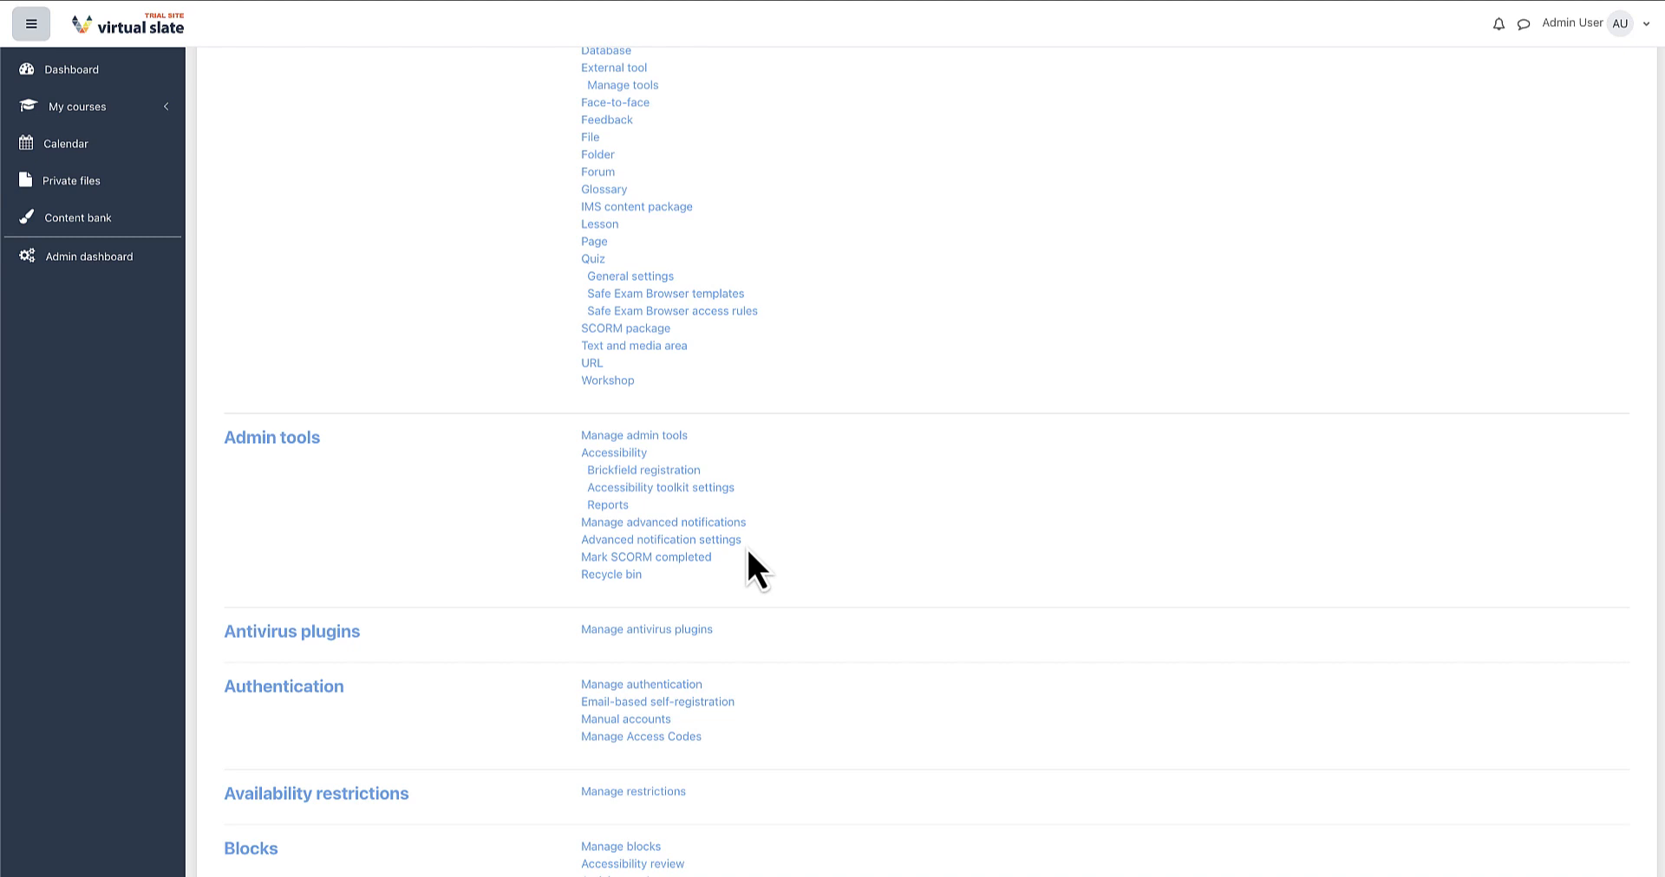
Open Advanced notification settings from the Advanced settings section of the Admin dashboard
{"action": "scroll", "coordinate": [392, 439], "scroll_direction": "down", "scroll_amount": 3}
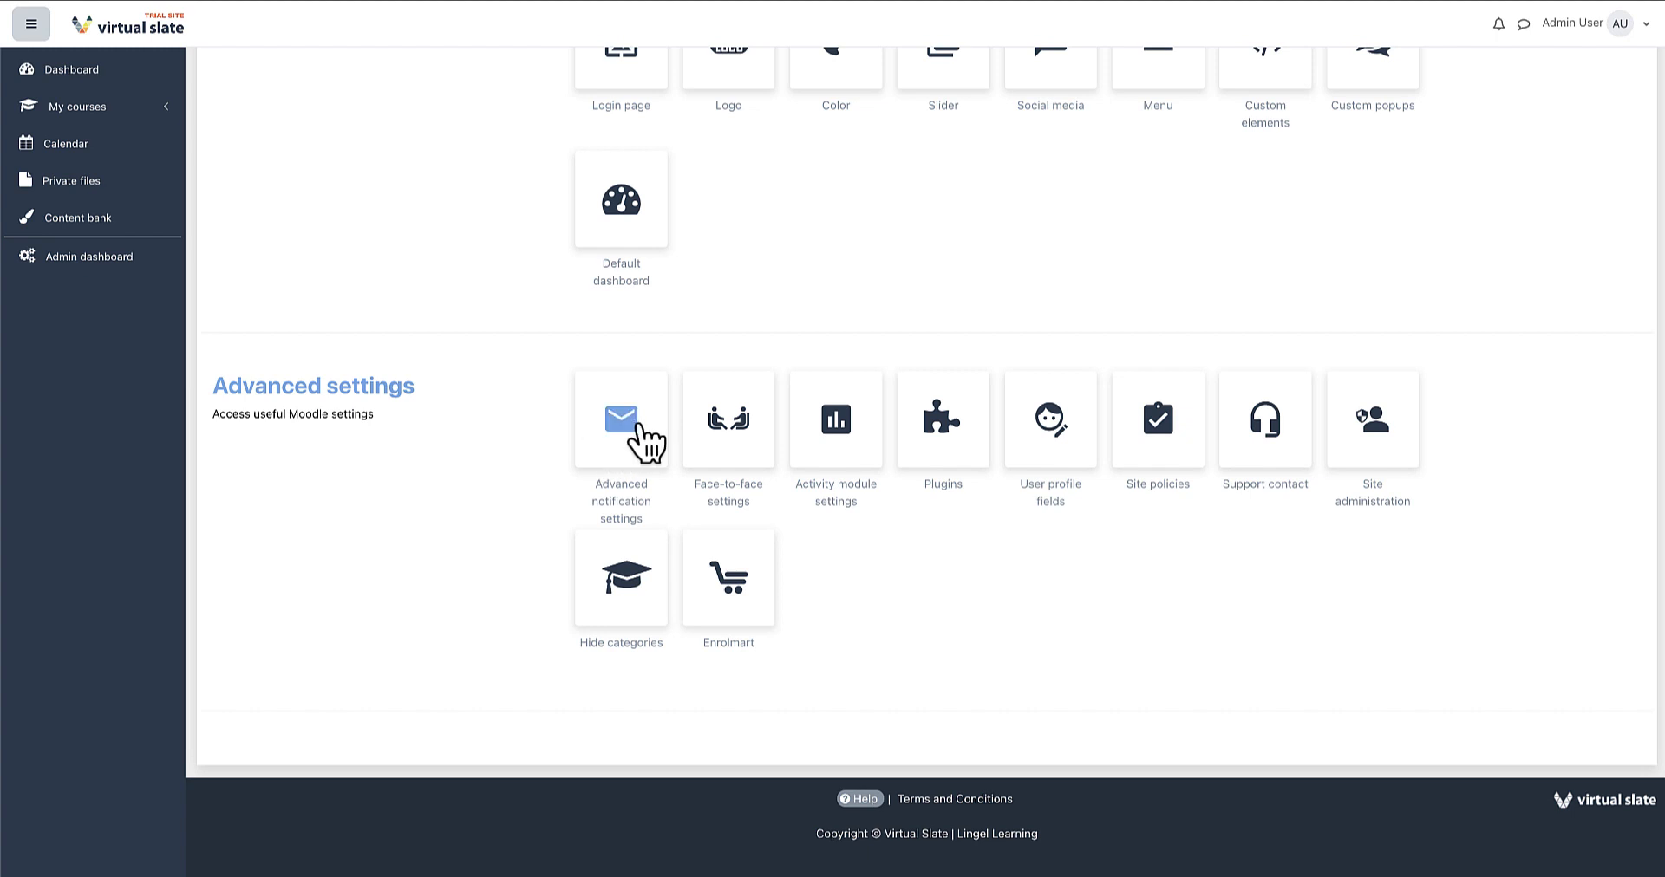
{"action": "left_click", "coordinate": [646, 442]}
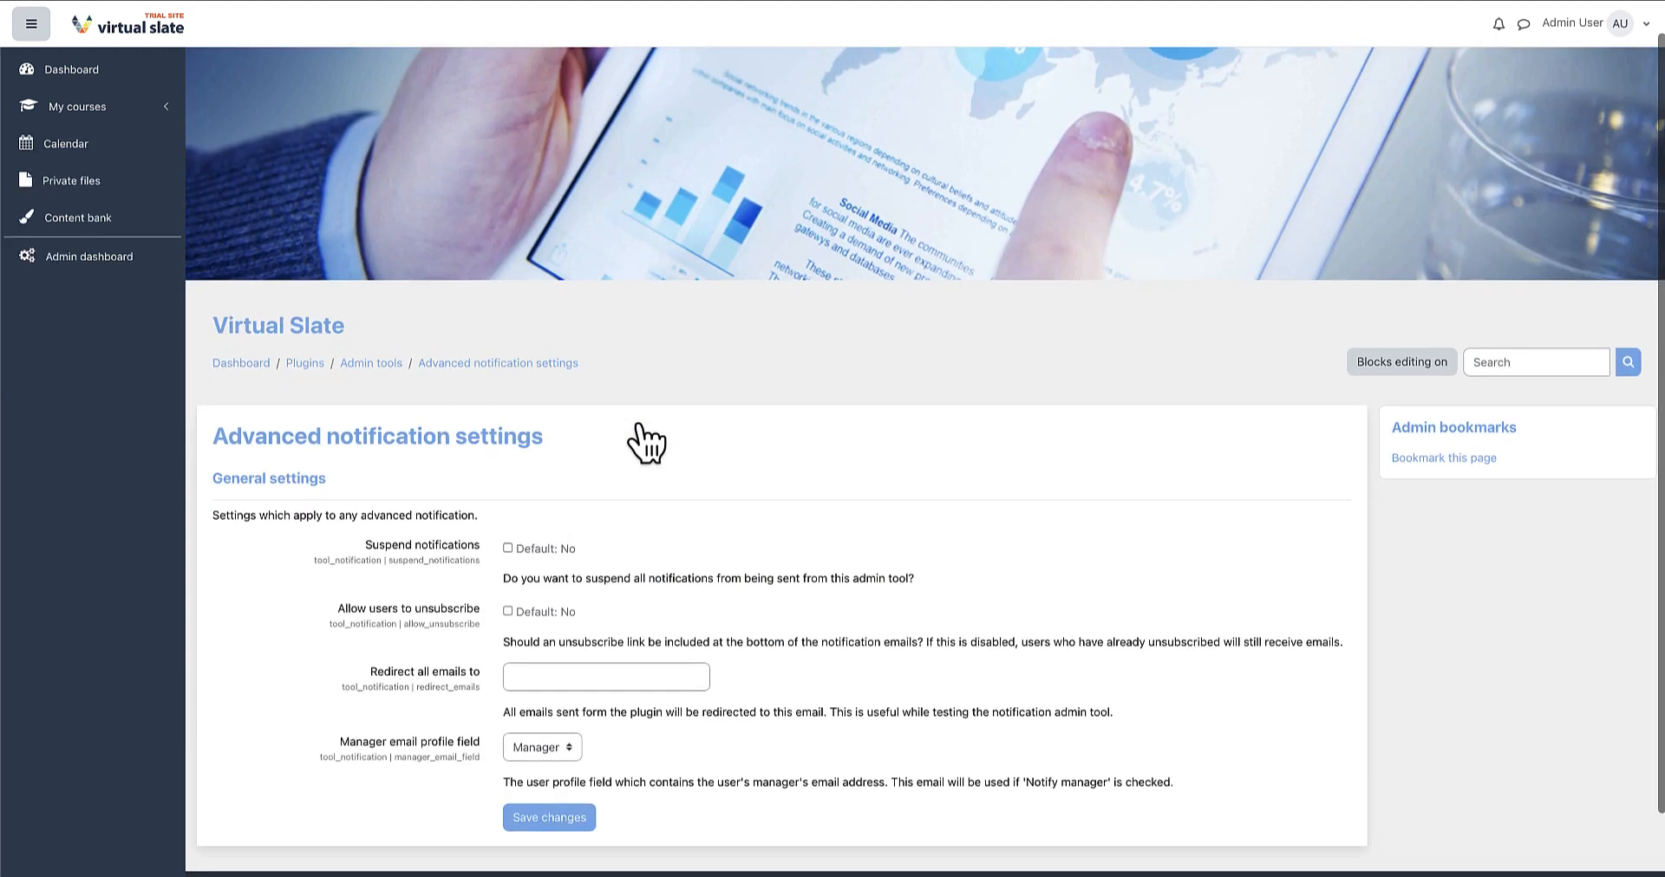
Scroll past the notification settings, with manager email notification on, toward Site administration
{"action": "scroll", "coordinate": [646, 442], "scroll_direction": "down", "scroll_amount": 2}
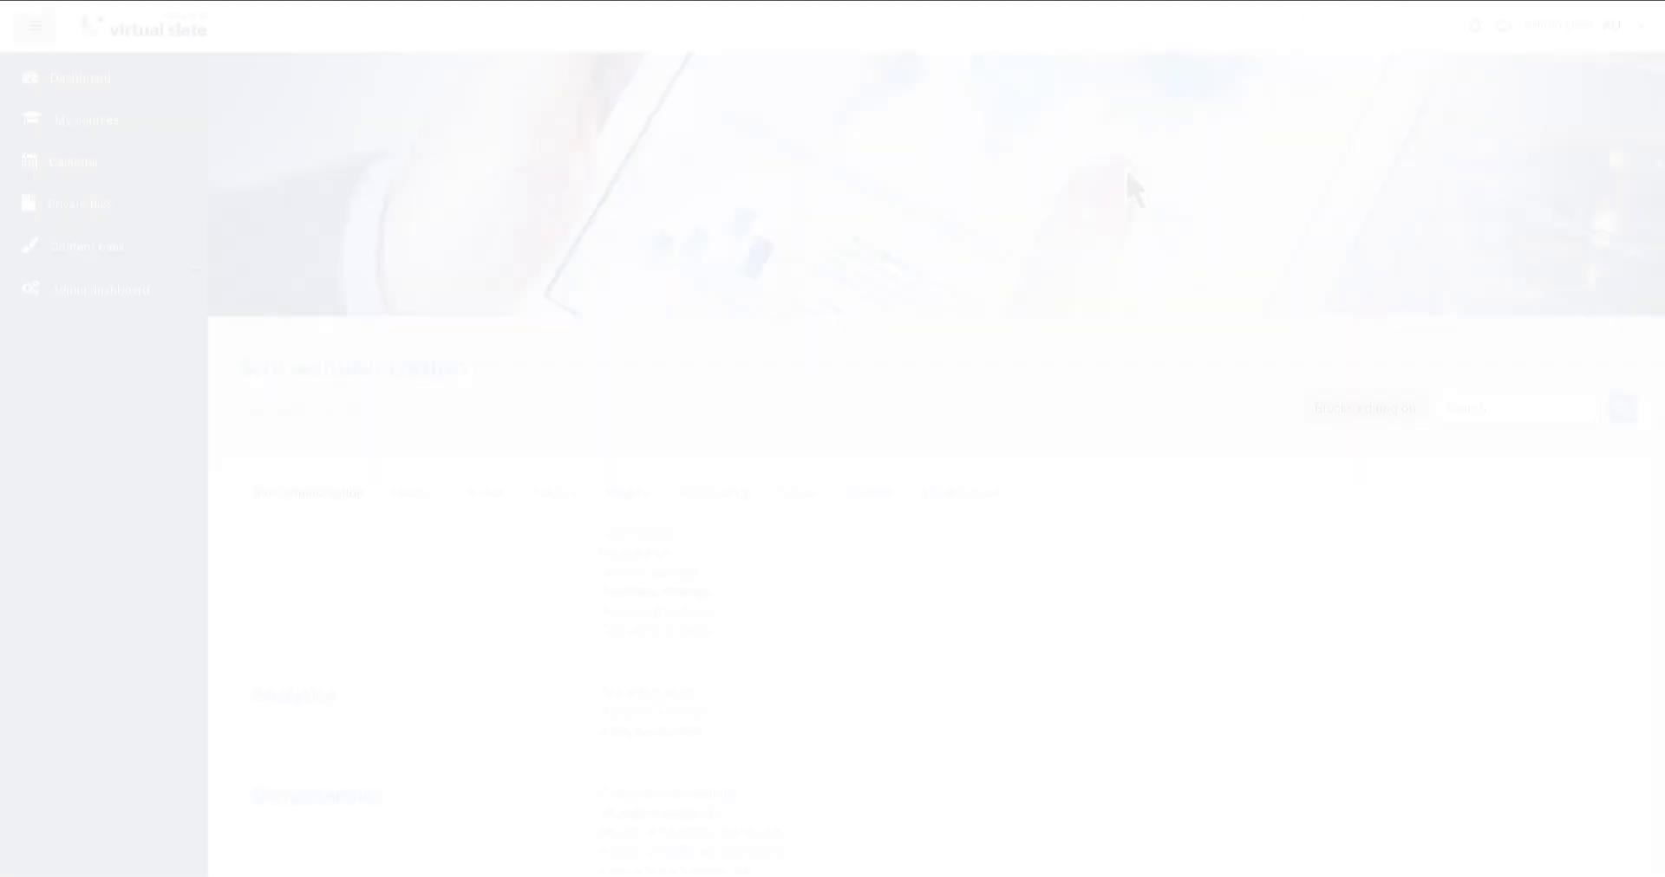
Go to Users > User profile fields and start a new Text input profile field
{"action": "scroll", "coordinate": [1125, 170], "scroll_direction": "down", "scroll_amount": 3}
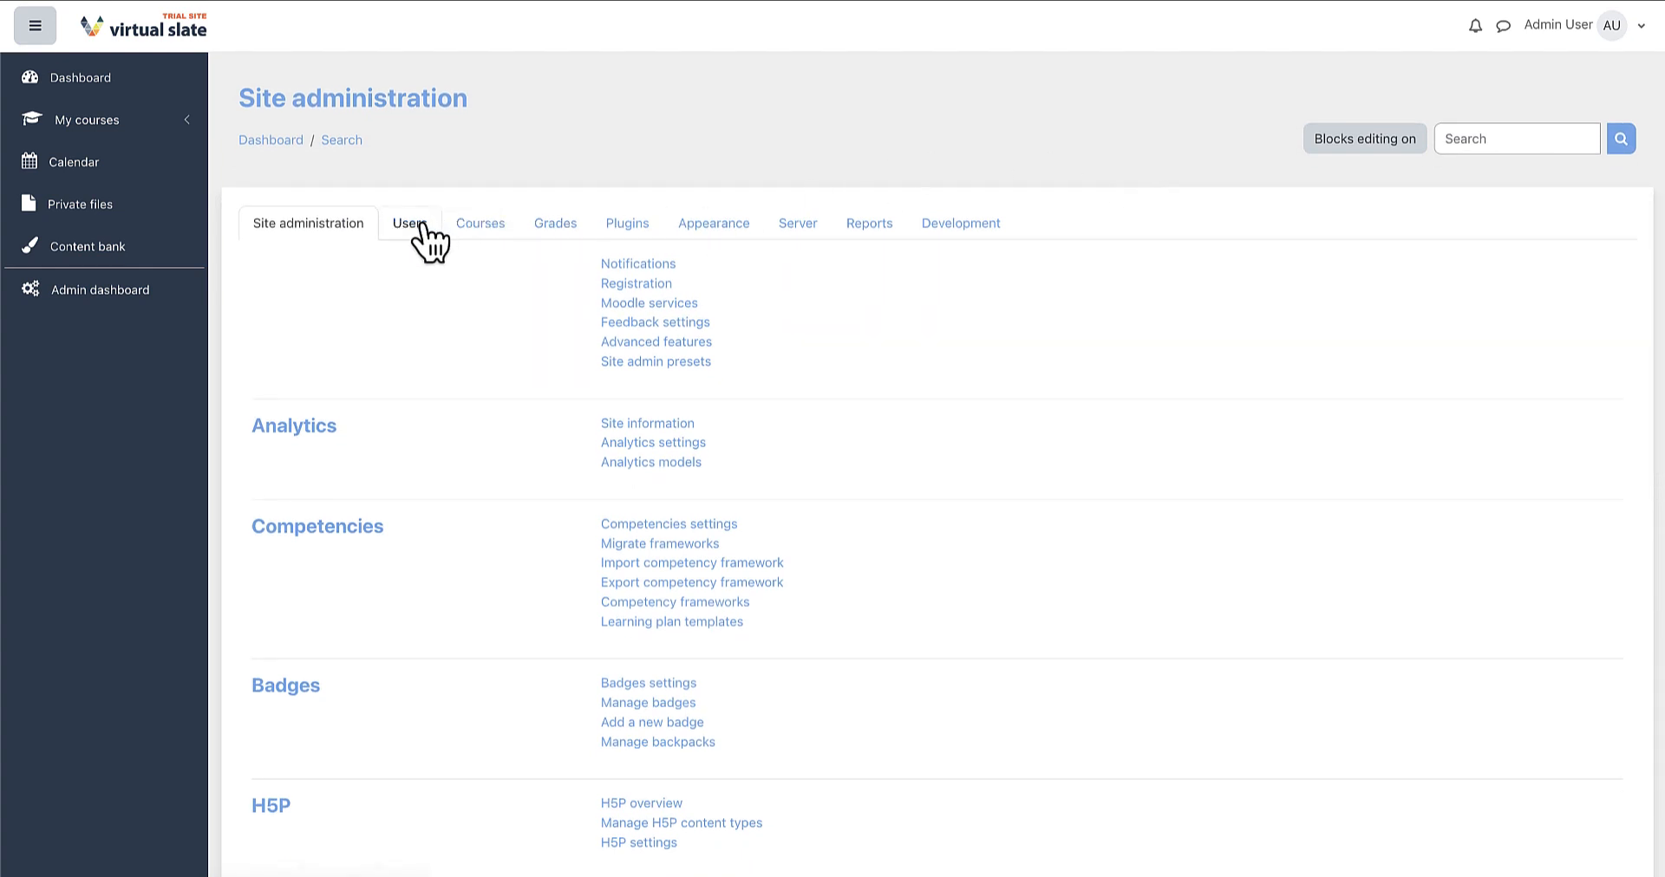
{"action": "left_click", "coordinate": [419, 227]}
{"action": "scroll", "coordinate": [424, 241], "scroll_direction": "down", "scroll_amount": 2}
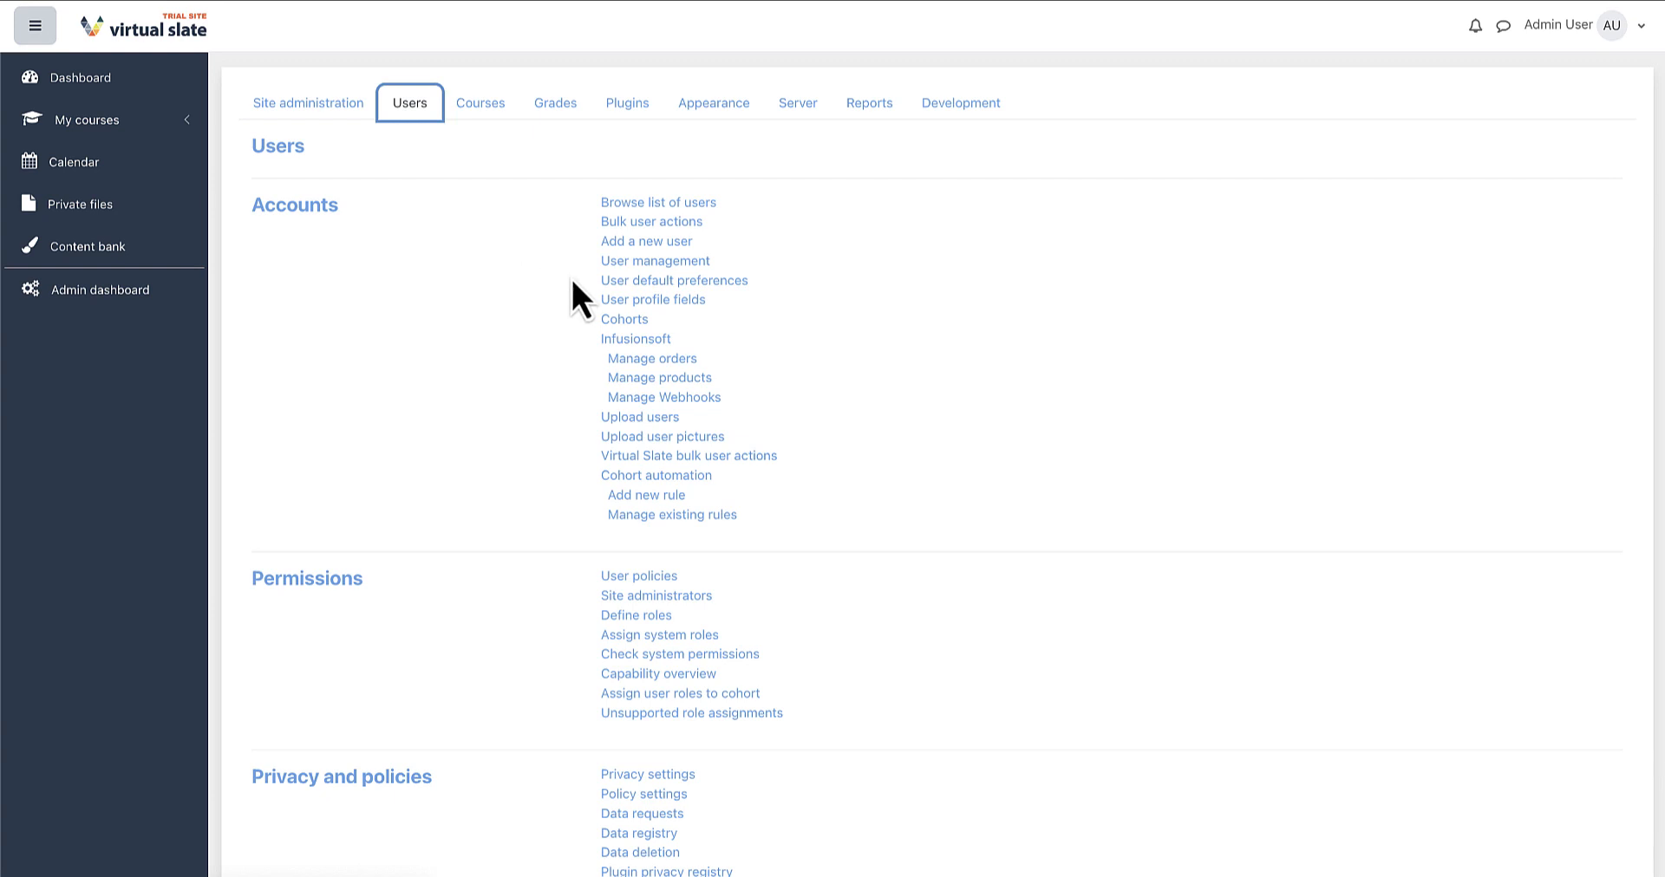
{"action": "left_click", "coordinate": [611, 300]}
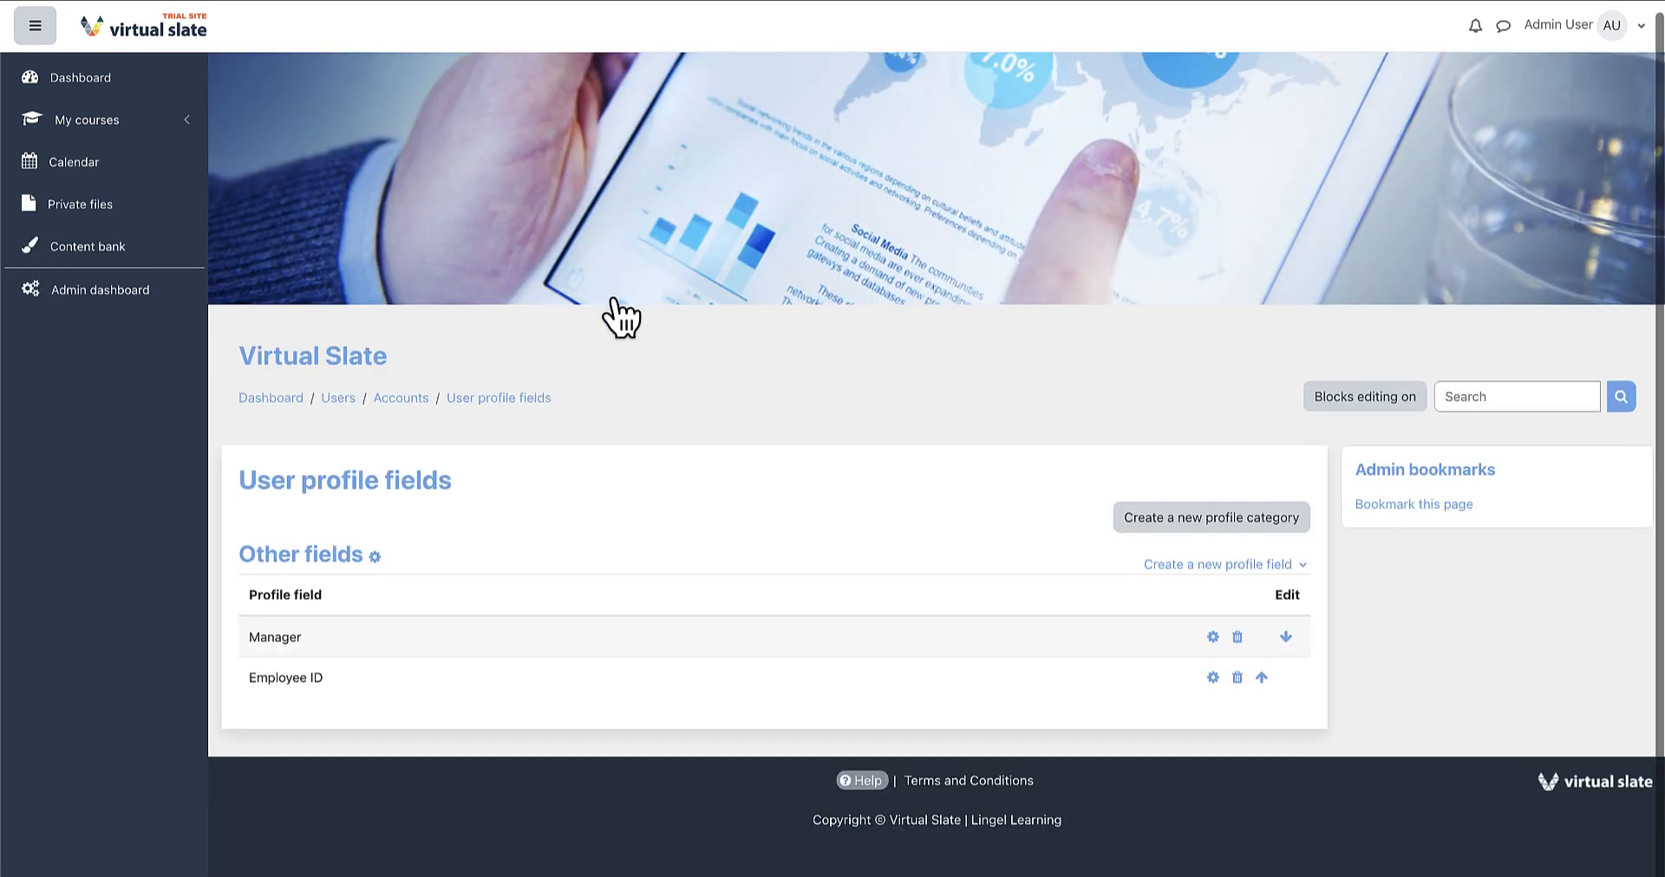
{"action": "scroll", "coordinate": [611, 314], "scroll_direction": "down", "scroll_amount": 1}
{"action": "left_click", "coordinate": [1195, 555]}
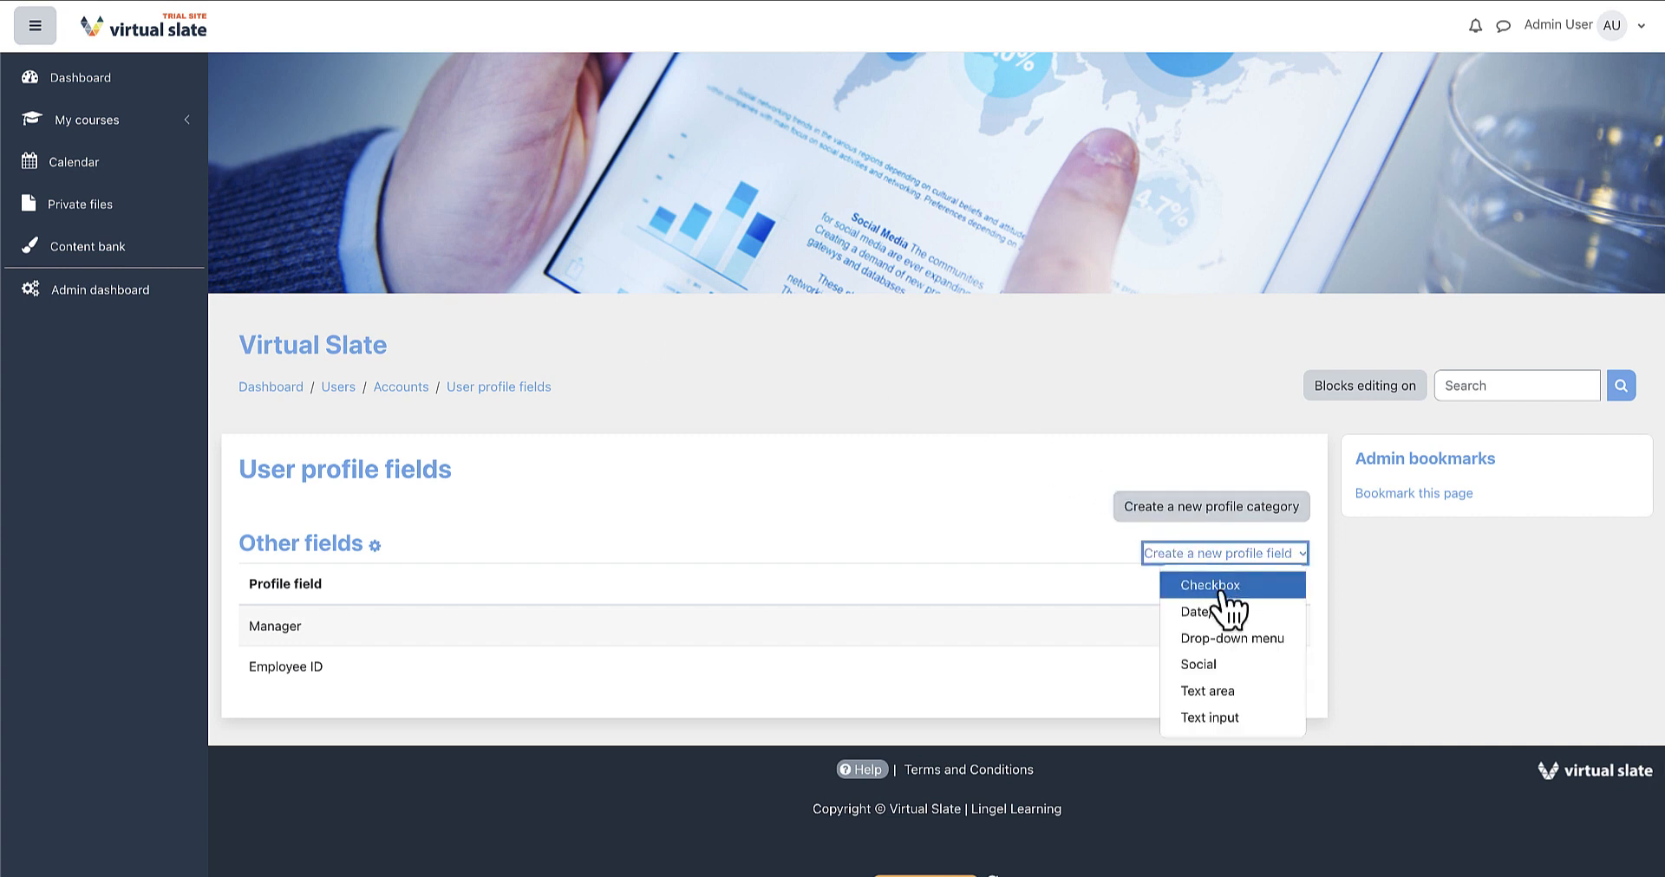
{"action": "left_click", "coordinate": [1253, 719]}
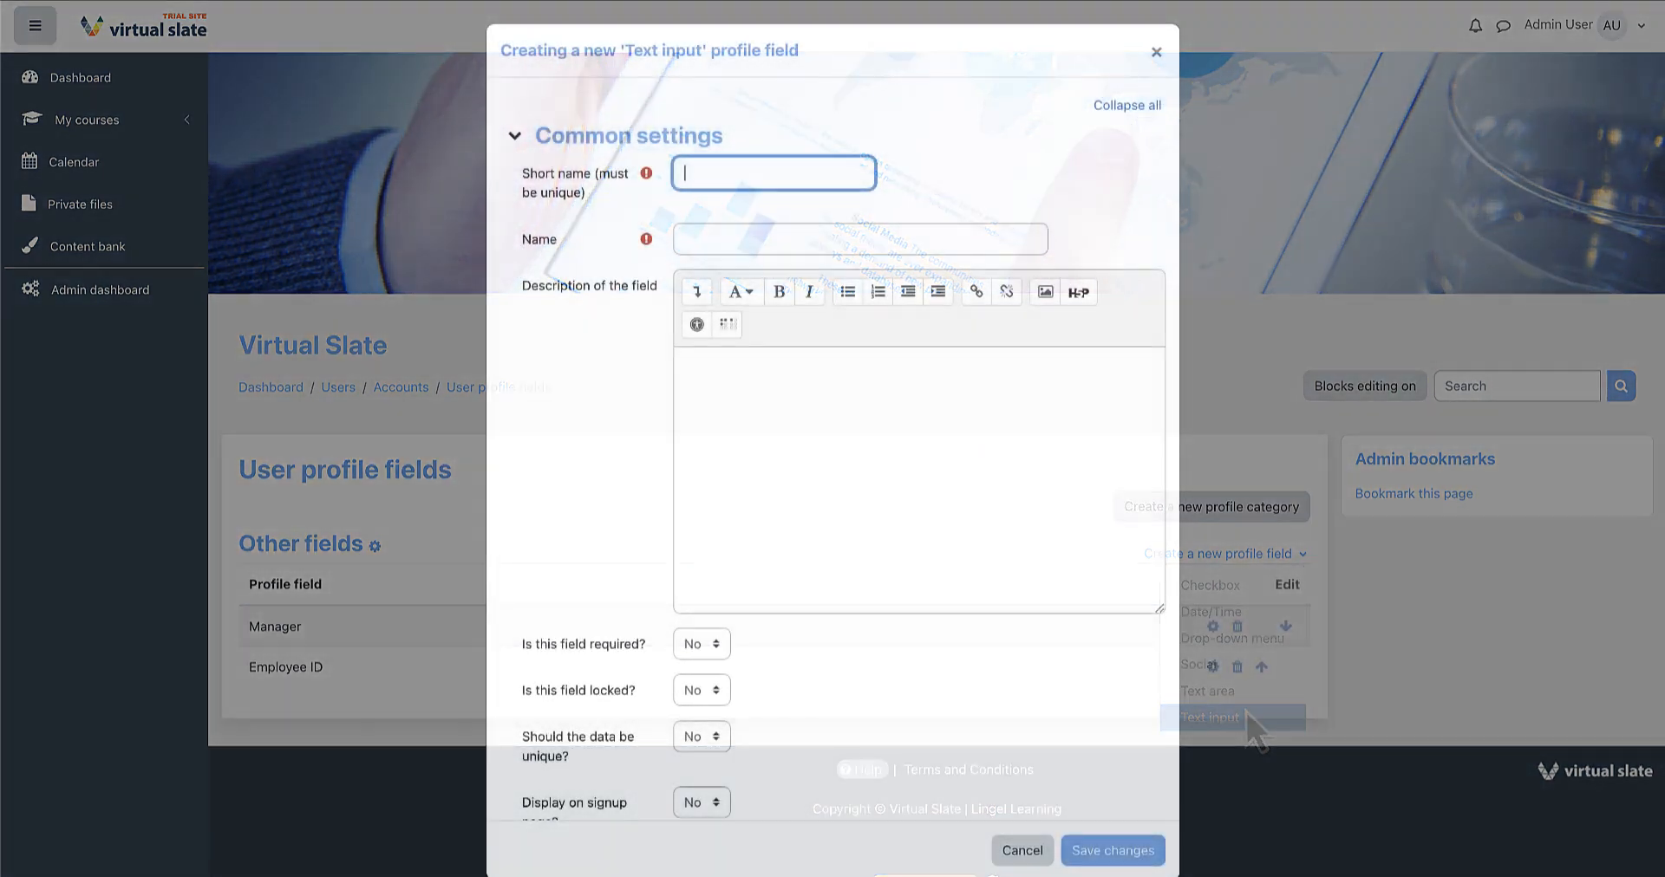
Save the field with short name manageremail, name 'Manager Email Address' and manager-email description
{"action": "type", "text": "manageremail"}
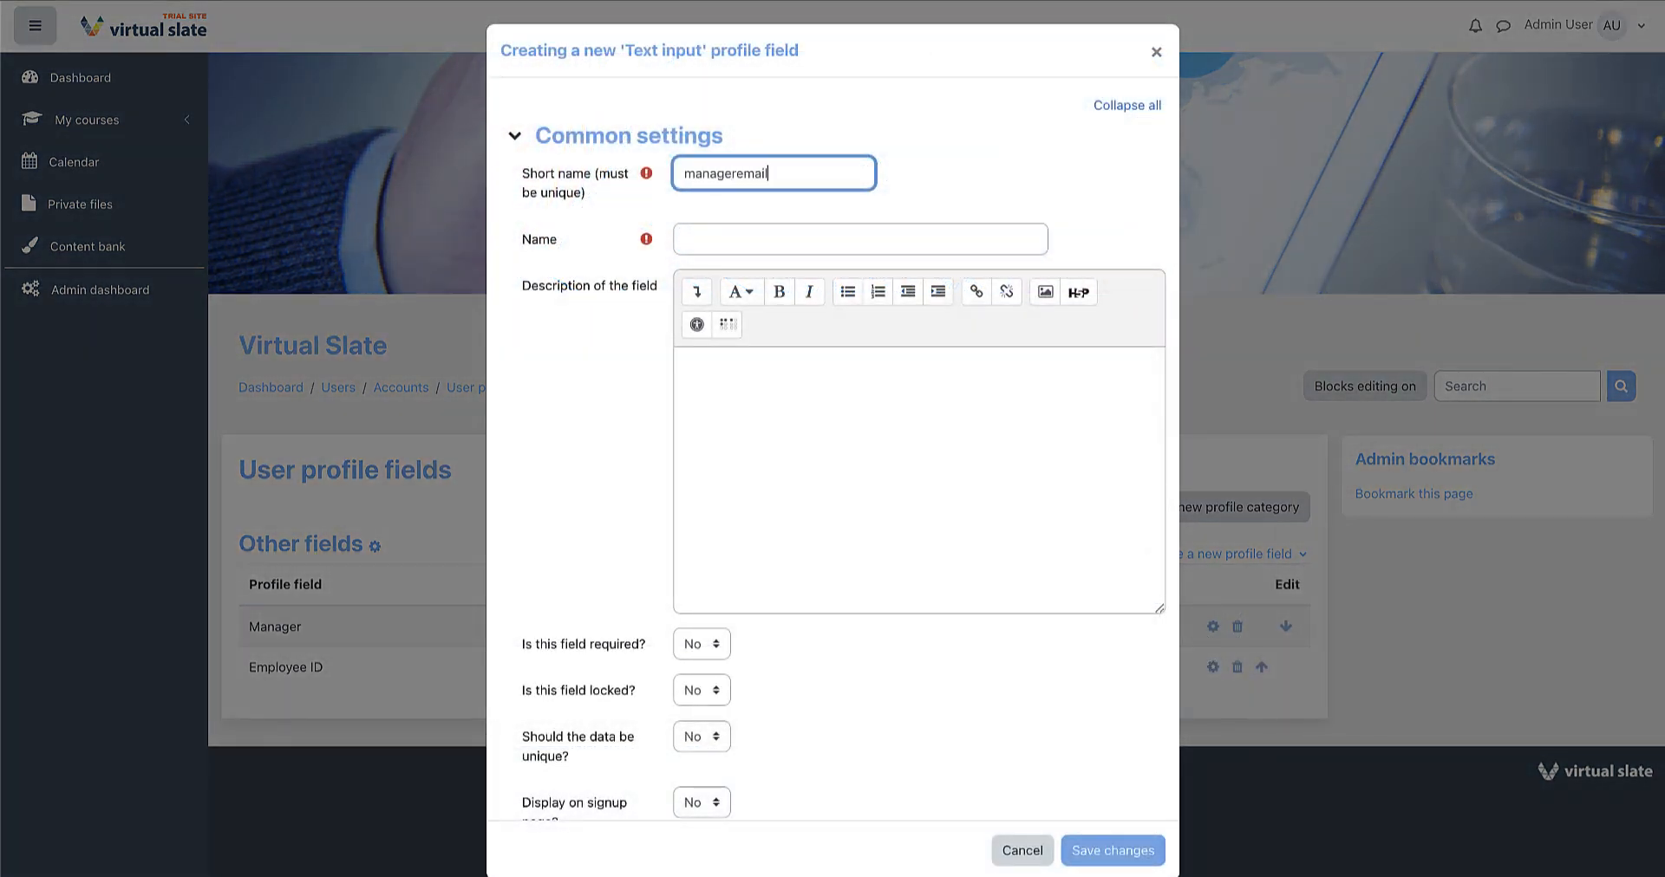
{"action": "left_click", "coordinate": [691, 238]}
{"action": "type", "text": "Manager E"}
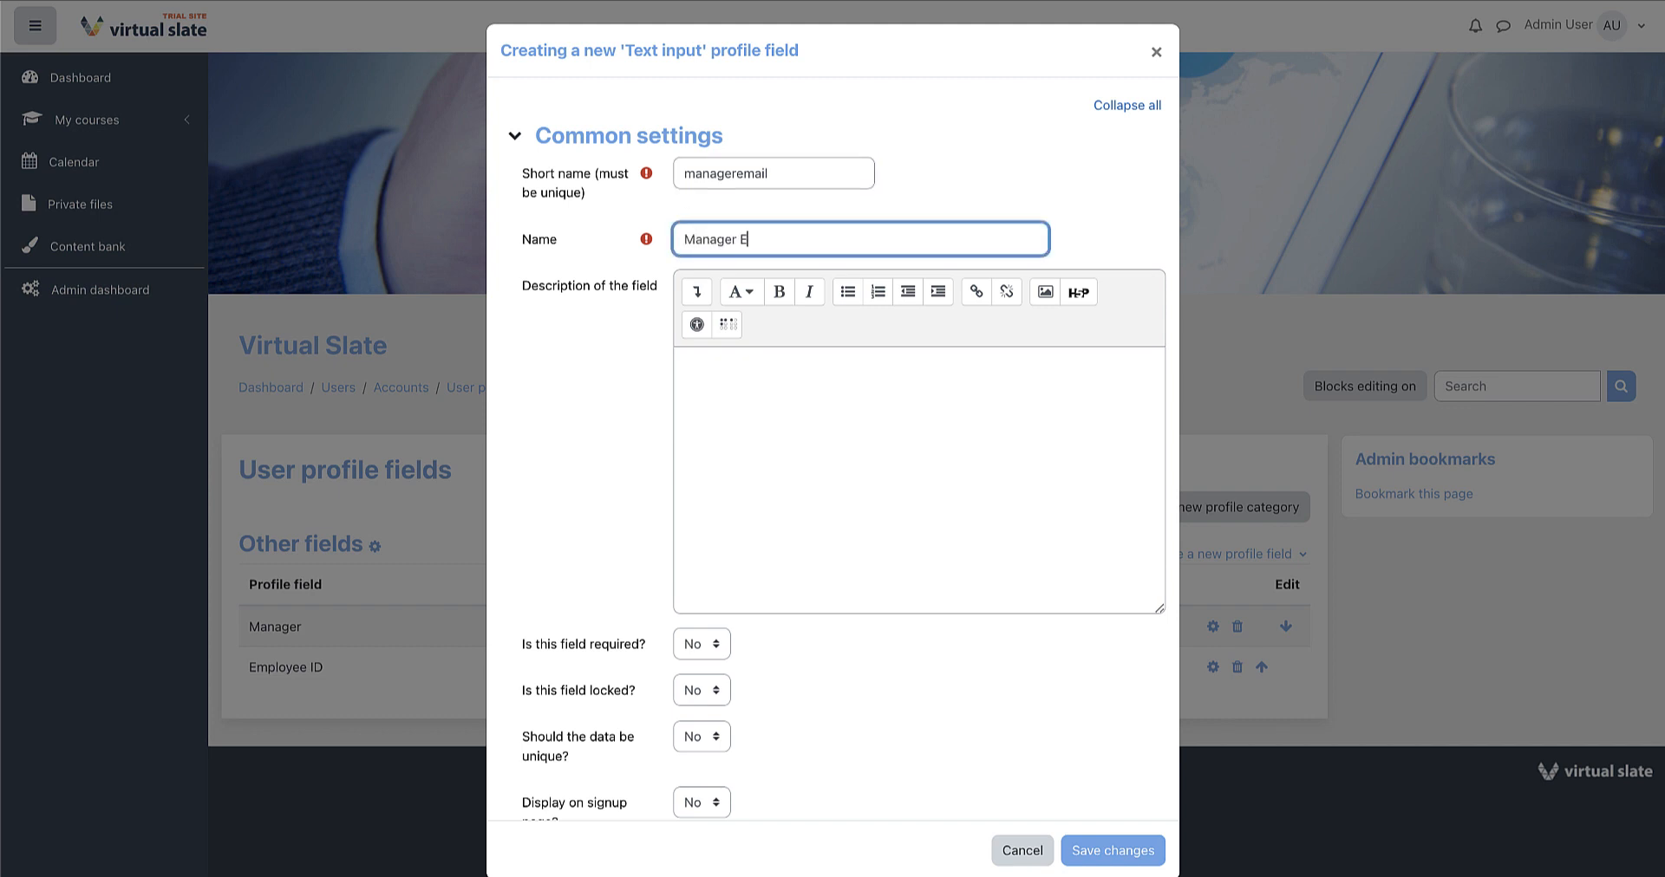
{"action": "type", "text": "mail Address"}
{"action": "left_click", "coordinate": [733, 402]}
{"action": "type", "text": "Email address of"}
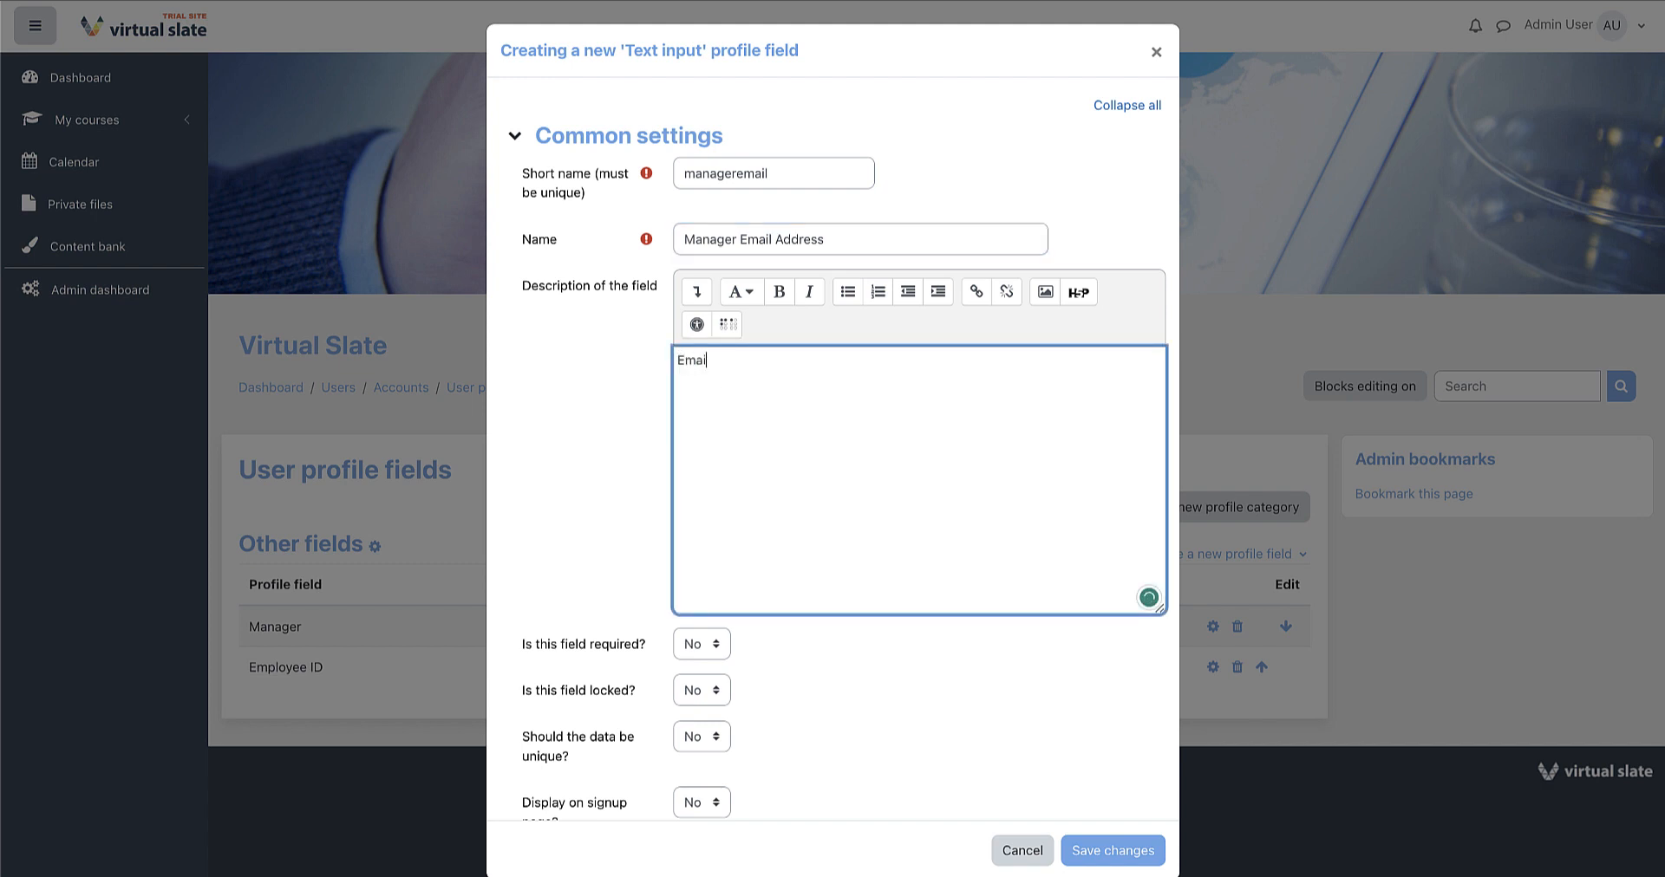
{"action": "type", "text": " the user's manager"}
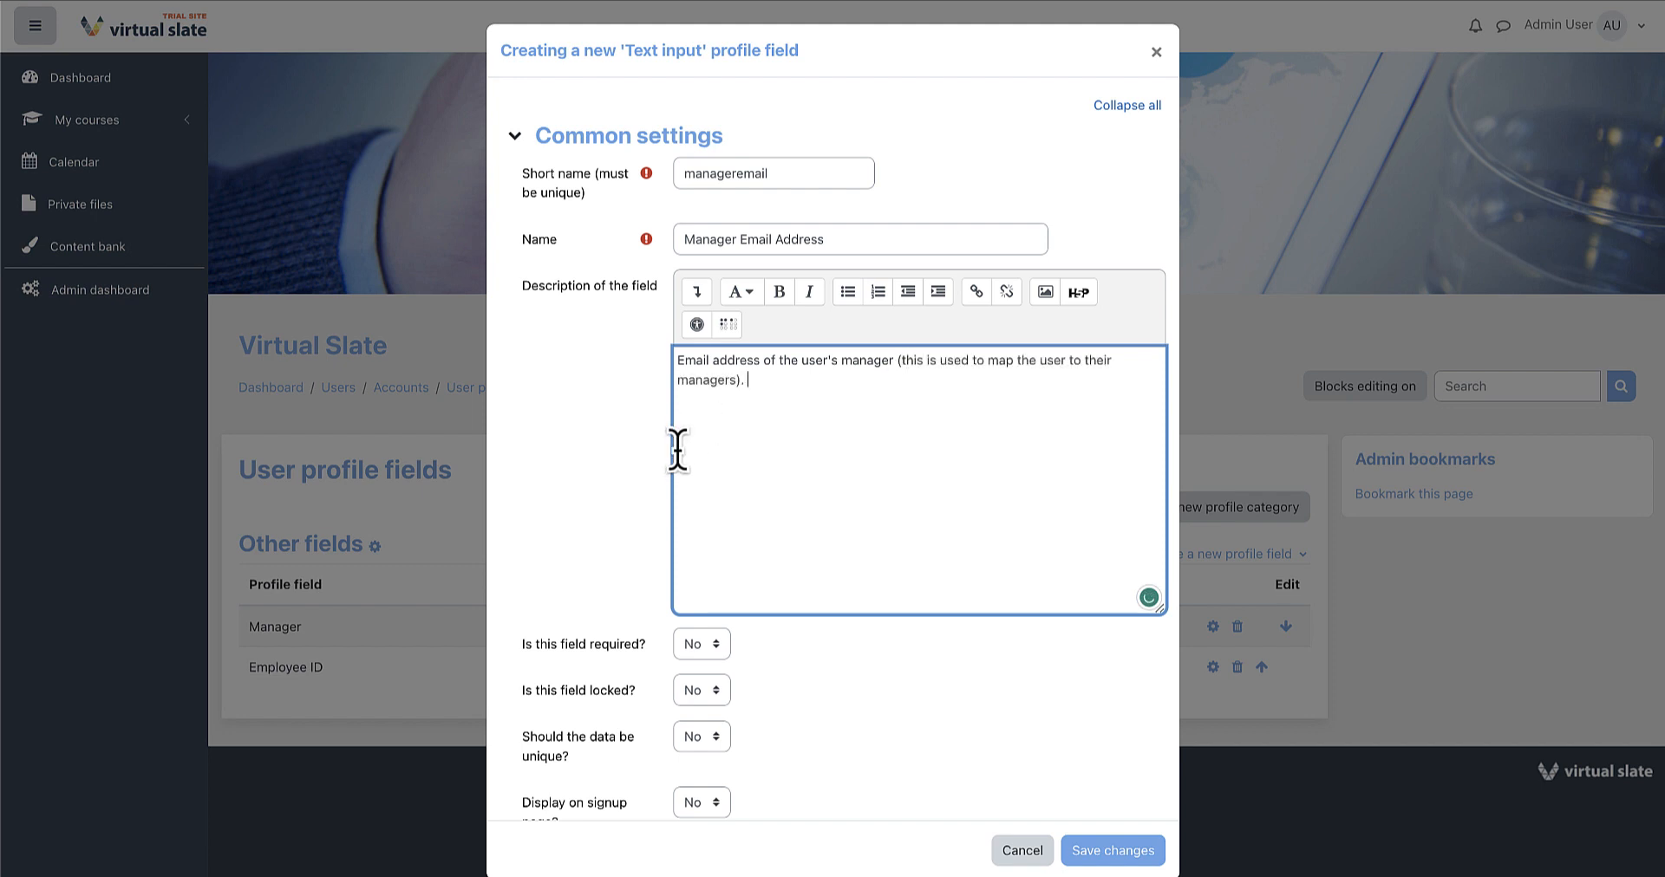
{"action": "left_click", "coordinate": [616, 483]}
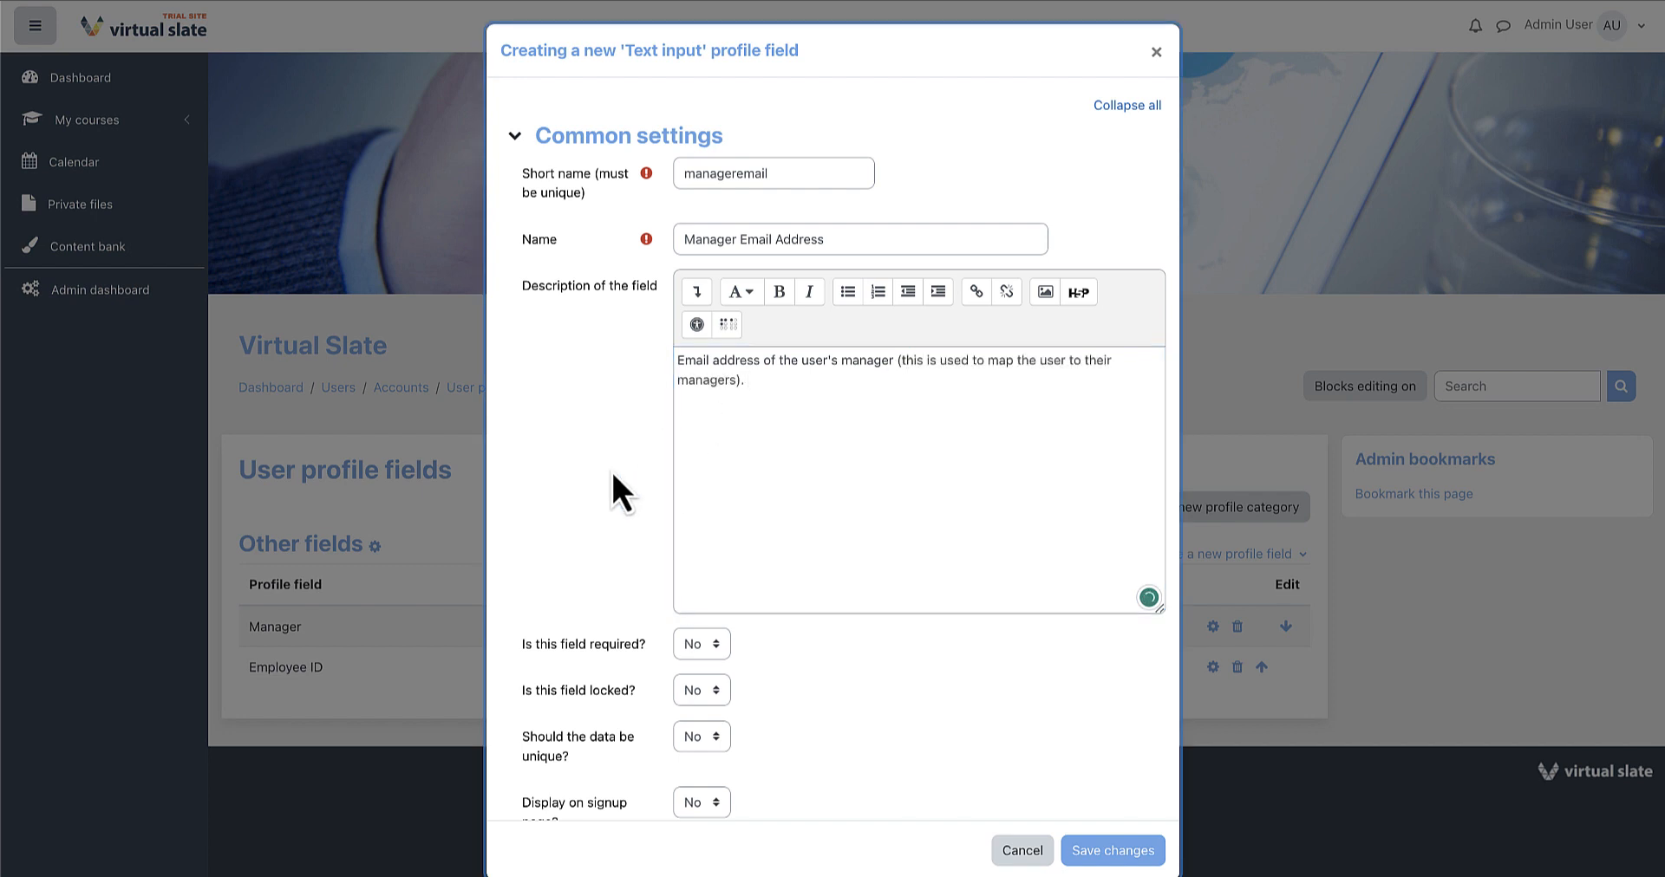
{"action": "scroll", "coordinate": [762, 390], "scroll_direction": "down", "scroll_amount": 2}
{"action": "scroll", "coordinate": [766, 397], "scroll_direction": "down", "scroll_amount": 3}
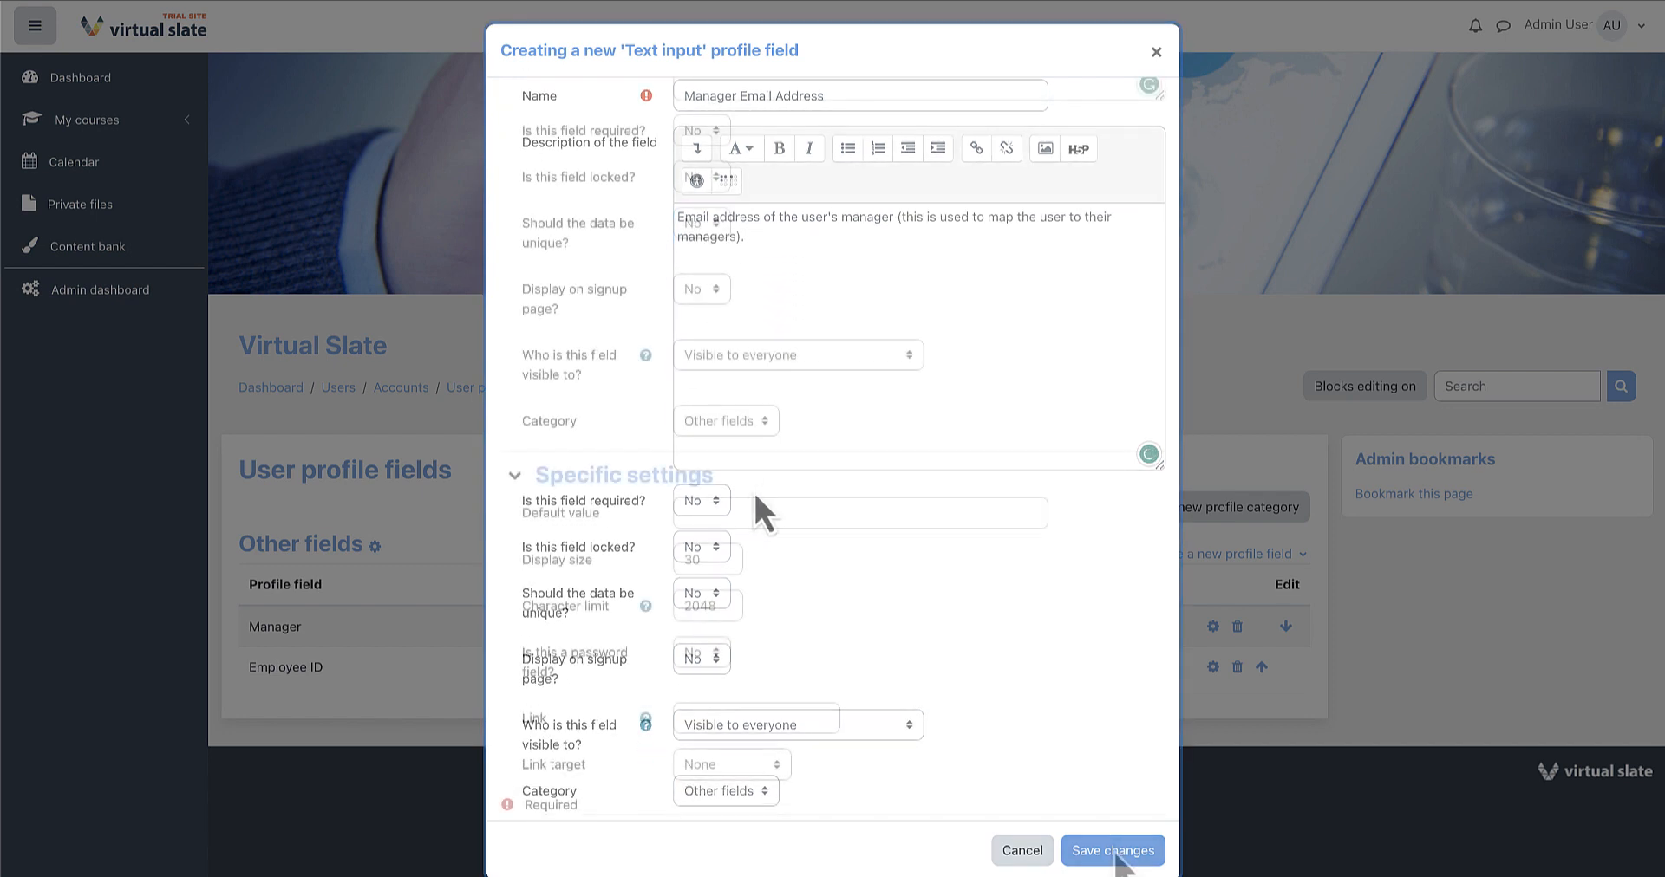
{"action": "left_click", "coordinate": [1114, 851]}
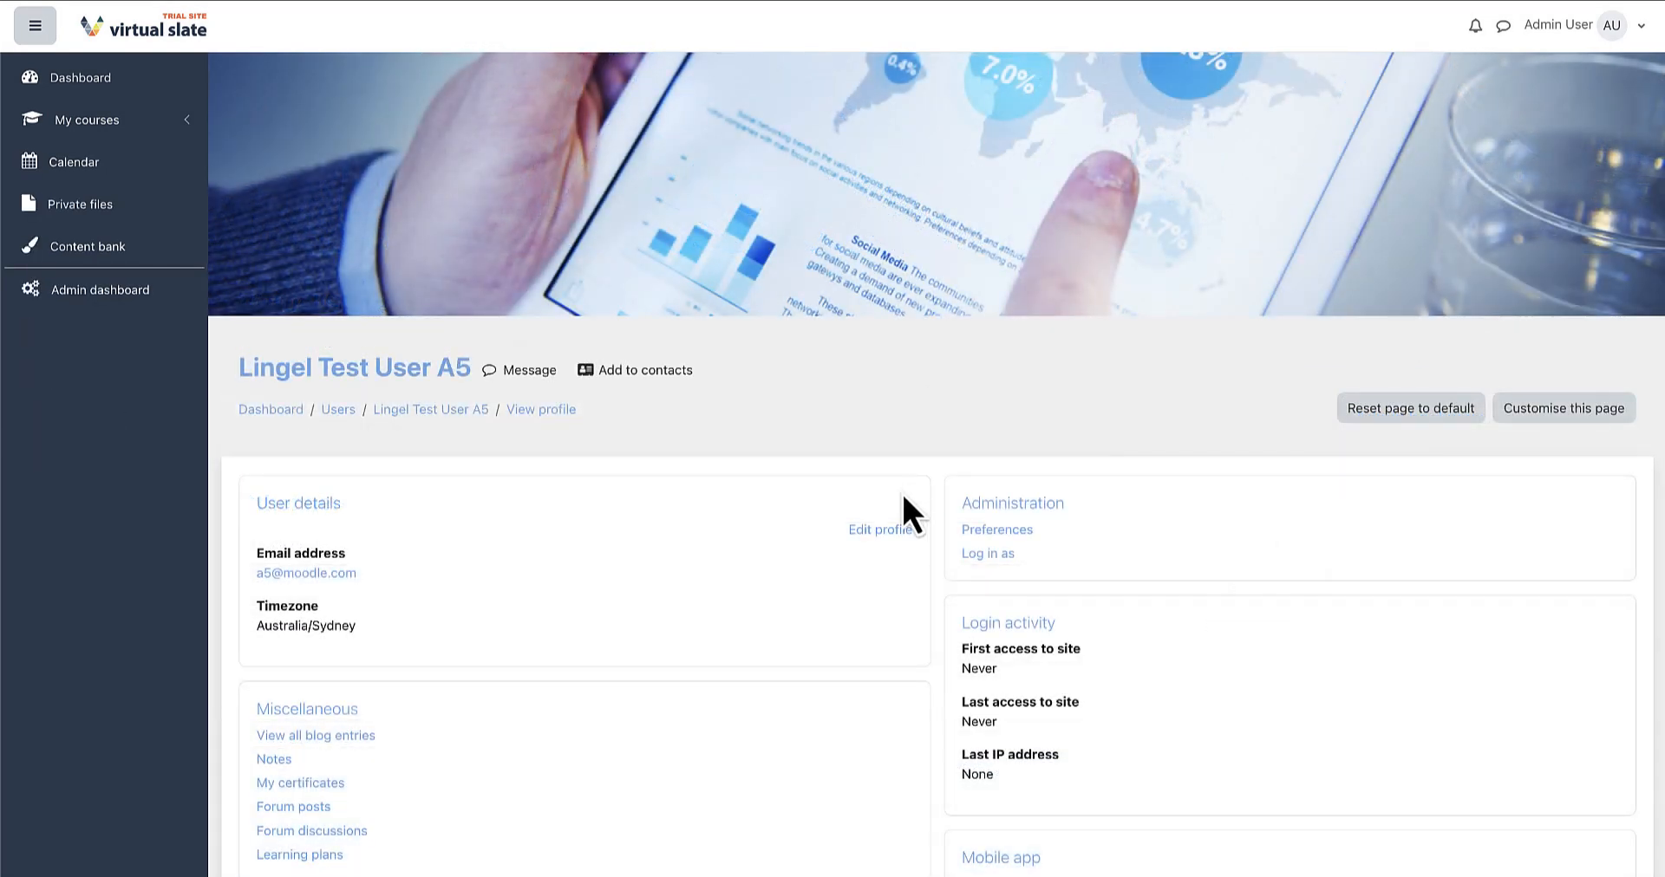
Enter the test user's manager email address in their profile and update it
{"action": "left_click", "coordinate": [886, 531]}
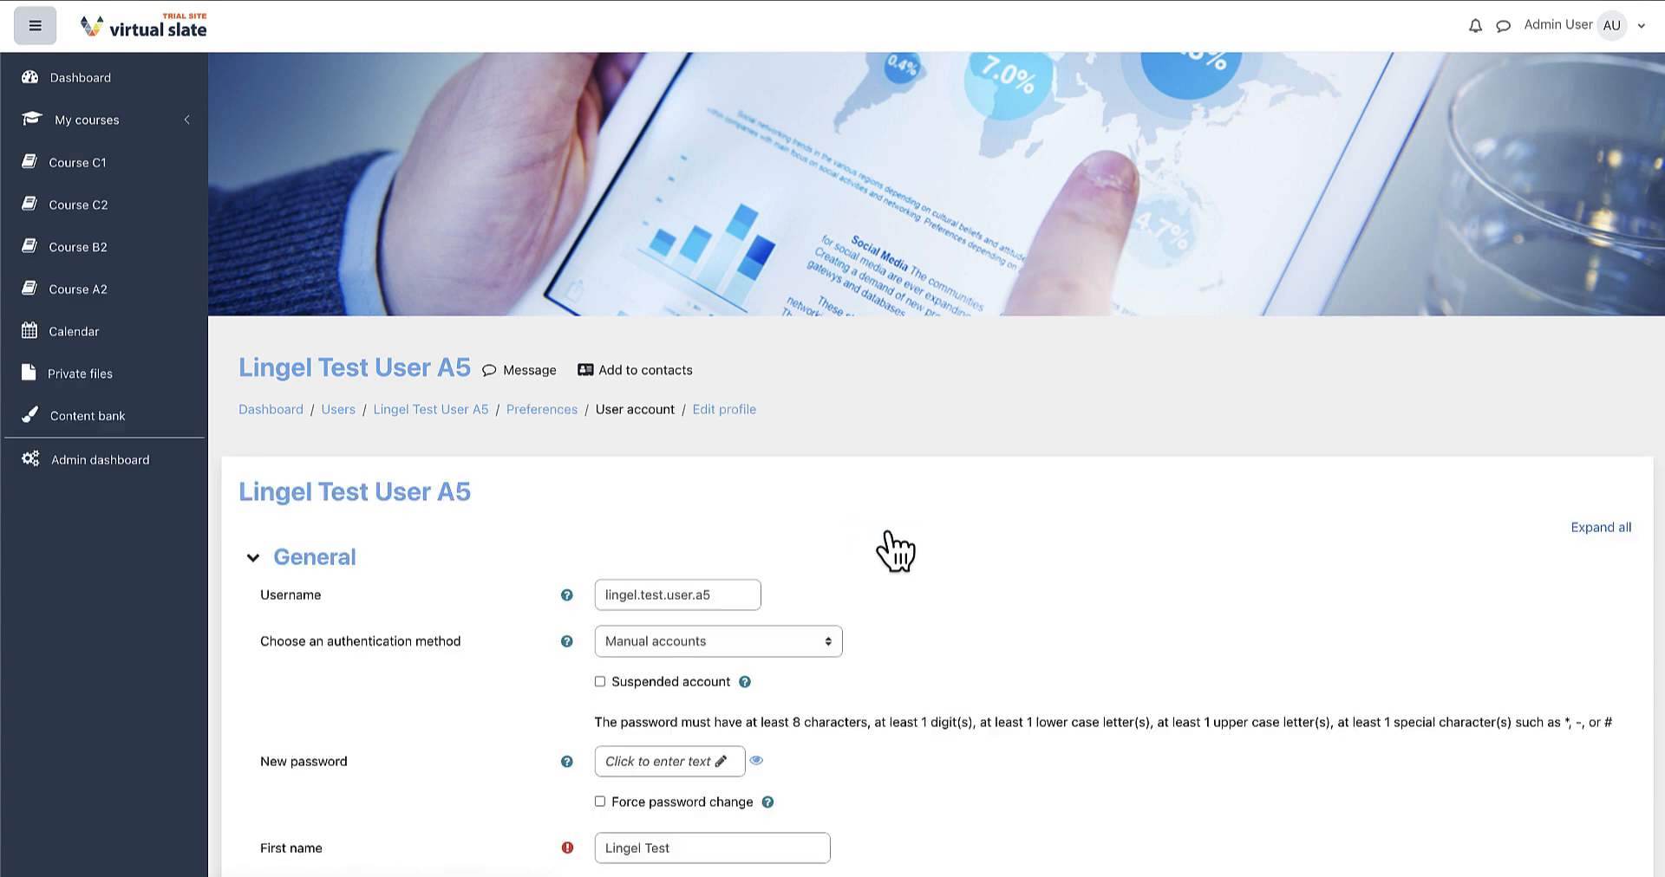
{"action": "scroll", "coordinate": [480, 598], "scroll_direction": "down", "scroll_amount": 5}
{"action": "type", "text": "e.com"}
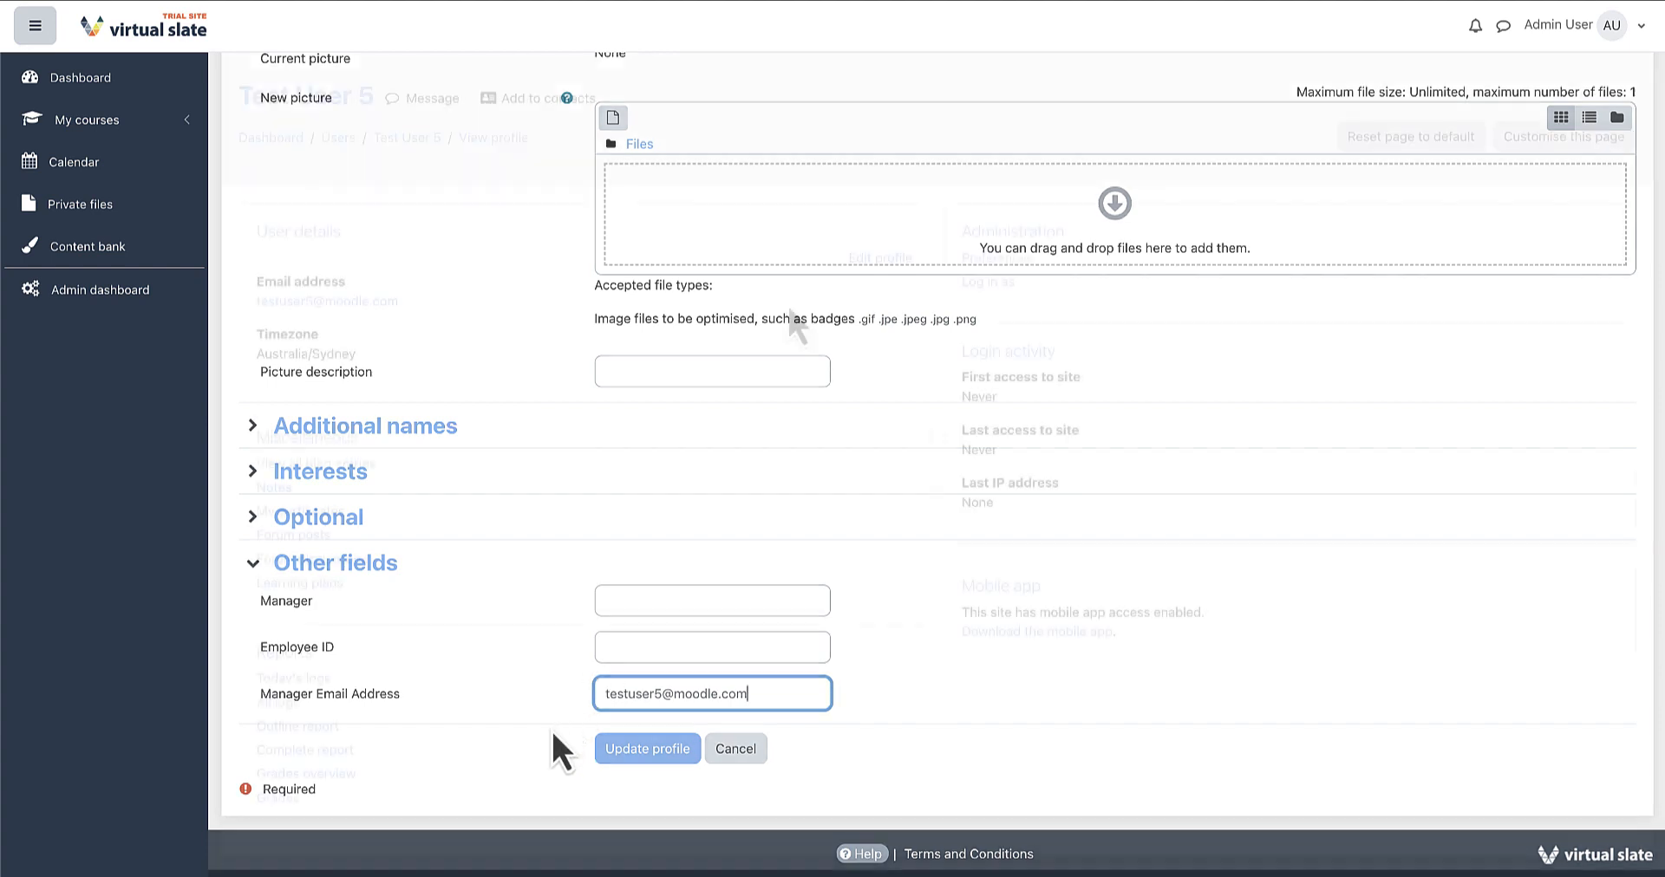
{"action": "left_click", "coordinate": [625, 750]}
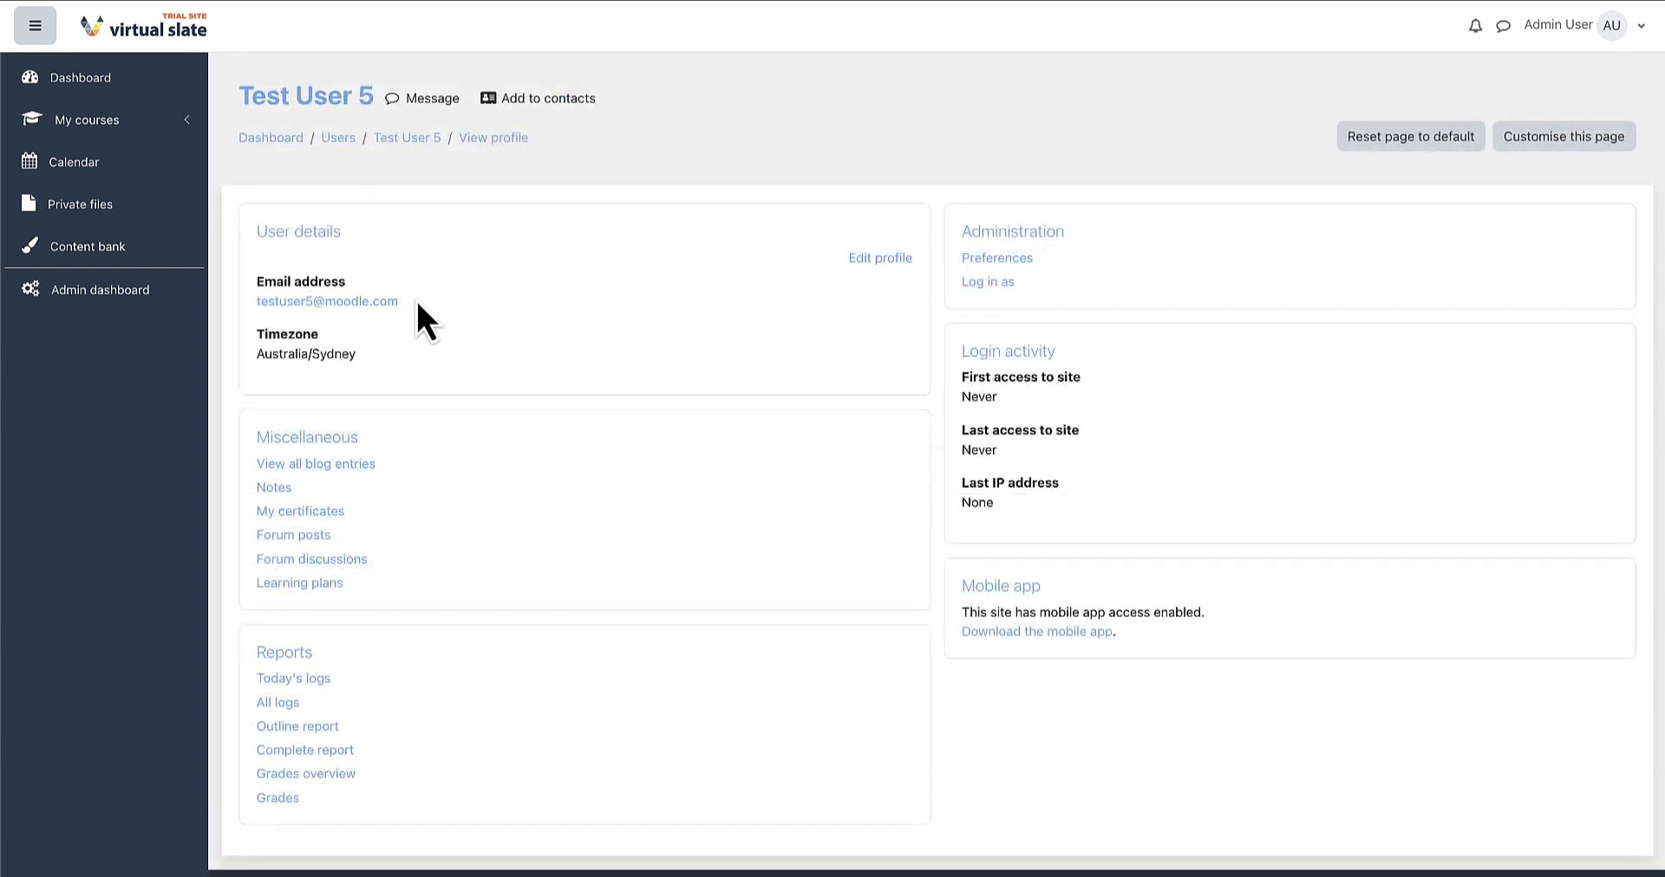
{"action": "left_click_drag", "start_coordinate": [400, 302], "coordinate": [253, 305]}
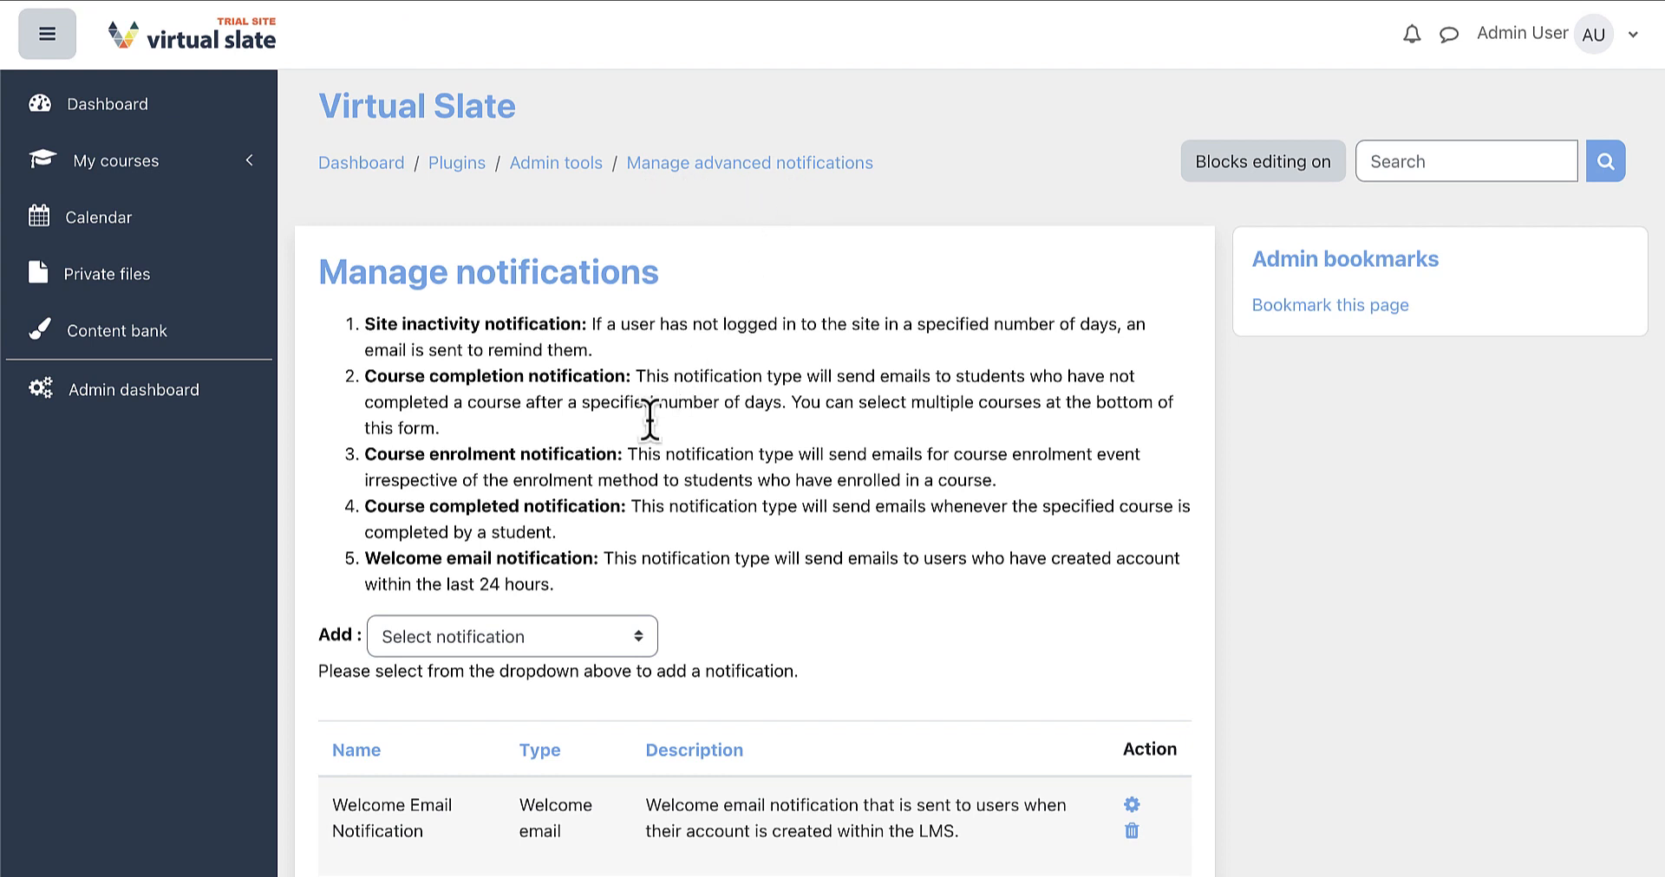
Add a new Welcome email notification from the Add dropdown
{"action": "left_click", "coordinate": [546, 638]}
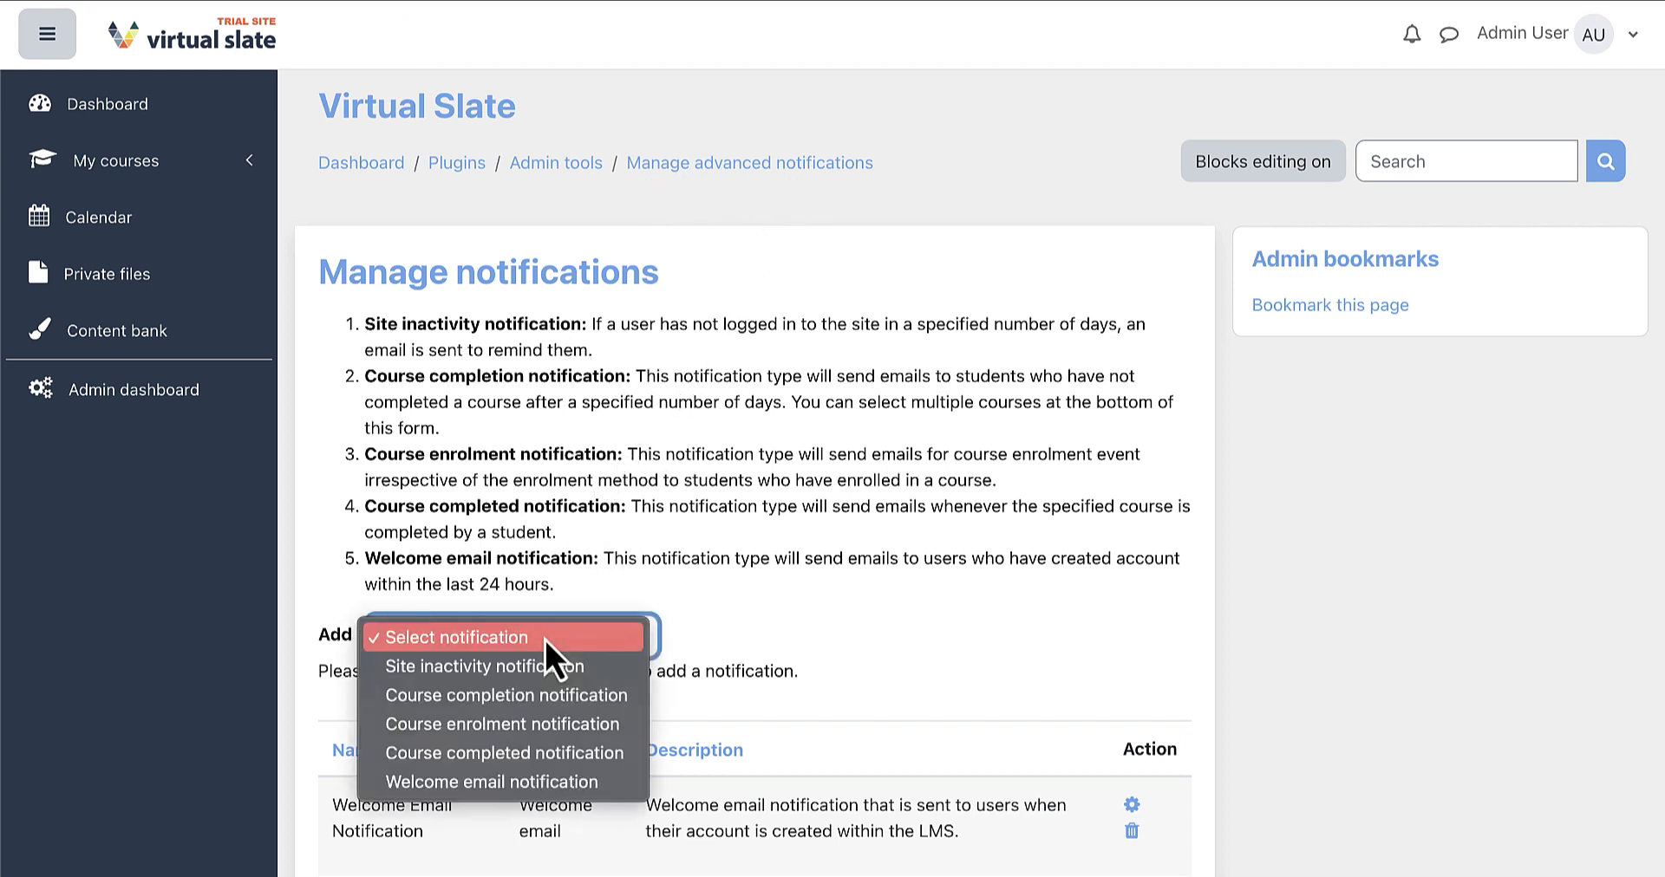
{"action": "left_click", "coordinate": [609, 785]}
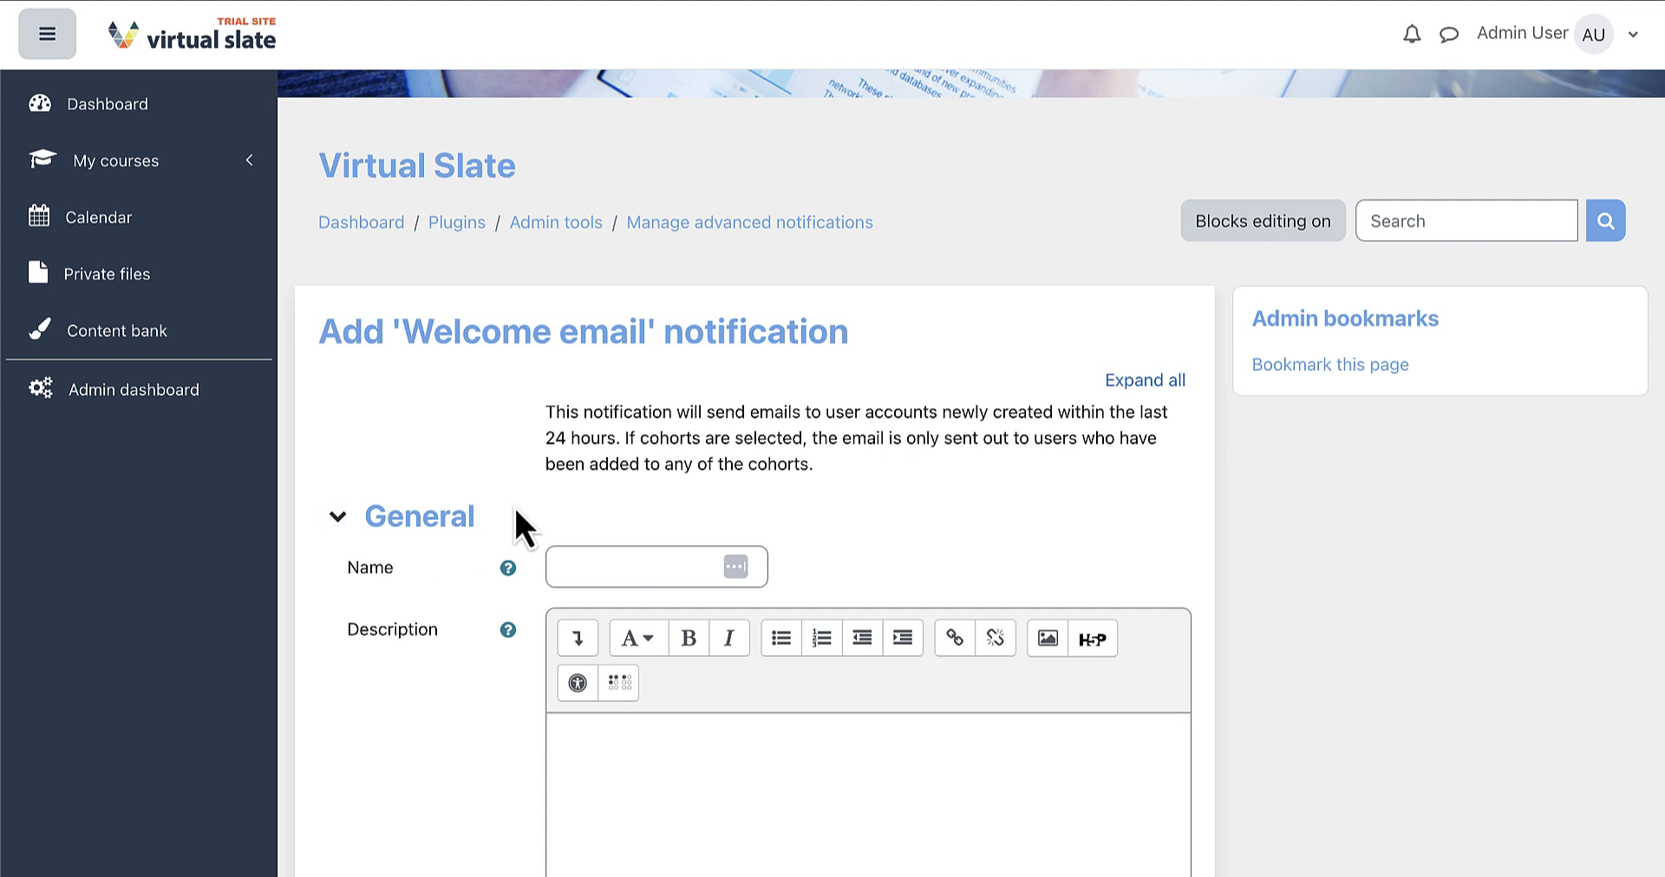
{"action": "scroll", "coordinate": [514, 512], "scroll_direction": "down", "scroll_amount": 1}
{"action": "scroll", "coordinate": [515, 510], "scroll_direction": "down", "scroll_amount": 3}
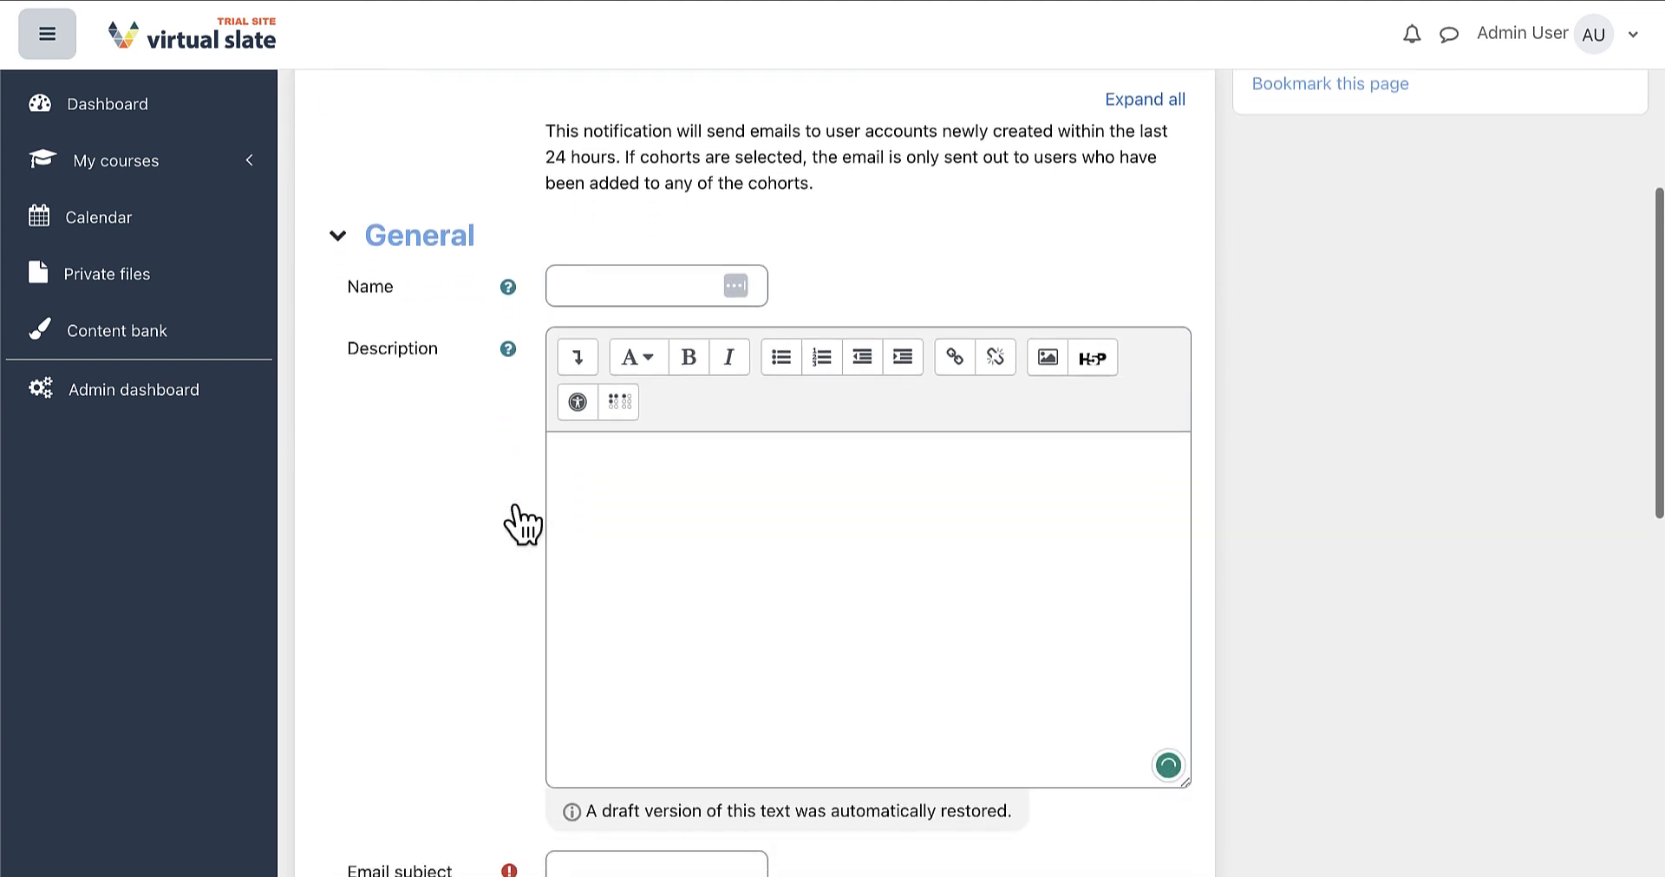
Name it 'Welcome Email', add a short description, and set the subject 'Welcome to the LMS'
{"action": "left_click", "coordinate": [654, 262]}
{"action": "type", "text": "Welcom"}
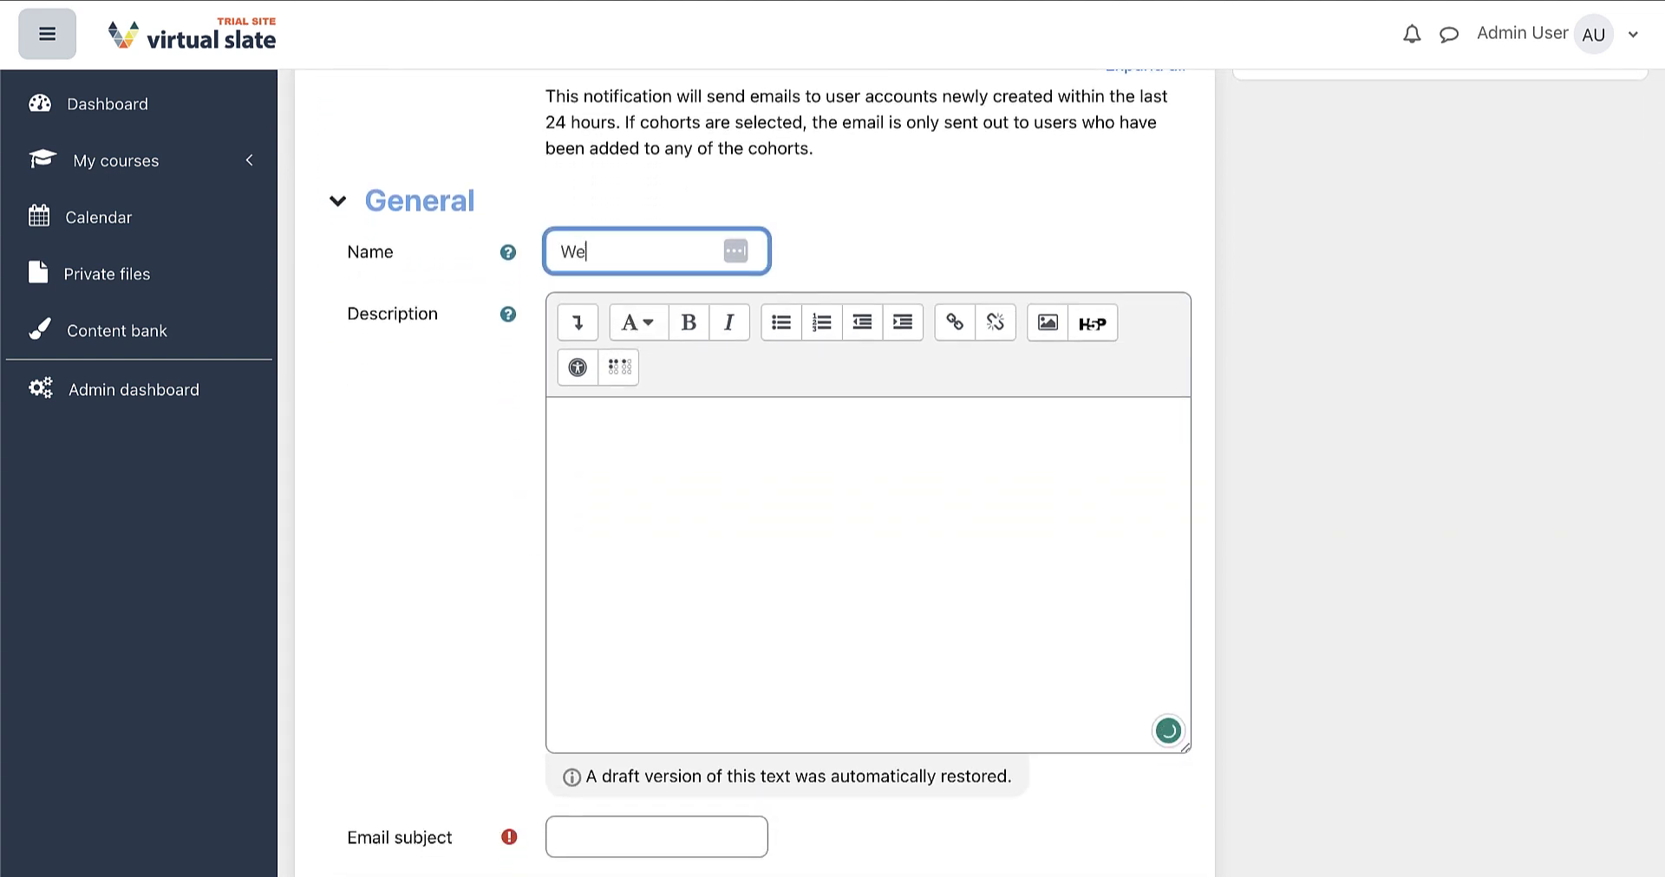
{"action": "type", "text": "e Email"}
{"action": "left_click", "coordinate": [702, 444]}
{"action": "scroll", "coordinate": [614, 447], "scroll_direction": "down", "scroll_amount": 1}
{"action": "type", "text": "Here is a great place to add some descriptive text for other site administrators"}
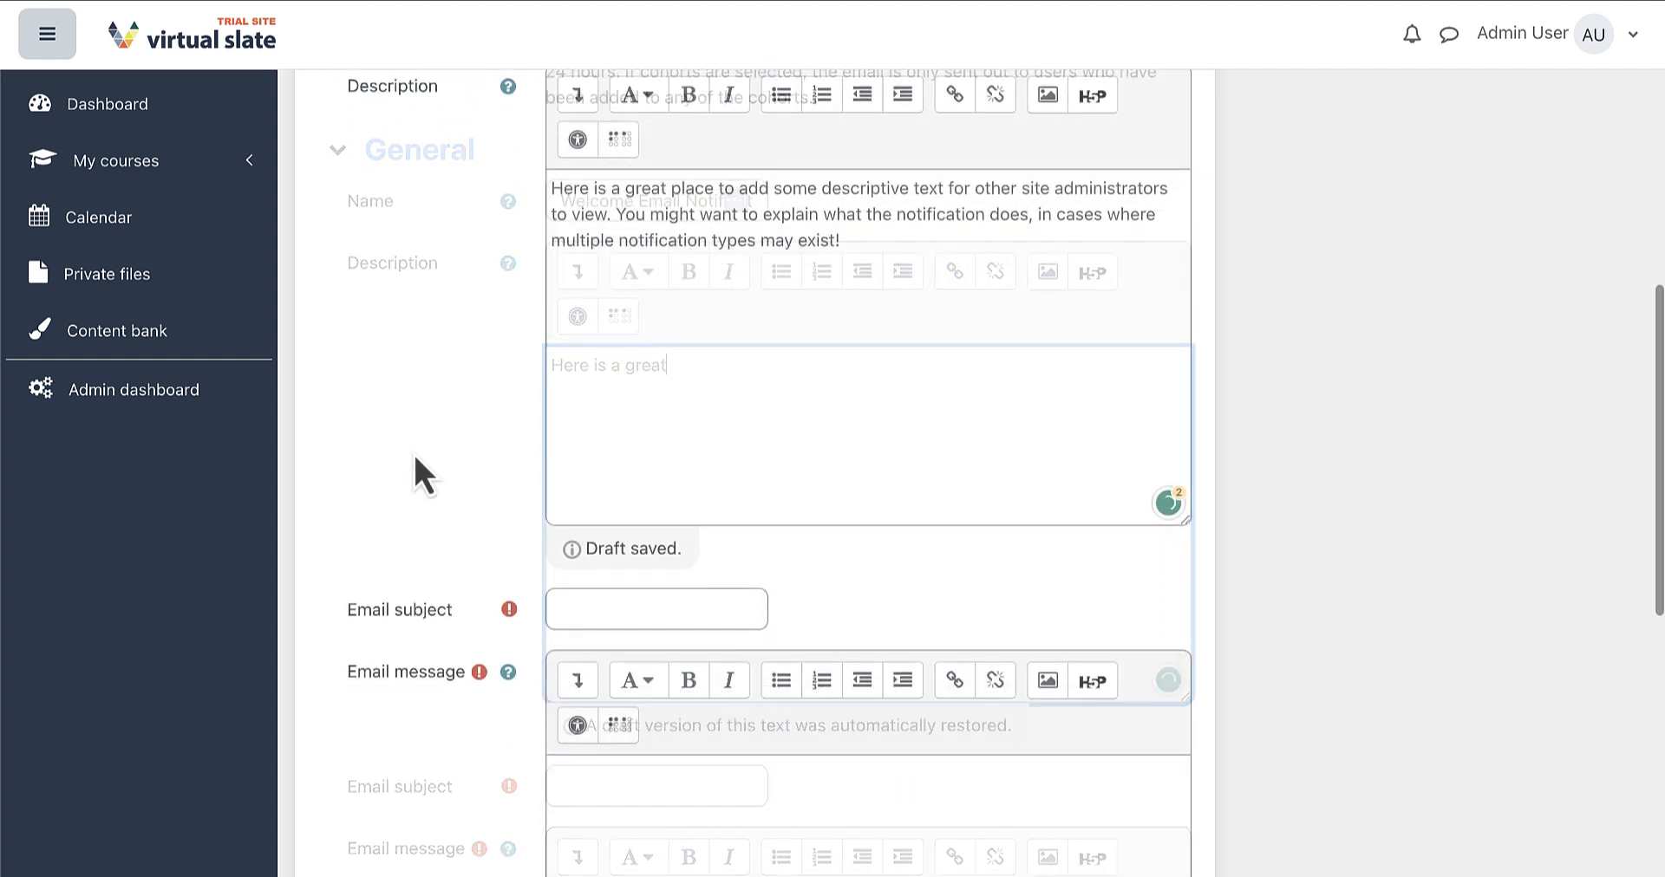
{"action": "scroll", "coordinate": [414, 459], "scroll_direction": "down", "scroll_amount": 5}
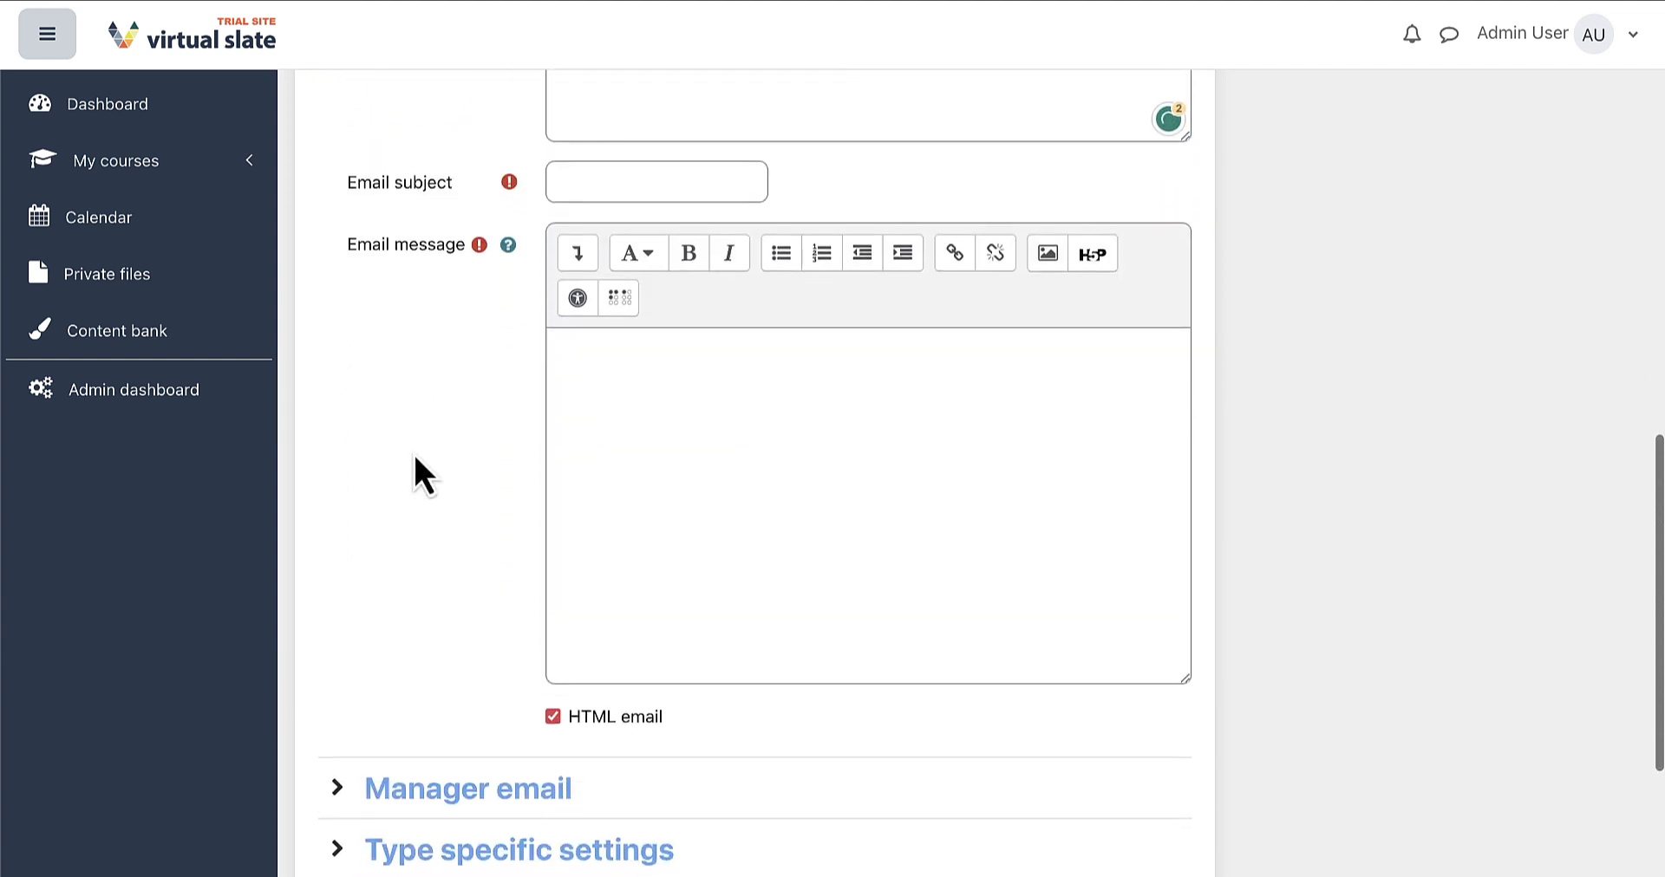
{"action": "left_click", "coordinate": [673, 171]}
{"action": "type", "text": "Welcome to the LMS"}
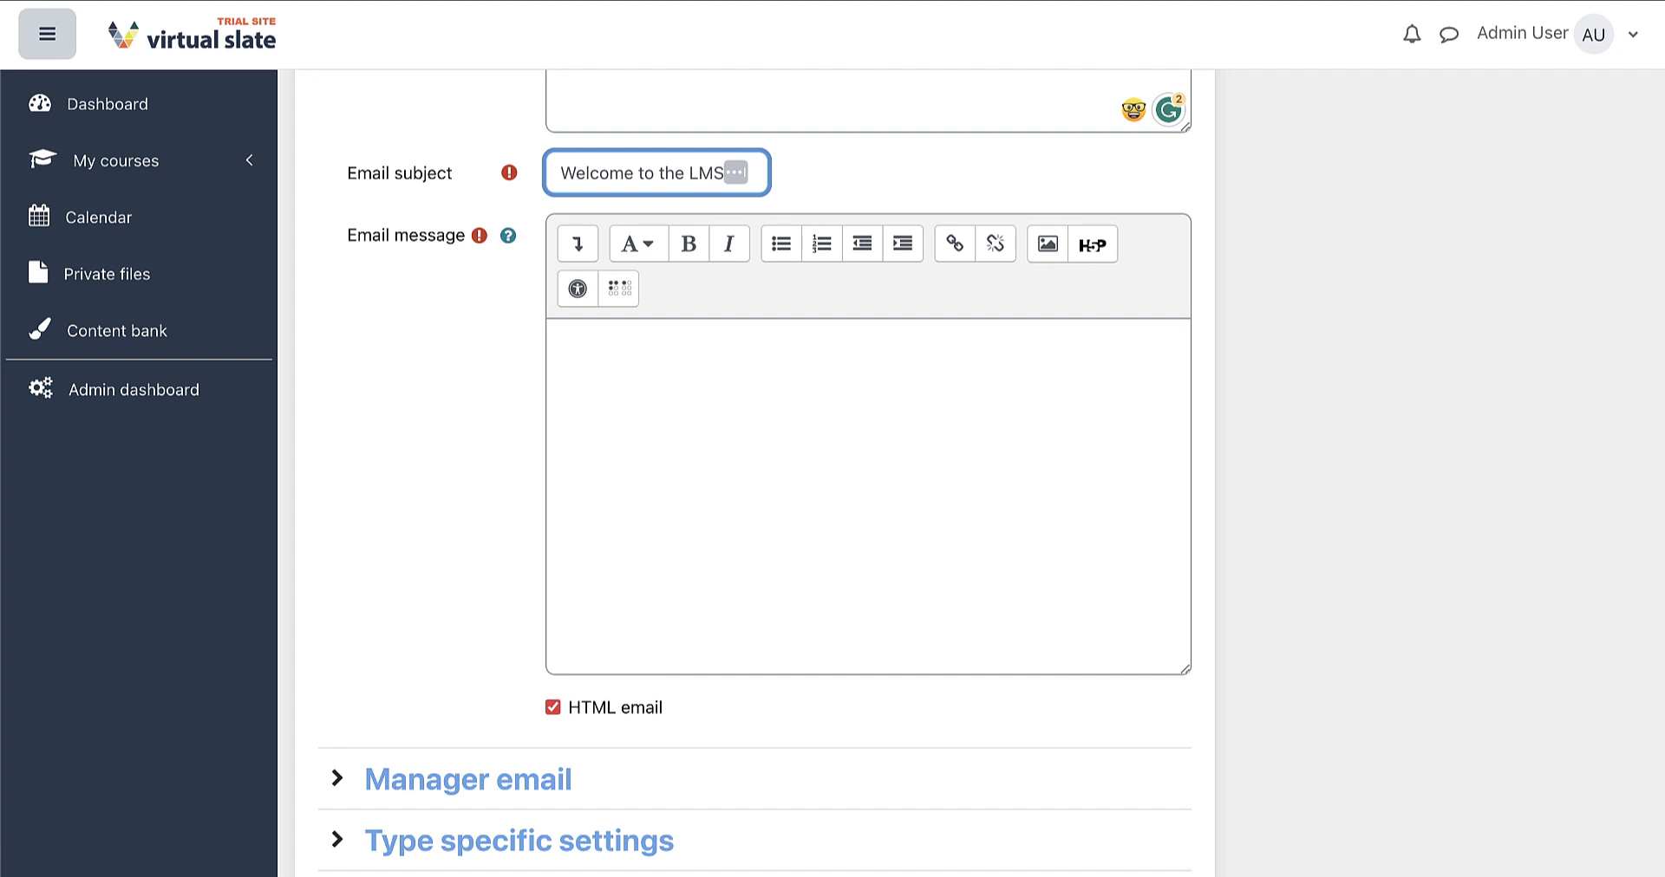
Begin the email message with a '[fullname],' greeting and 'Welcome to the Moodle LMS!'
{"action": "left_click", "coordinate": [659, 361]}
{"action": "type", "text": "Hi"}
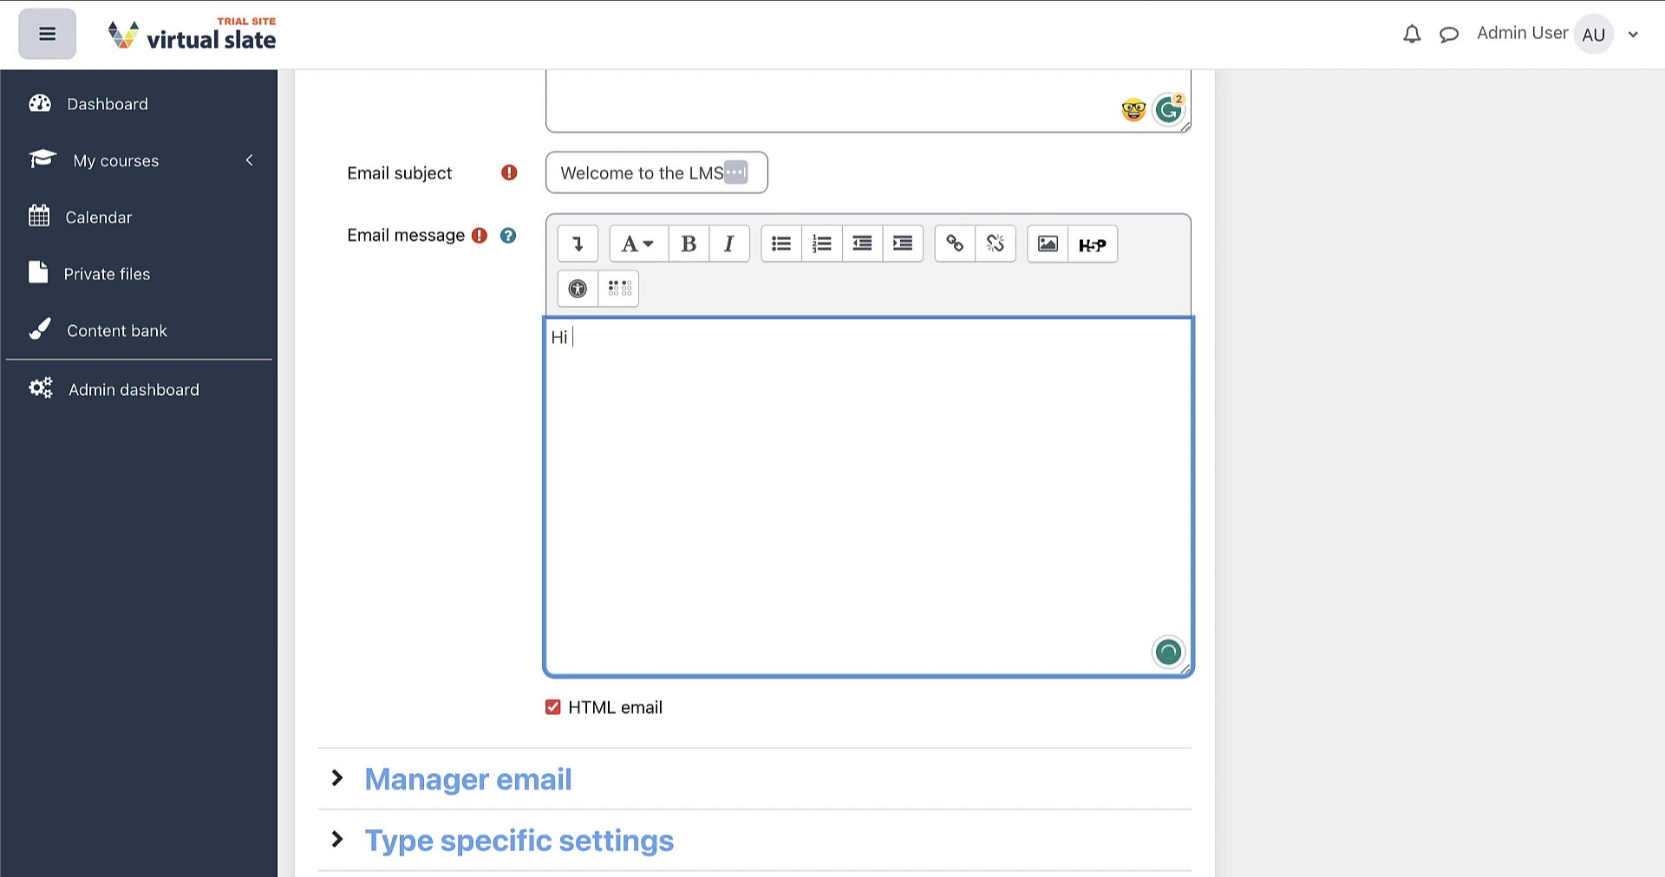
{"action": "left_click", "coordinate": [510, 236]}
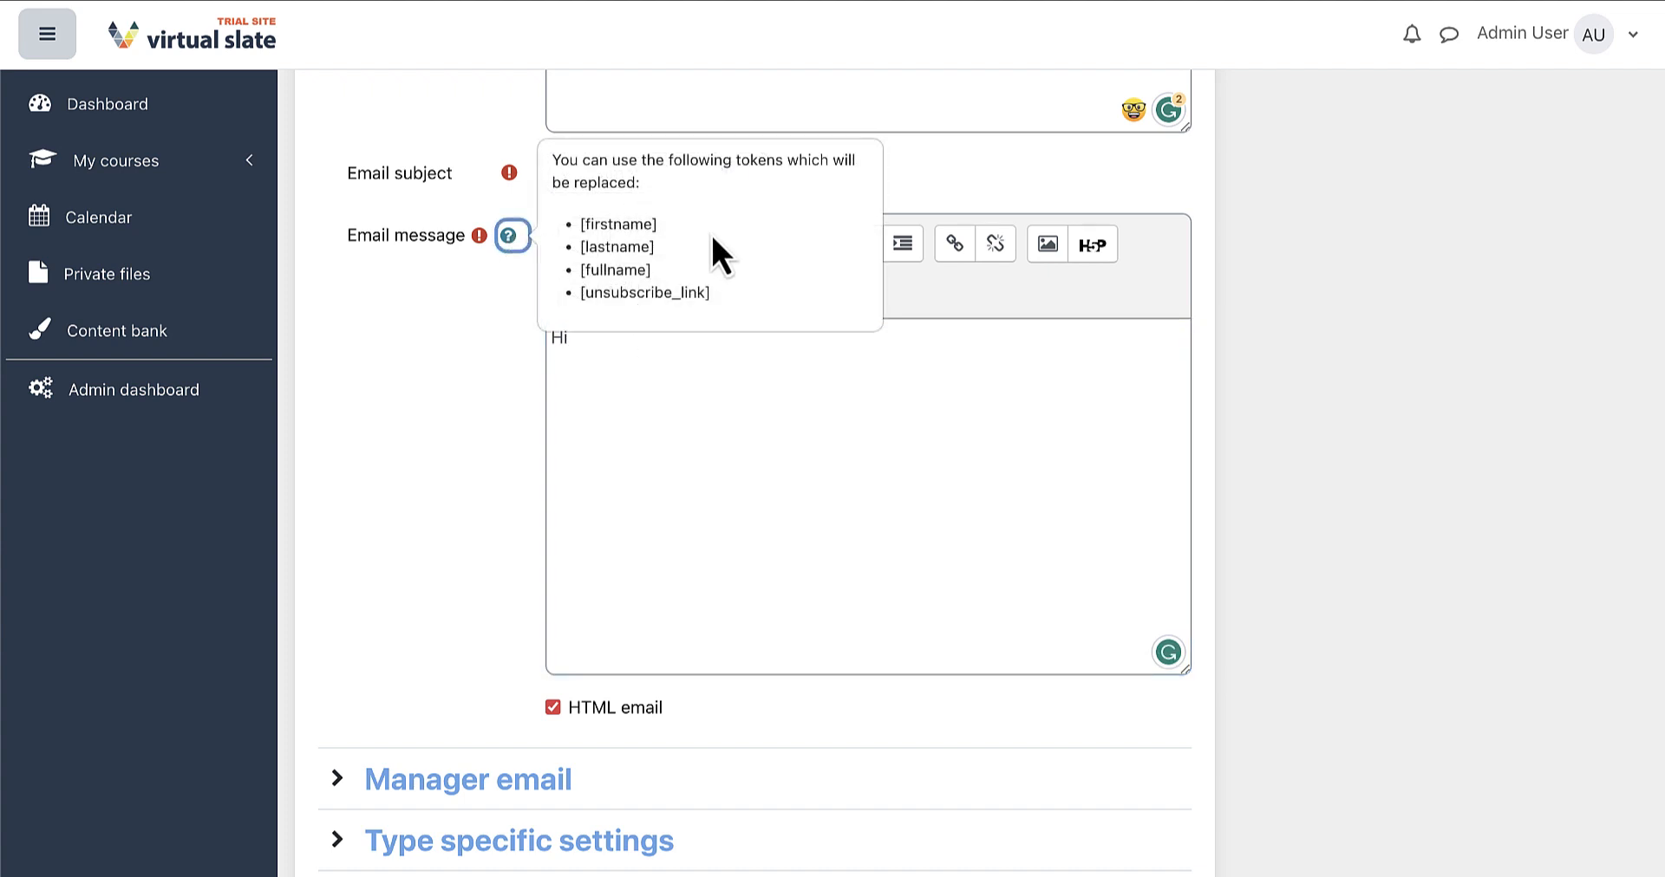
{"action": "left_click", "coordinate": [636, 353]}
{"action": "type", "text": "[fu"}
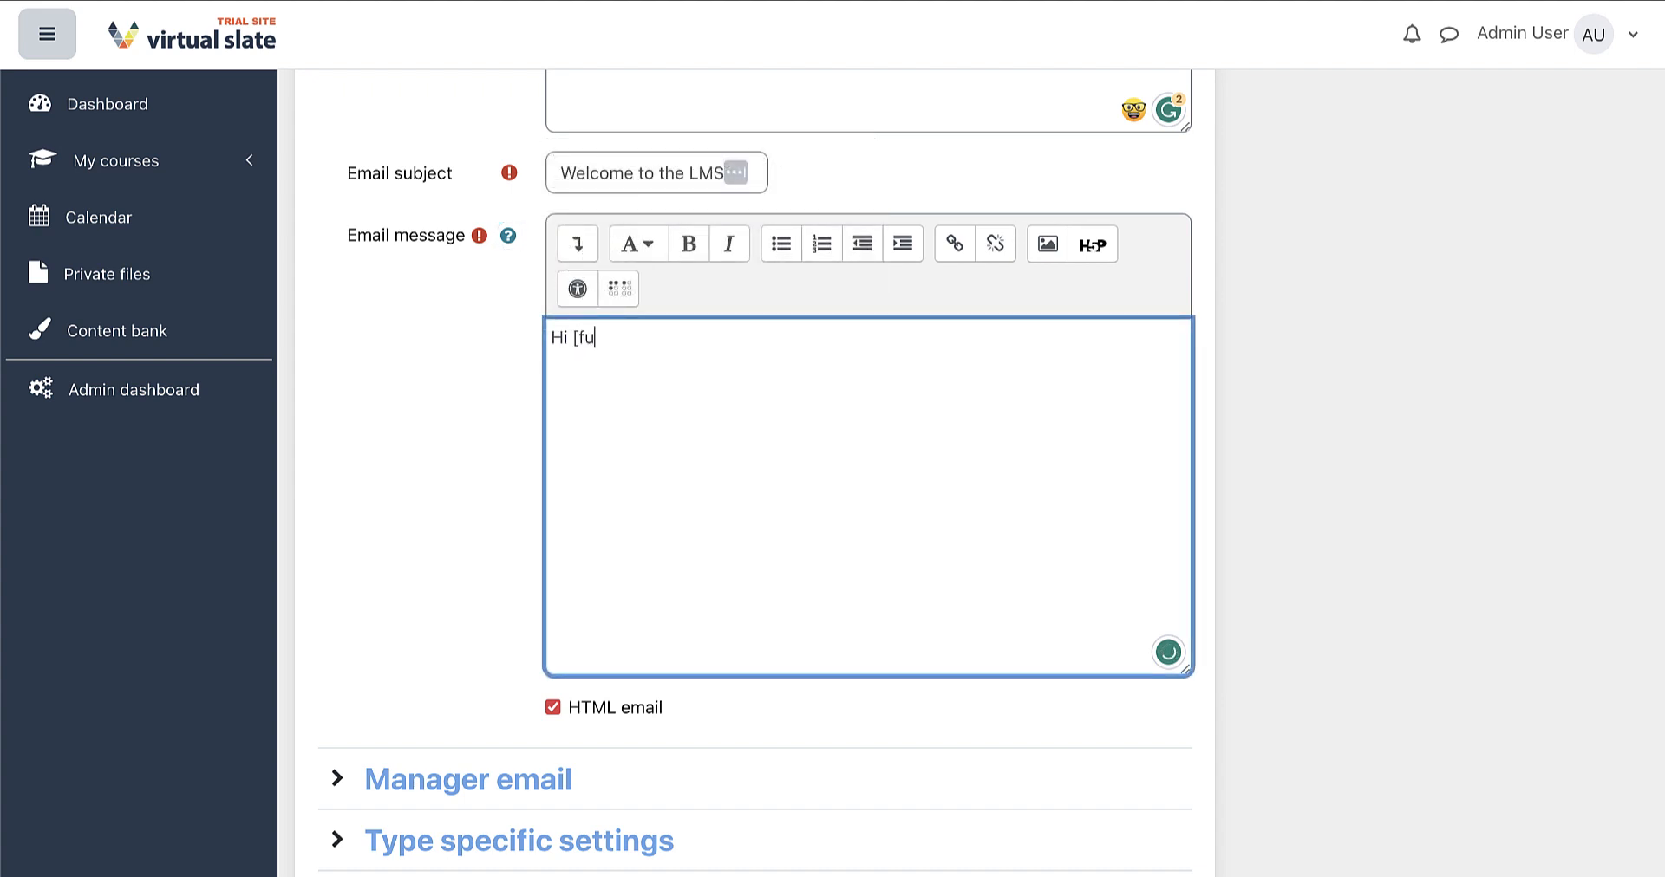
{"action": "type", "text": "llname],"}
{"action": "key", "text": "Return"}
{"action": "key", "text": "Return"}
{"action": "type", "text": "Welcome to"}
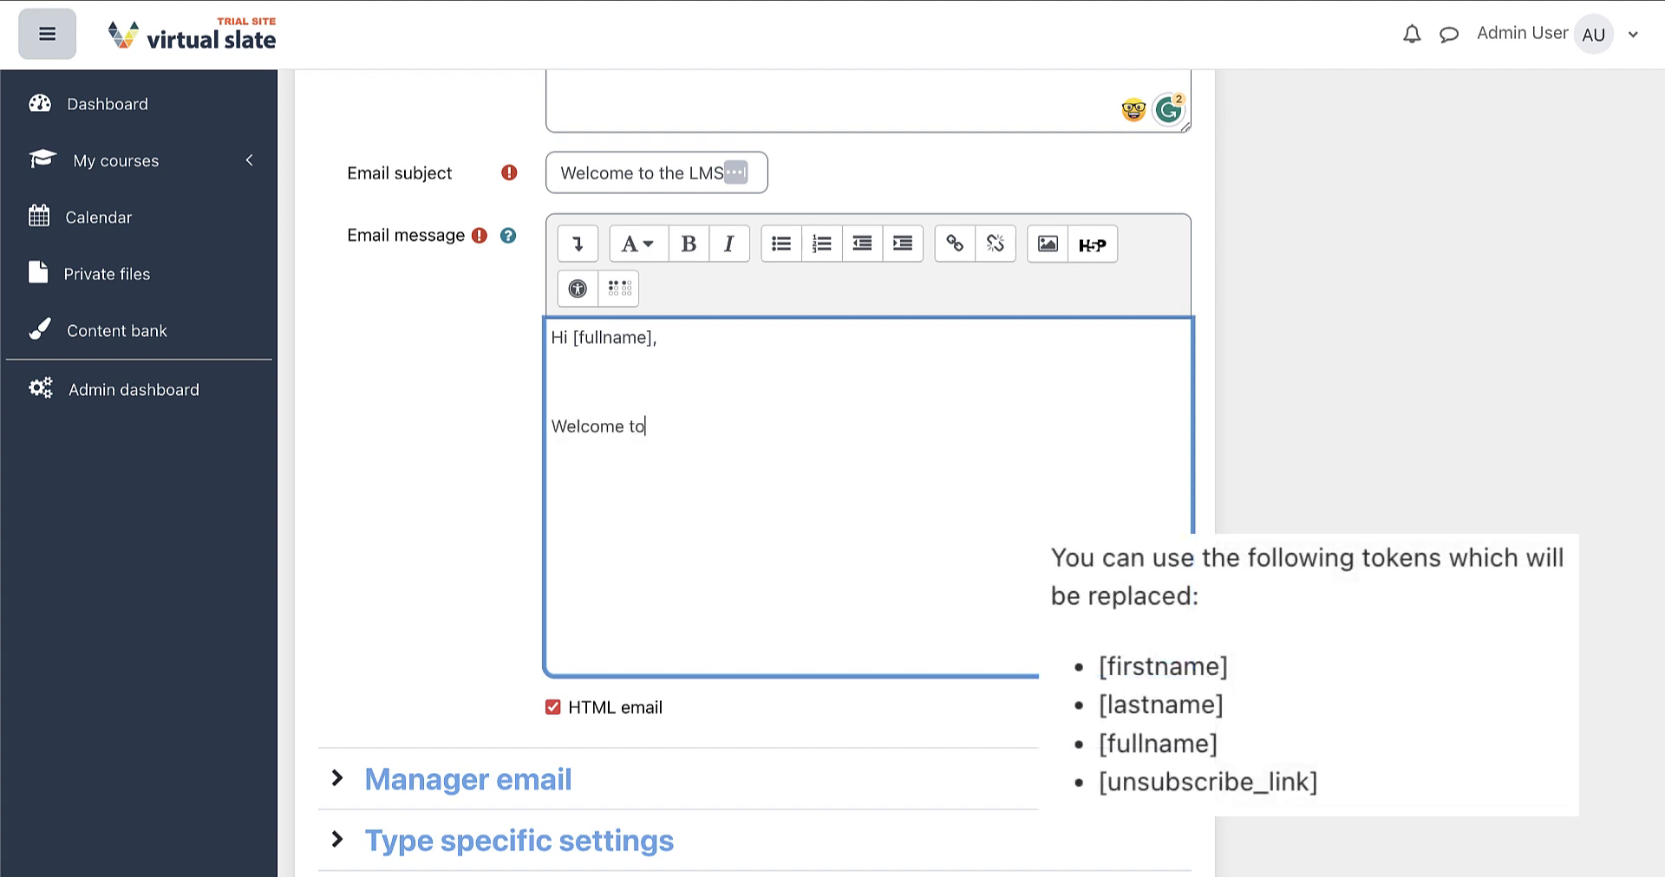
{"action": "type", "text": " the Moodle LMS!"}
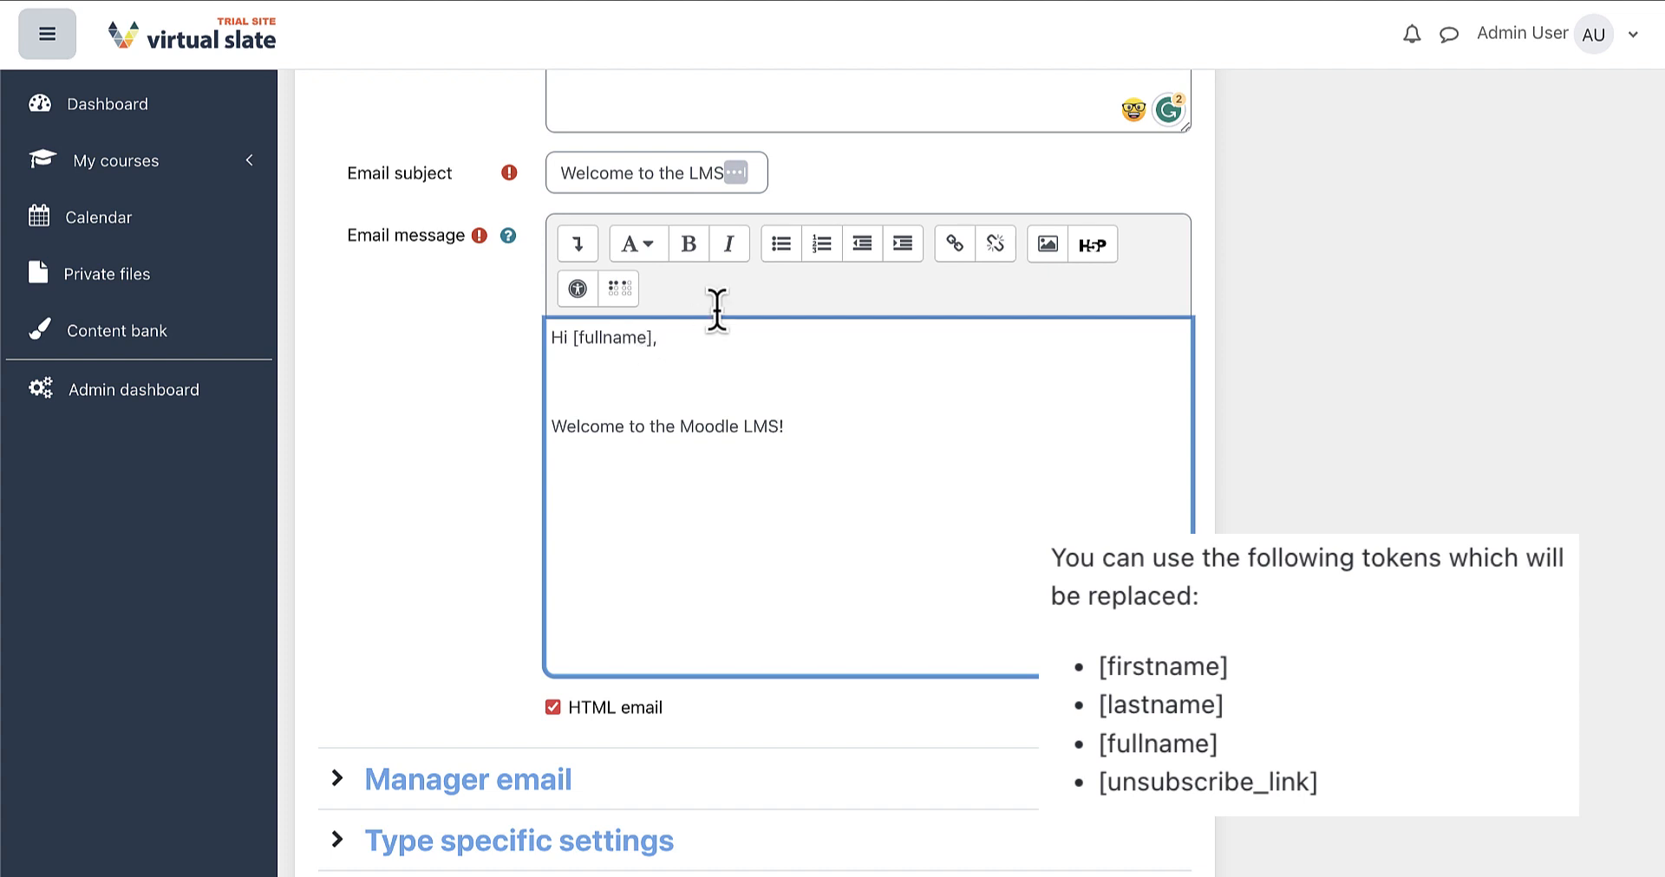
Add unsubscribe instructions with [unsubscribe_link], close with 'Thank you!', and toggle HTML email
{"action": "type", "text": "s, pl "}
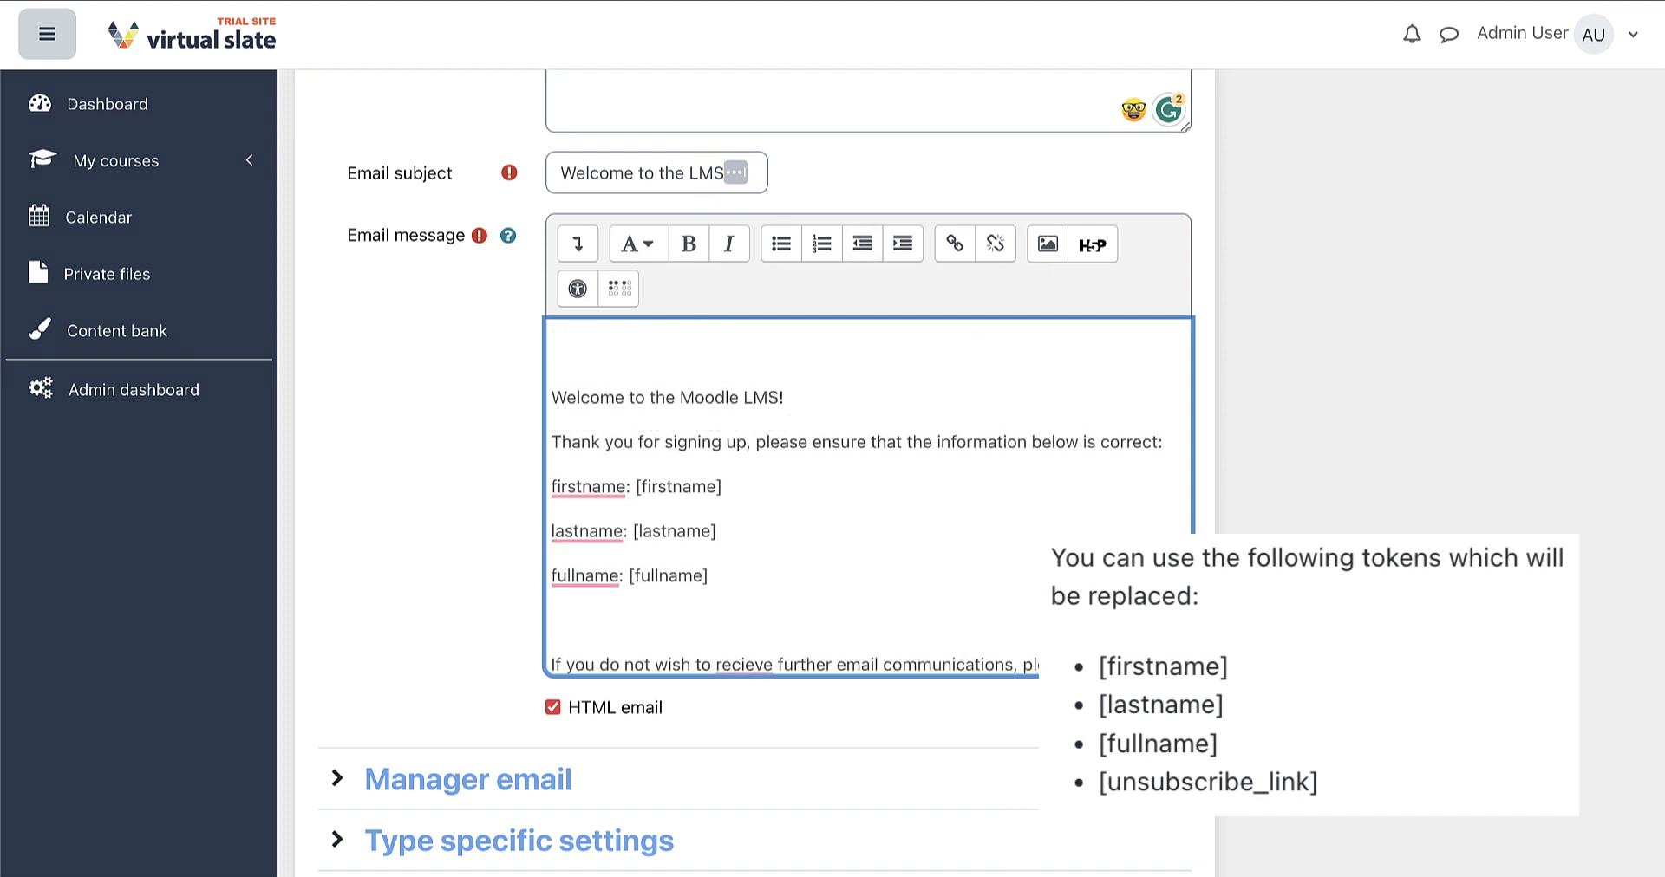
{"action": "type", "text": "using the link provided below:"}
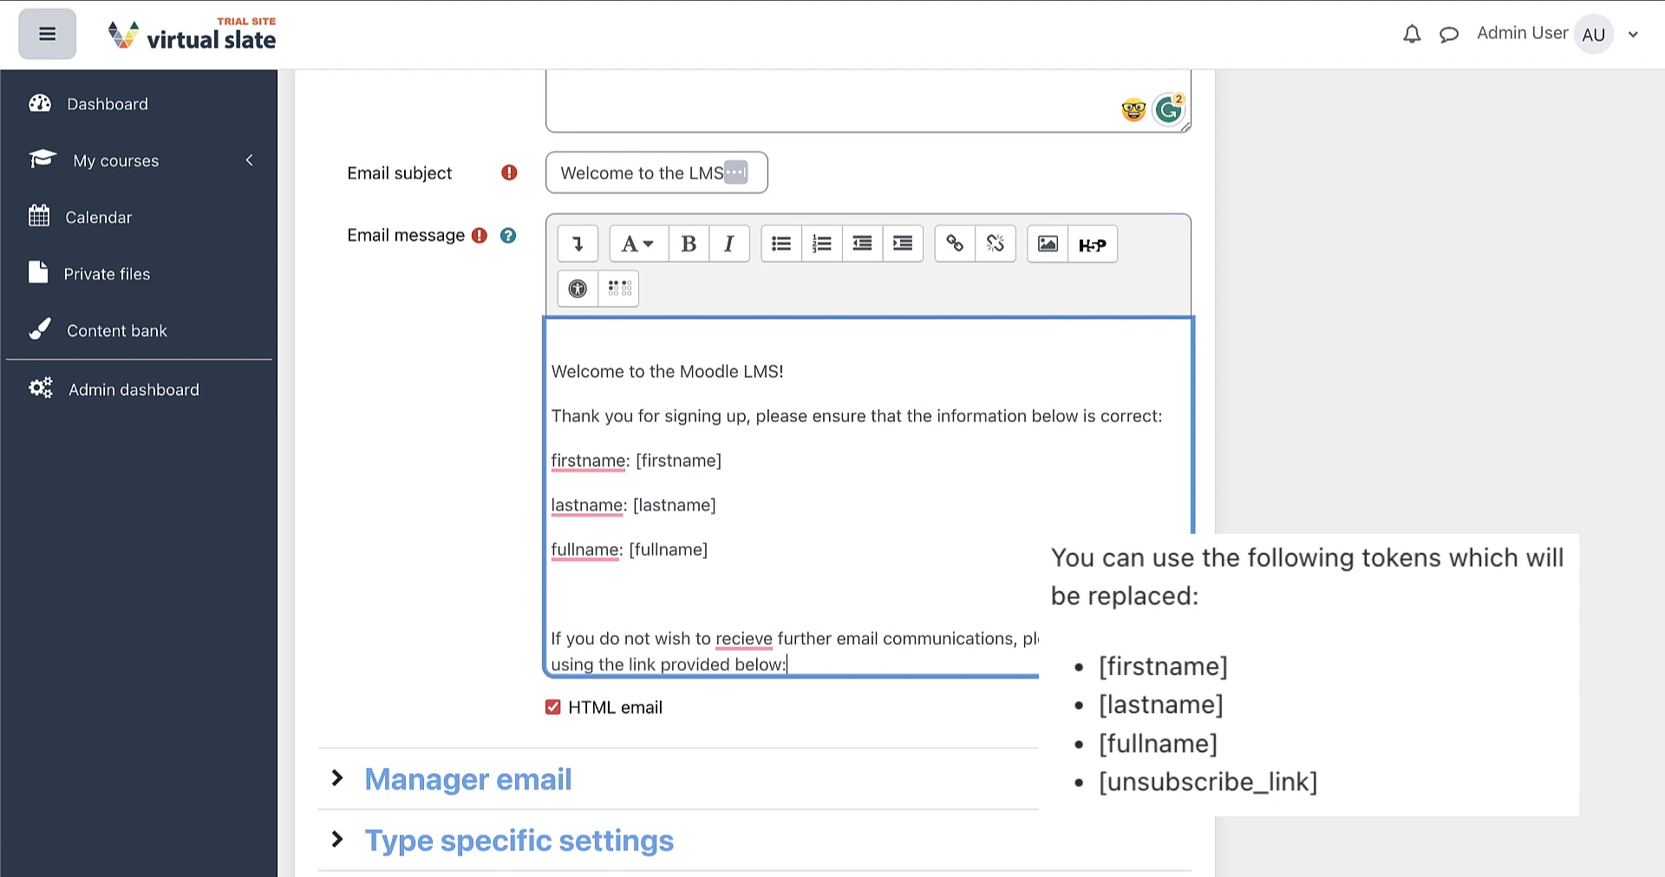
{"action": "key", "text": "Return"}
{"action": "type", "text": "[unsubscribe_link]"}
{"action": "key", "text": "Return"}
{"action": "key", "text": "Return"}
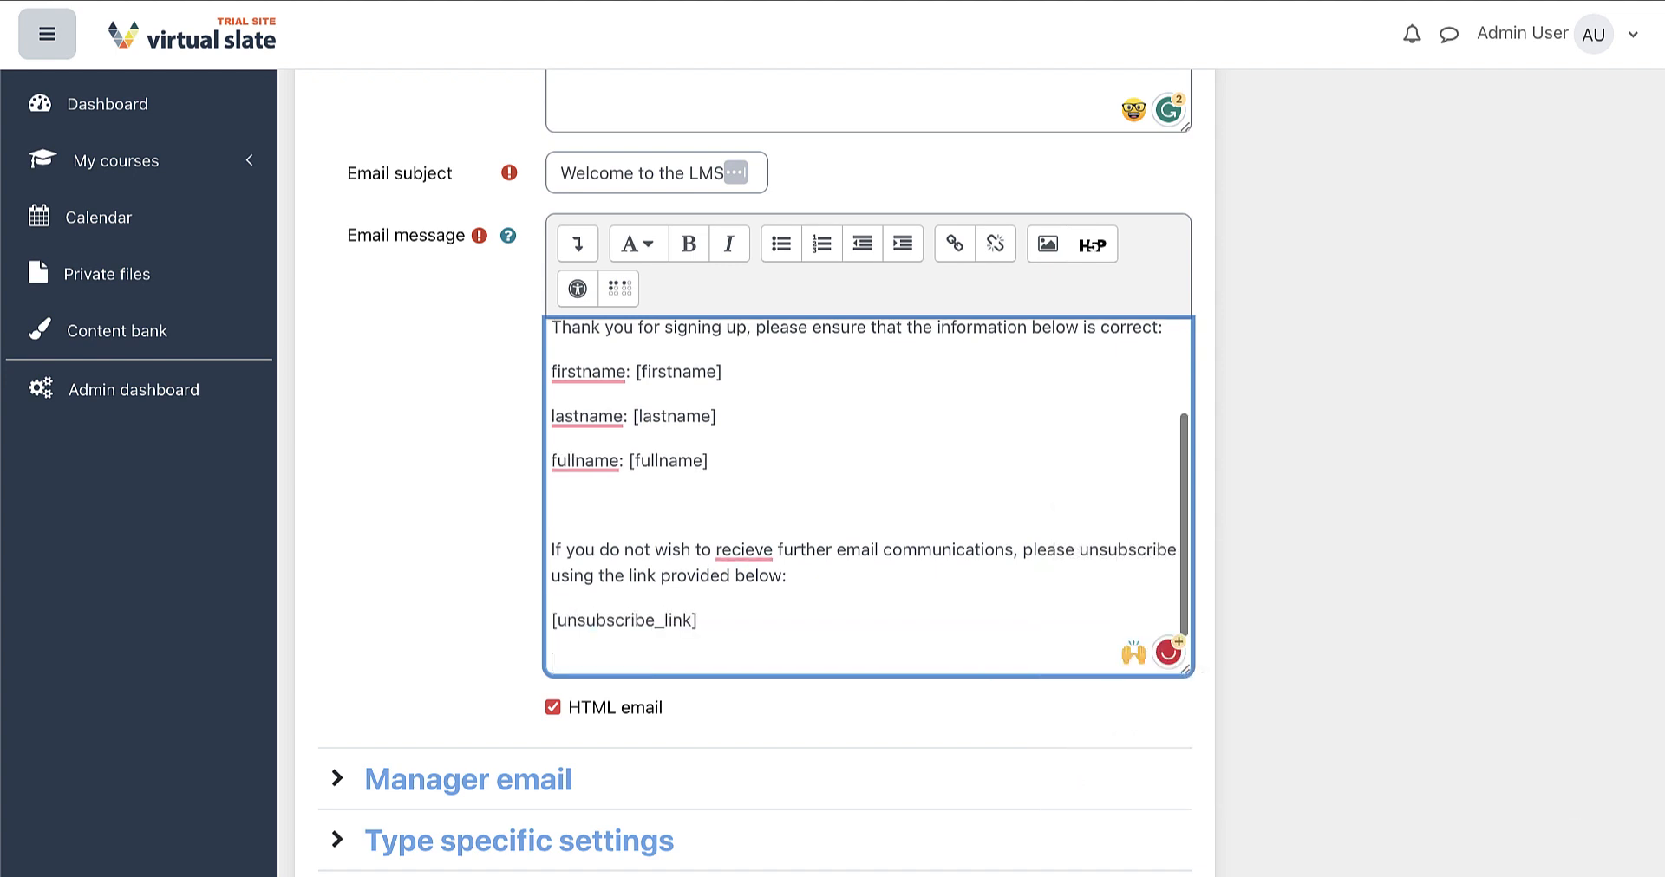
{"action": "type", "text": "Thank you!"}
{"action": "scroll", "coordinate": [577, 669], "scroll_direction": "down", "scroll_amount": 1}
{"action": "left_click", "coordinate": [553, 676]}
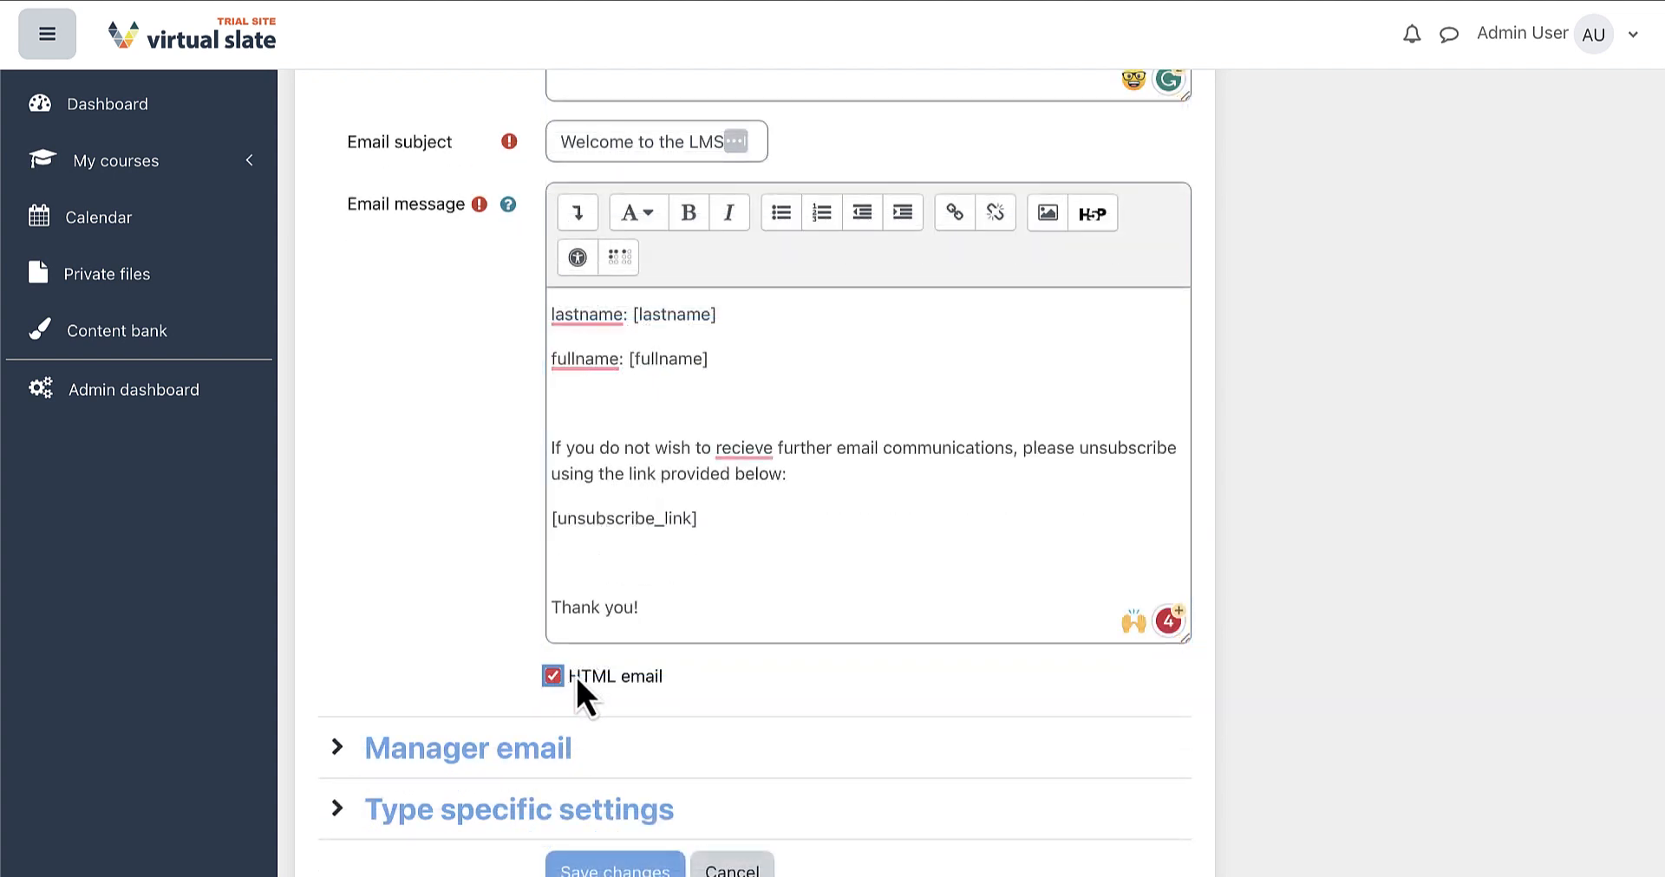
Insert the sunset landscape image with alt text 'example-image' into the welcome message
{"action": "left_click", "coordinate": [665, 607]}
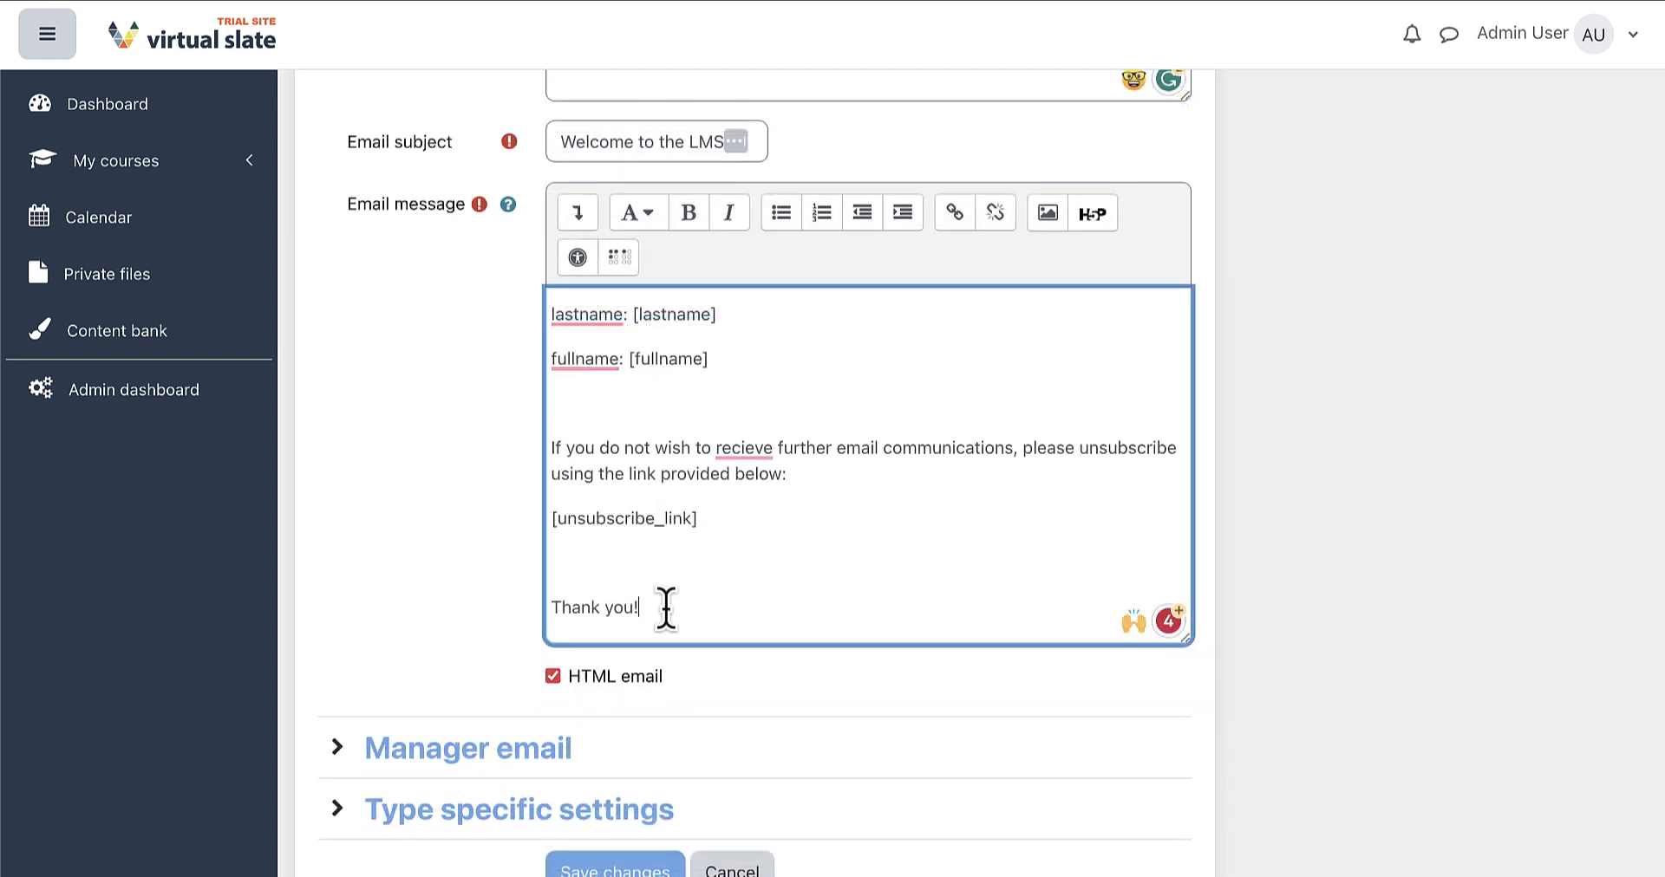
{"action": "left_click", "coordinate": [579, 215]}
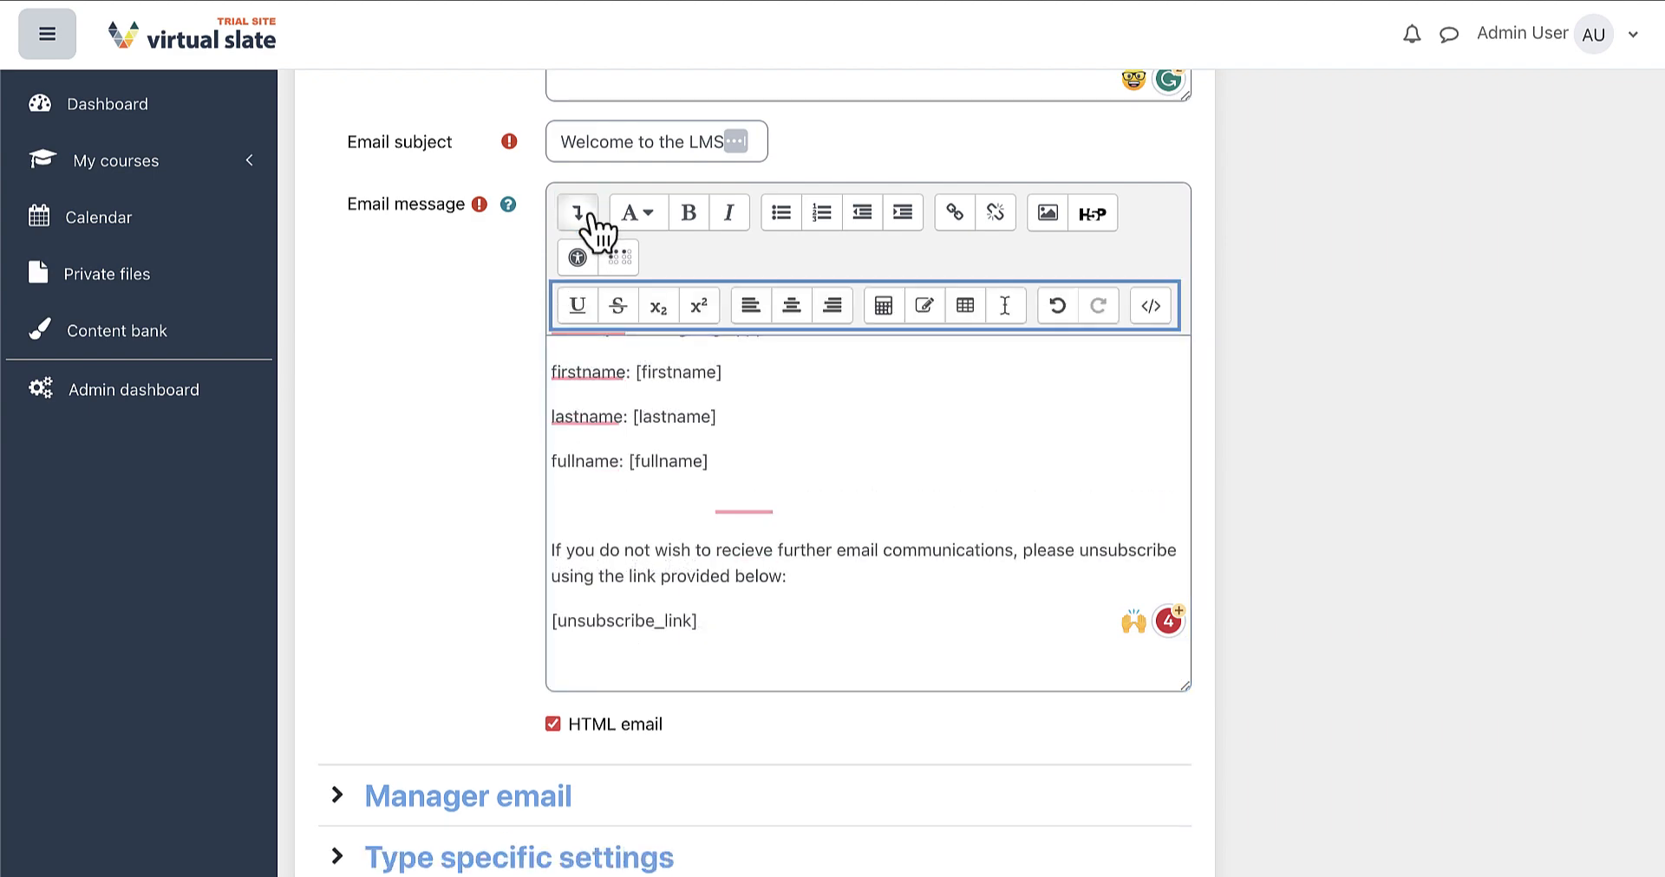
{"action": "left_click", "coordinate": [1149, 311]}
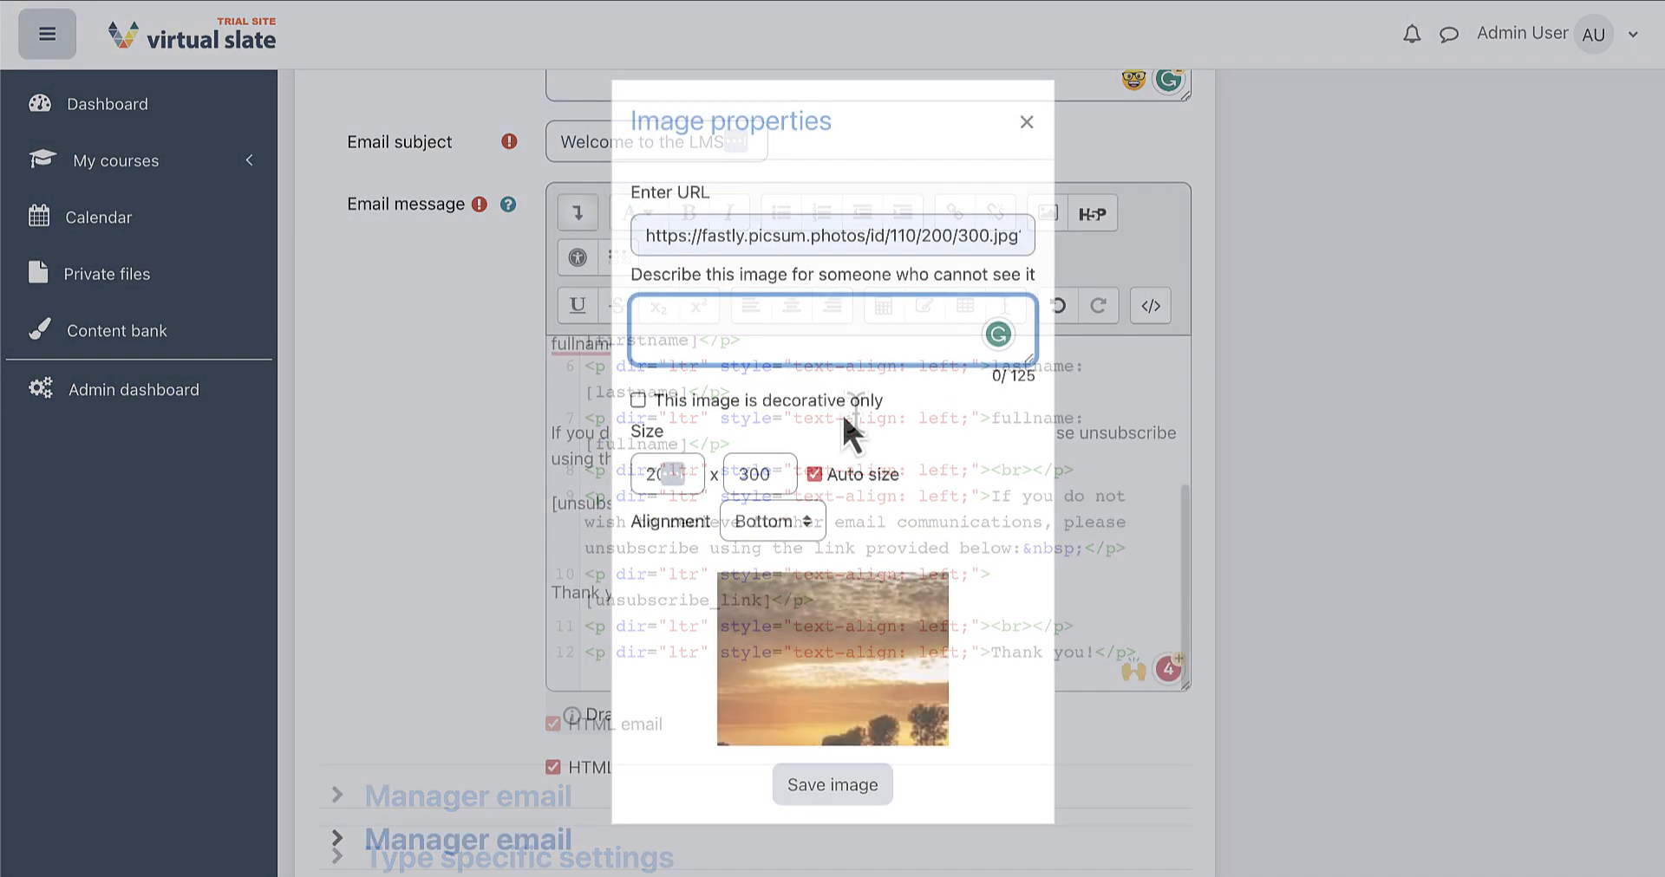
{"action": "type", "text": "example-image"}
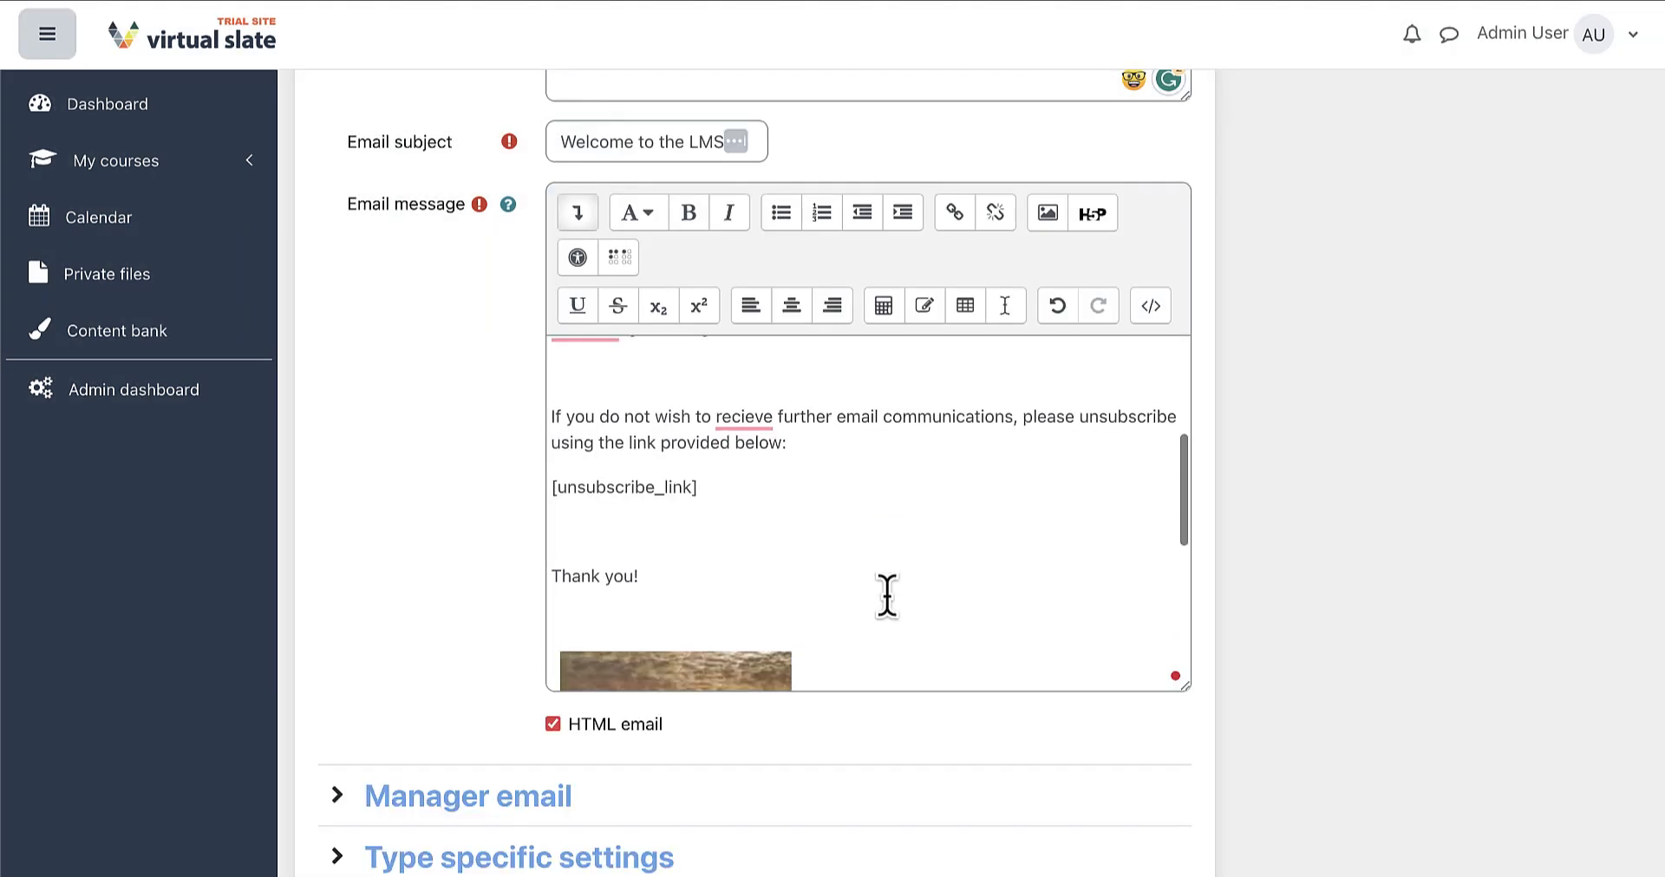
{"action": "scroll", "coordinate": [886, 597], "scroll_direction": "down", "scroll_amount": 3}
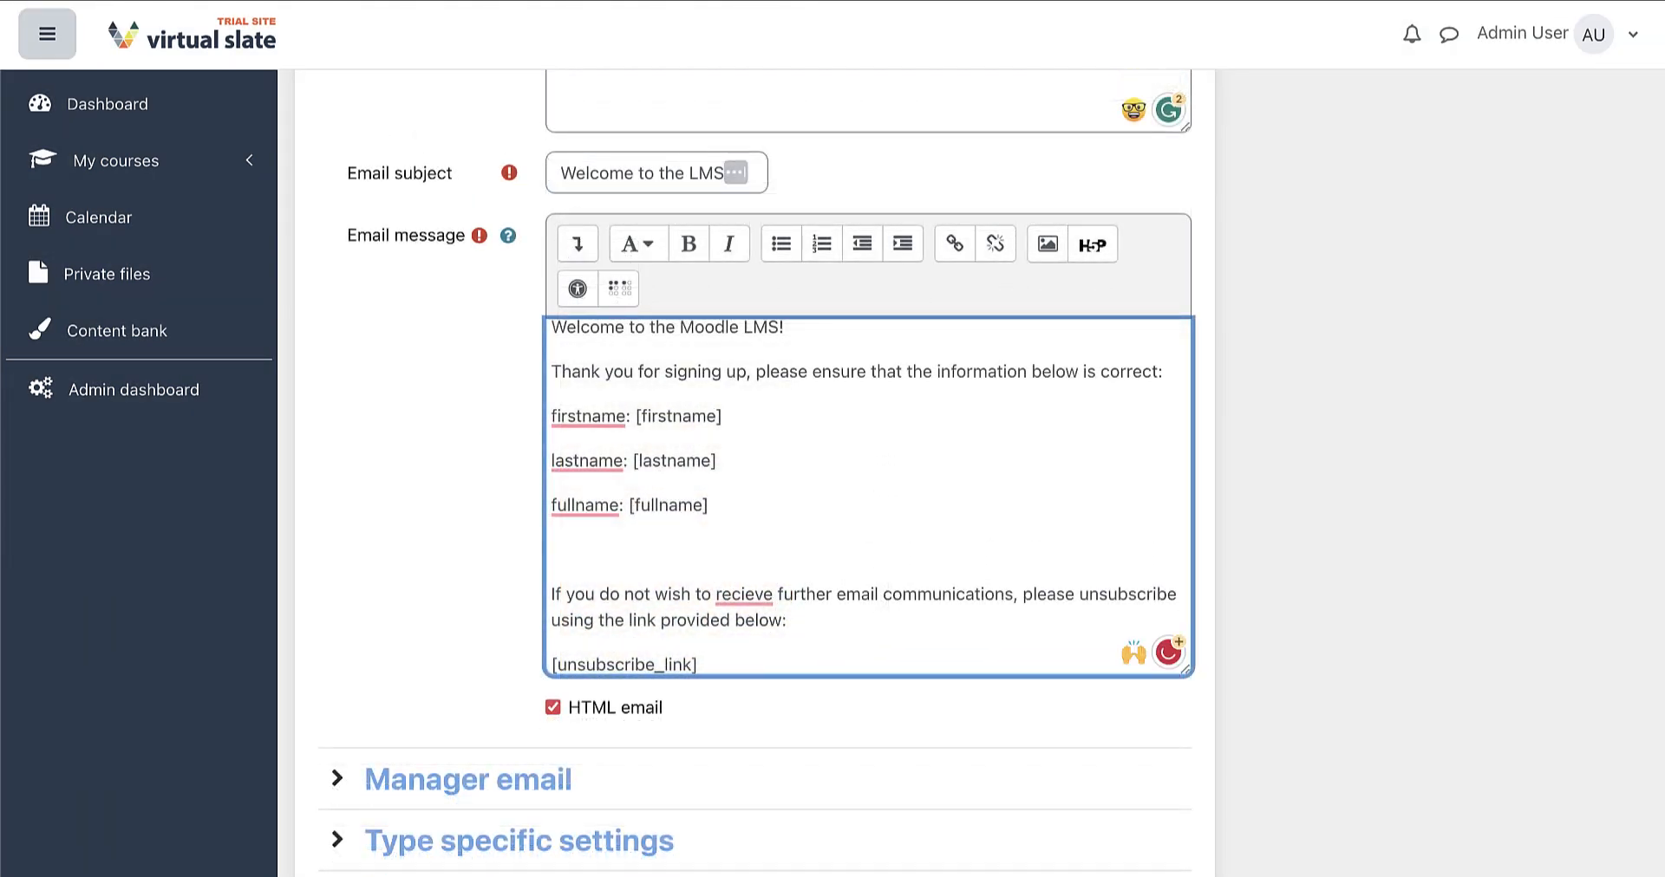
{"action": "key", "text": "Return"}
{"action": "key", "text": "Return"}
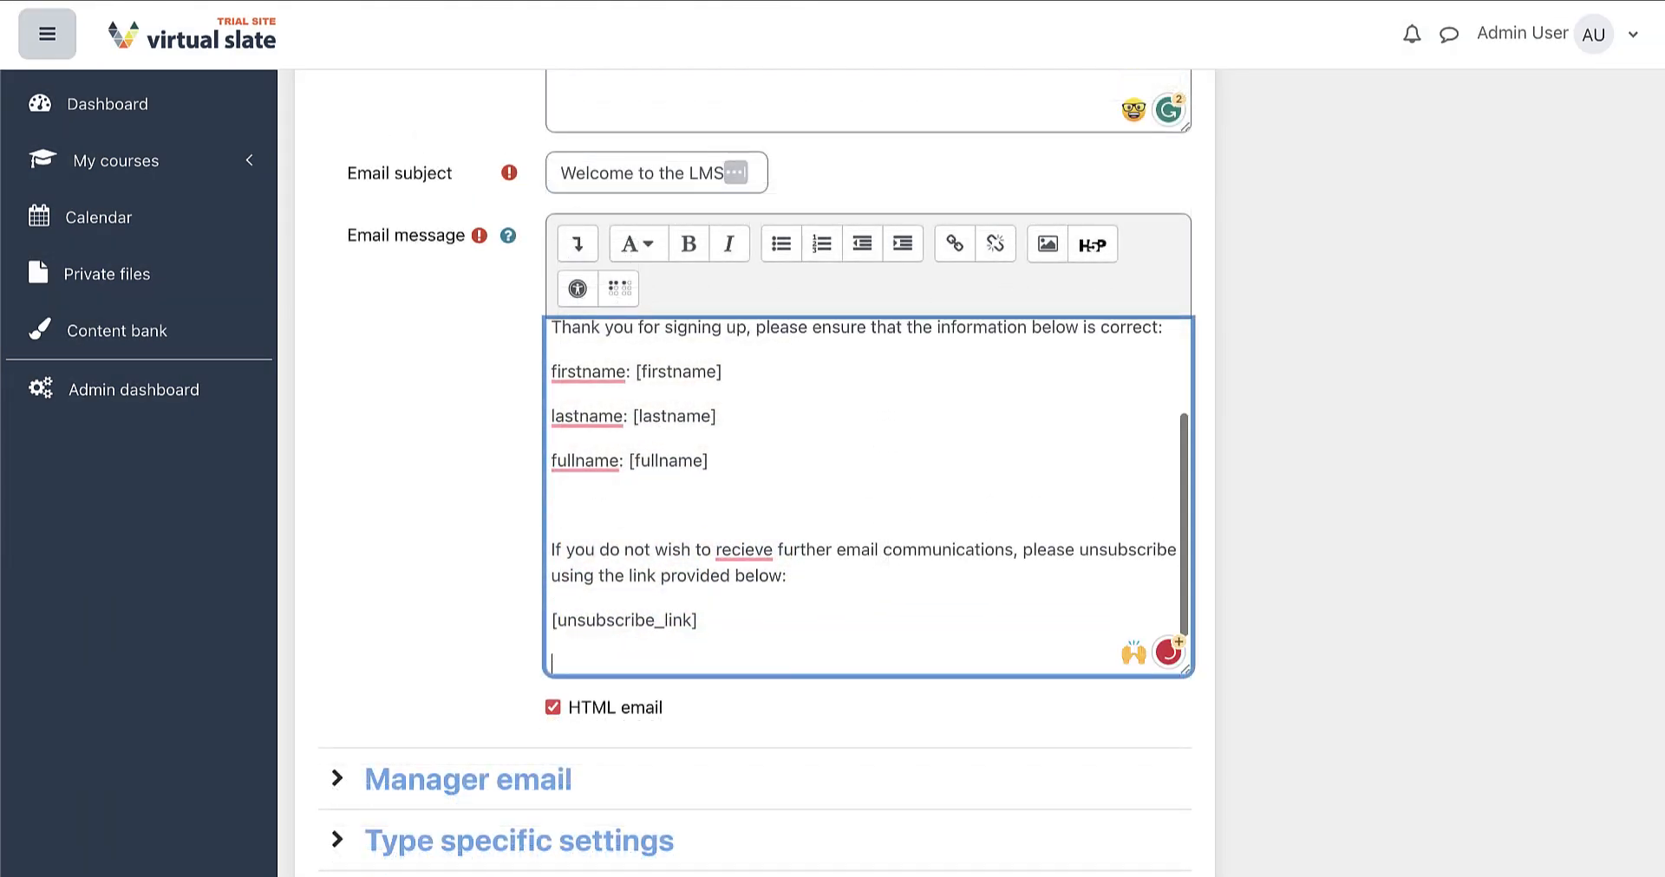
{"action": "type", "text": "Th"}
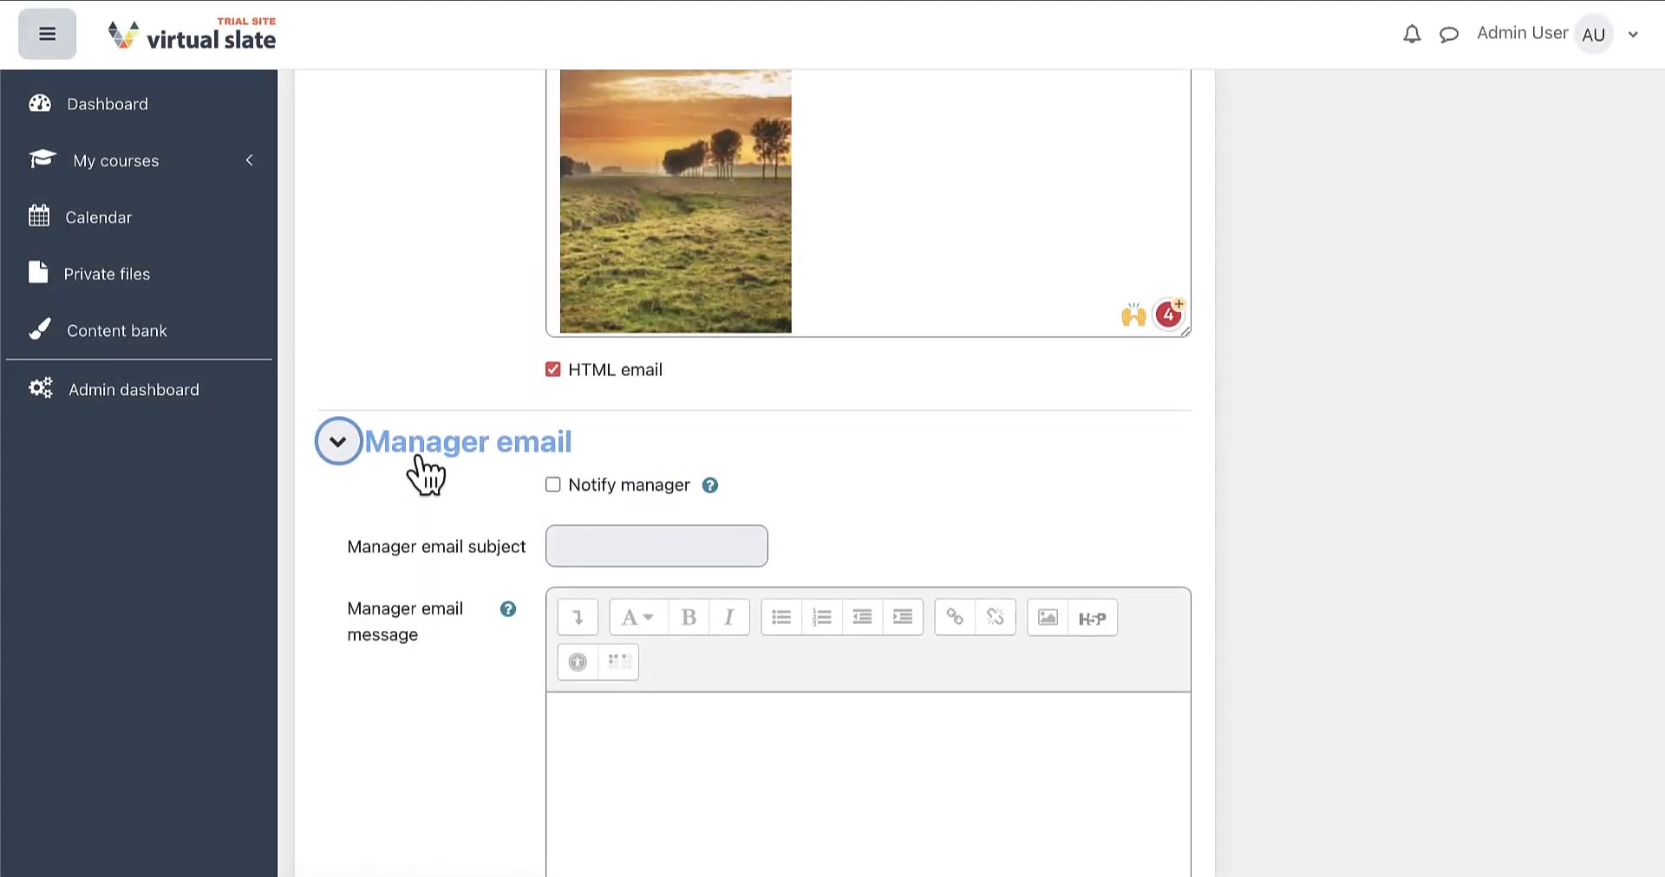
Turn on Notify manager and set the manager email subject 'Manager notification'
{"action": "scroll", "coordinate": [423, 472], "scroll_direction": "down", "scroll_amount": 3}
{"action": "scroll", "coordinate": [425, 474], "scroll_direction": "down", "scroll_amount": 2}
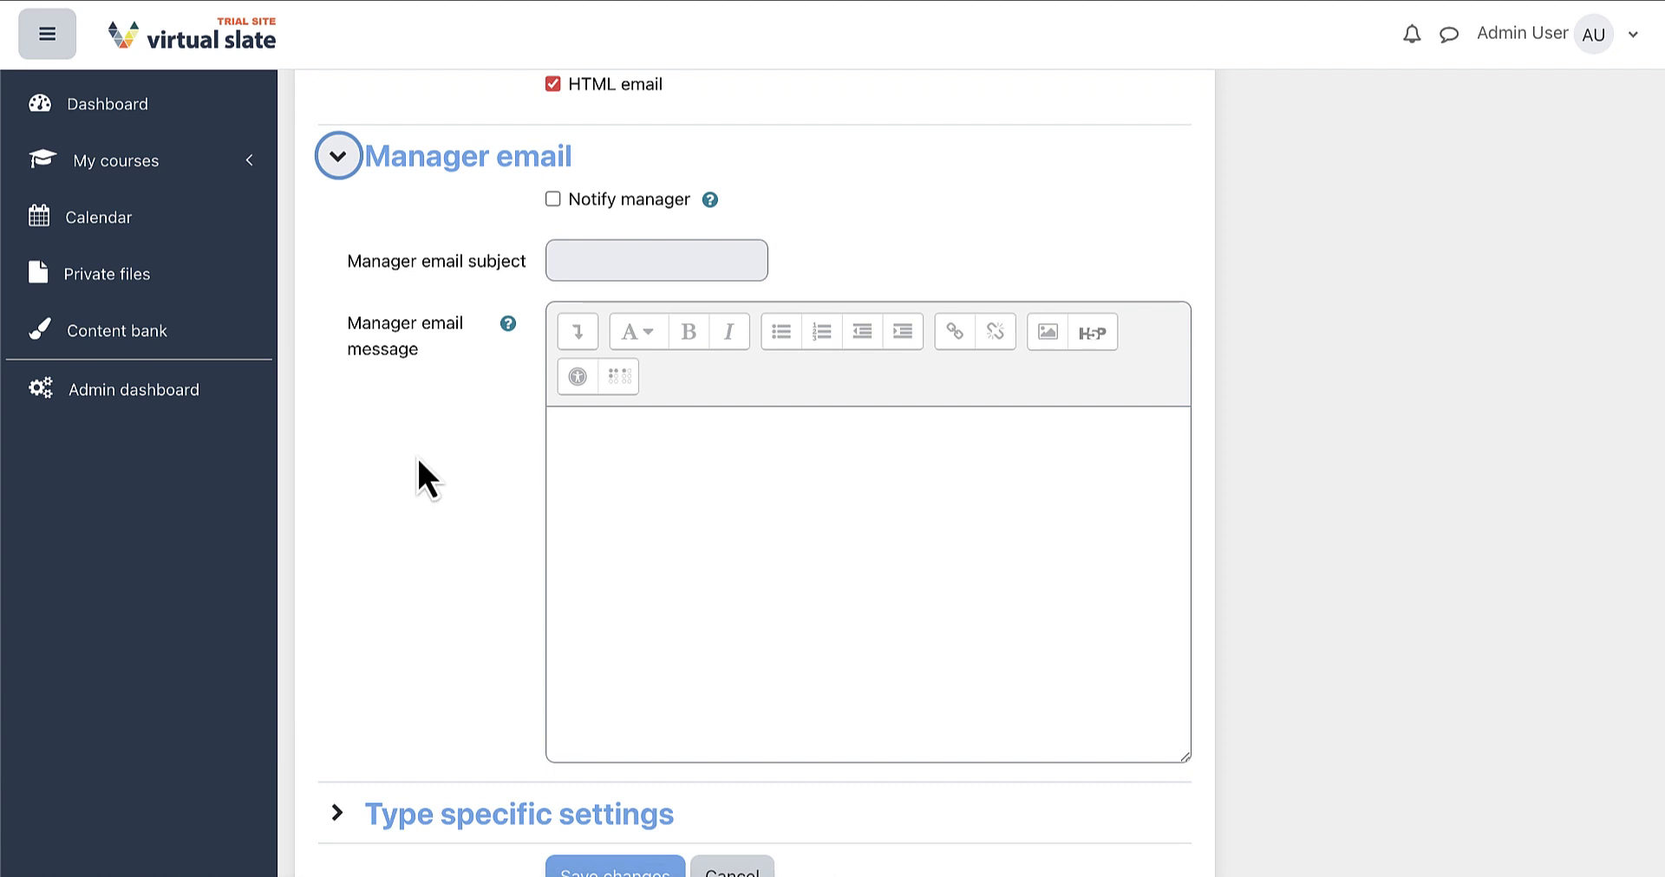
{"action": "left_click", "coordinate": [553, 199]}
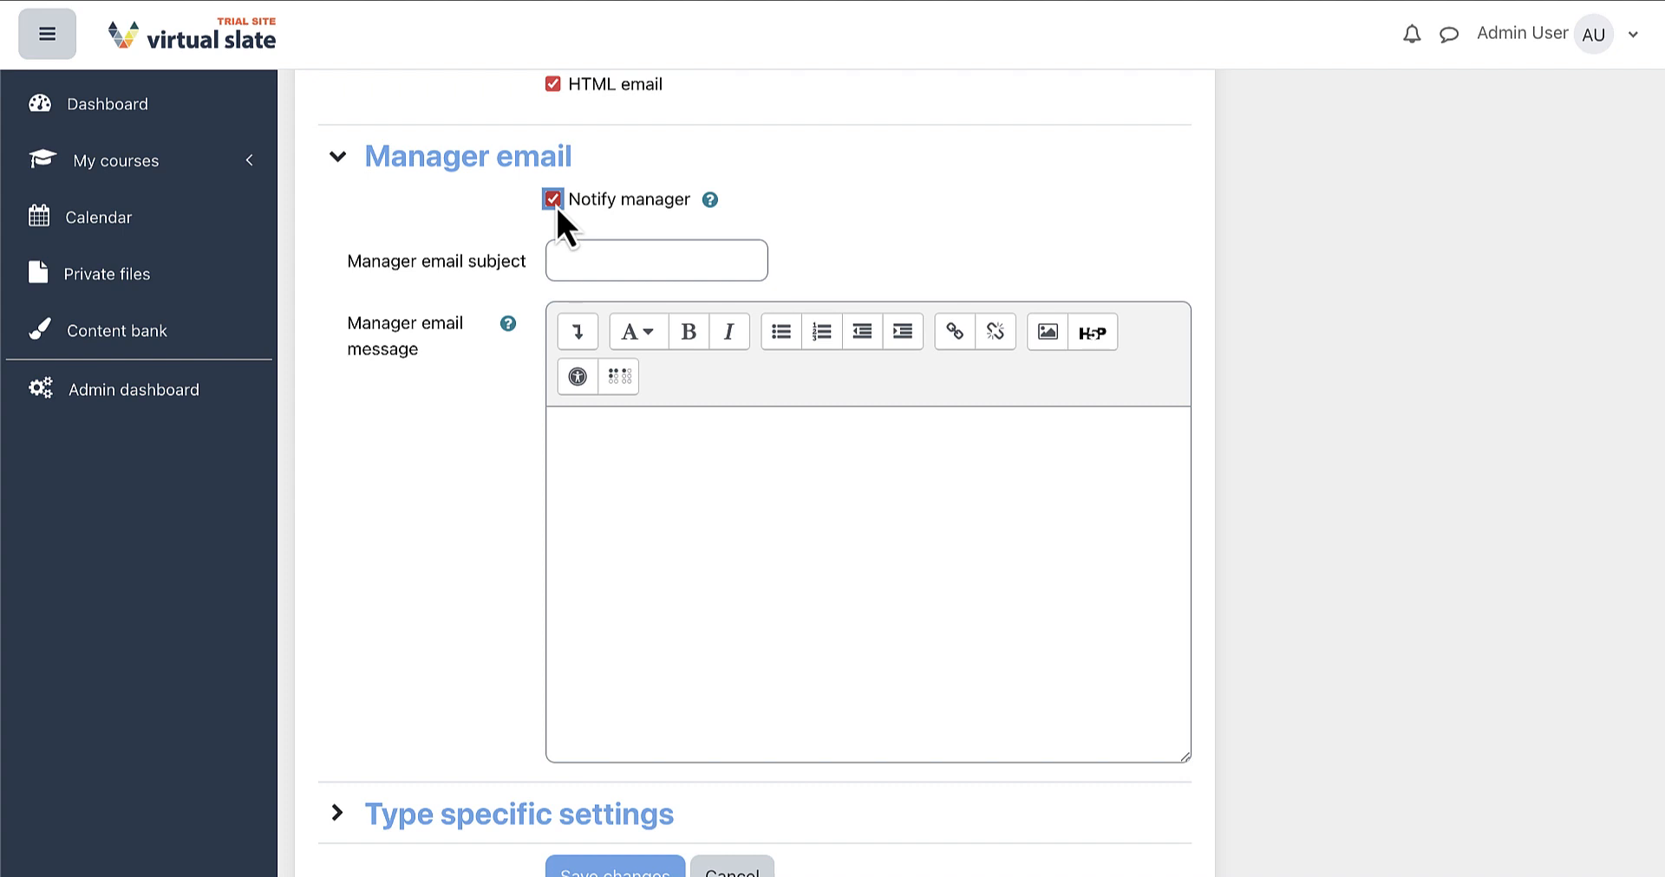
{"action": "left_click", "coordinate": [613, 259]}
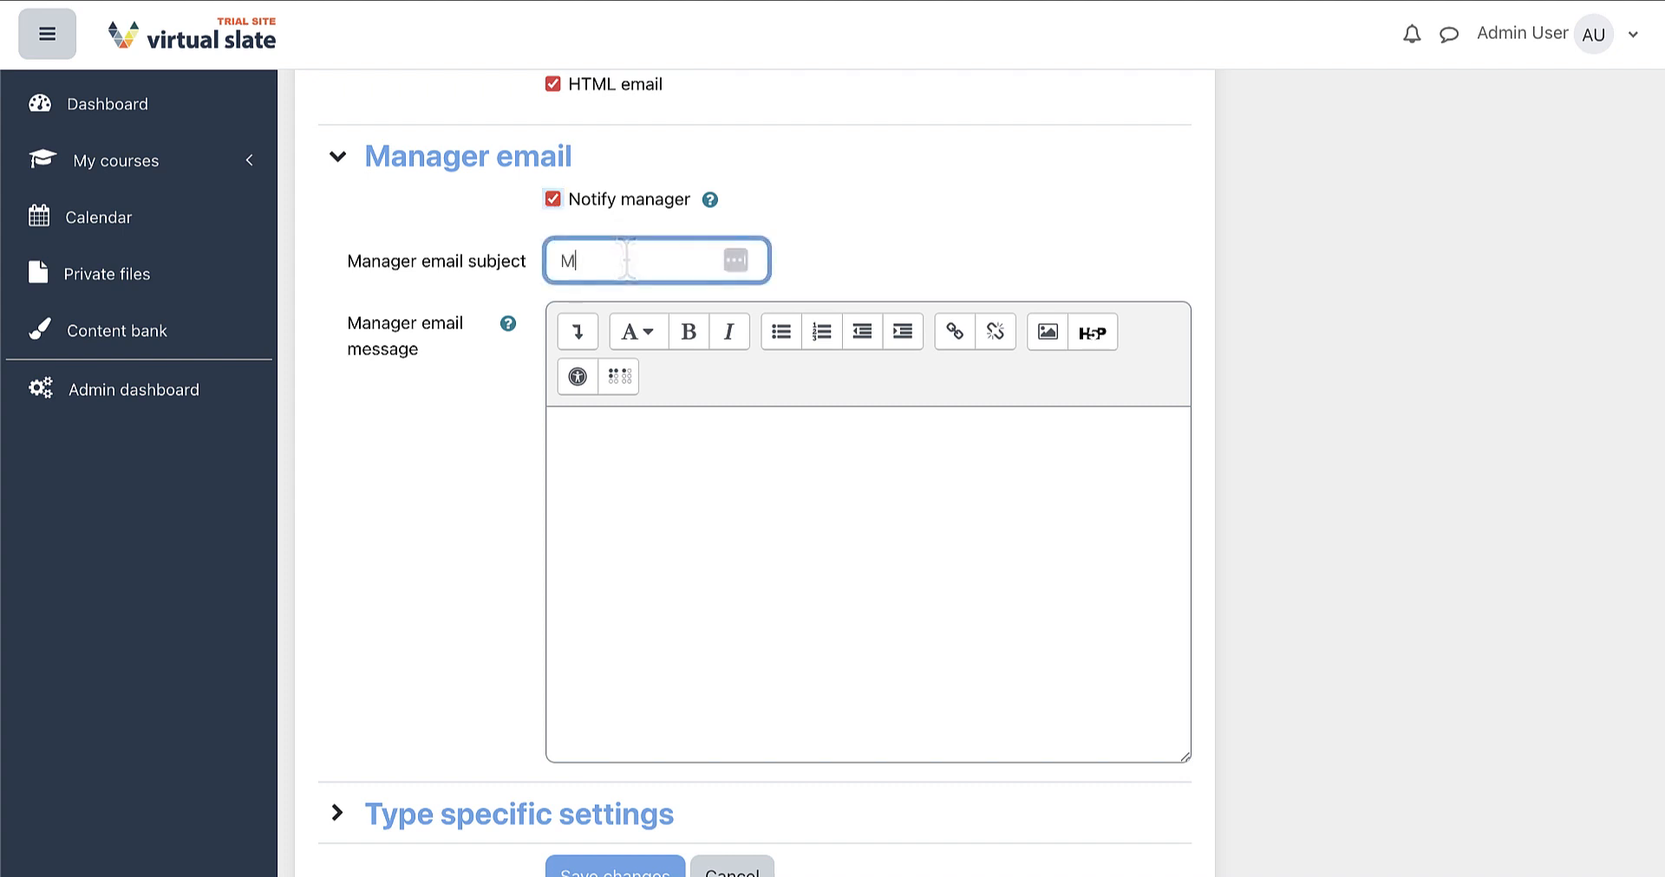
{"action": "type", "text": "Manager notifica"}
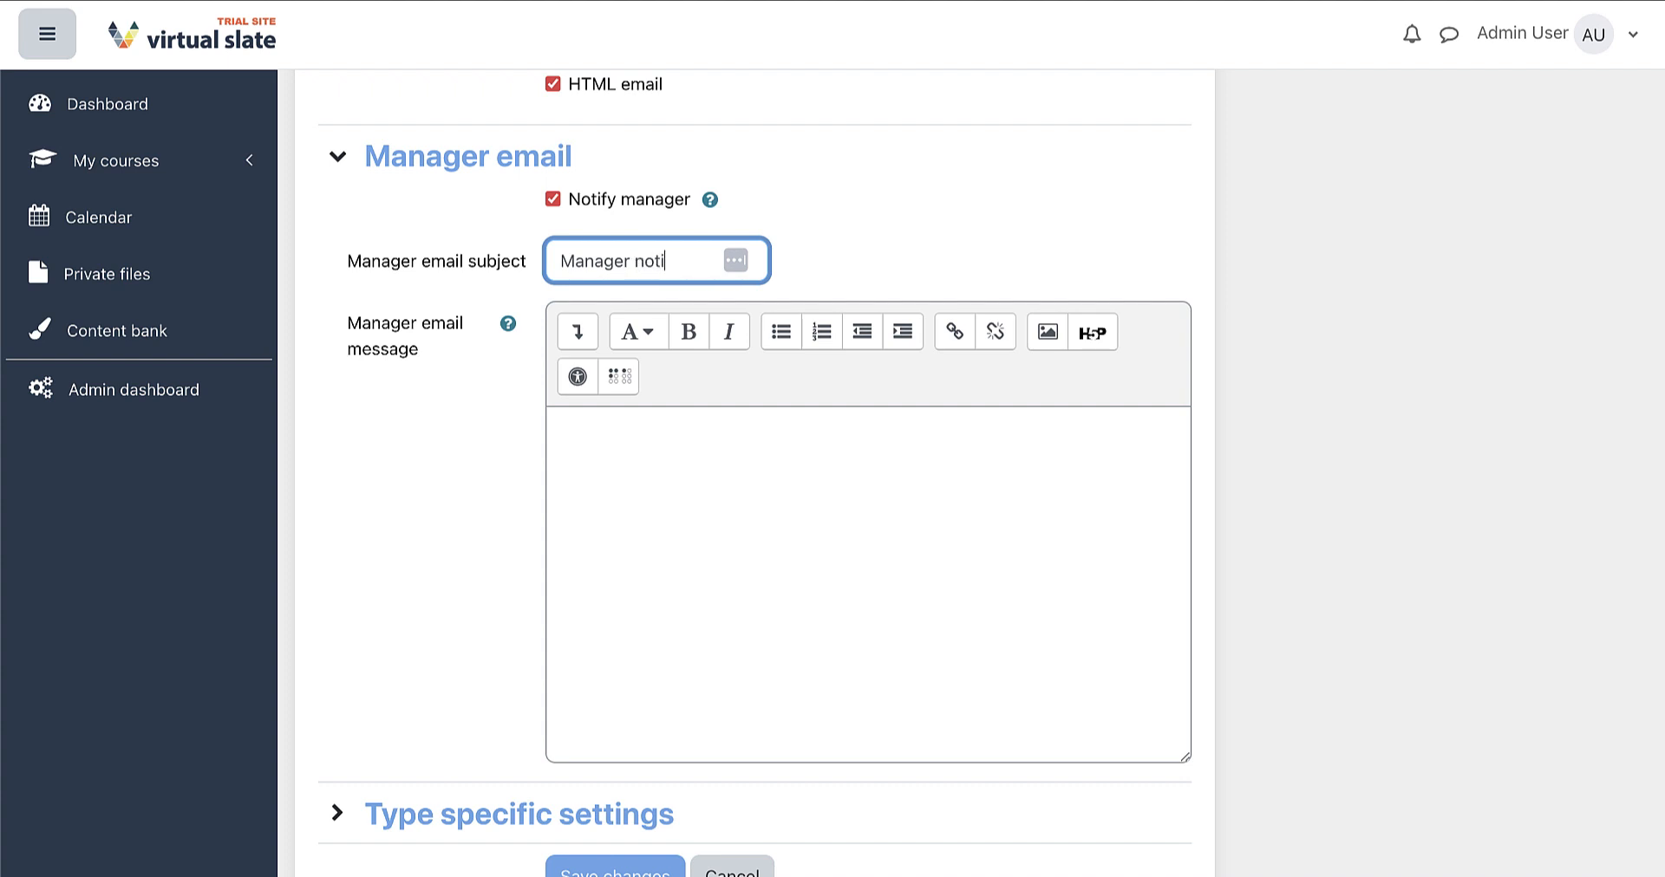
{"action": "type", "text": "tion"}
{"action": "type", "text": "the LMS"}
{"action": "type", "text": "!"}
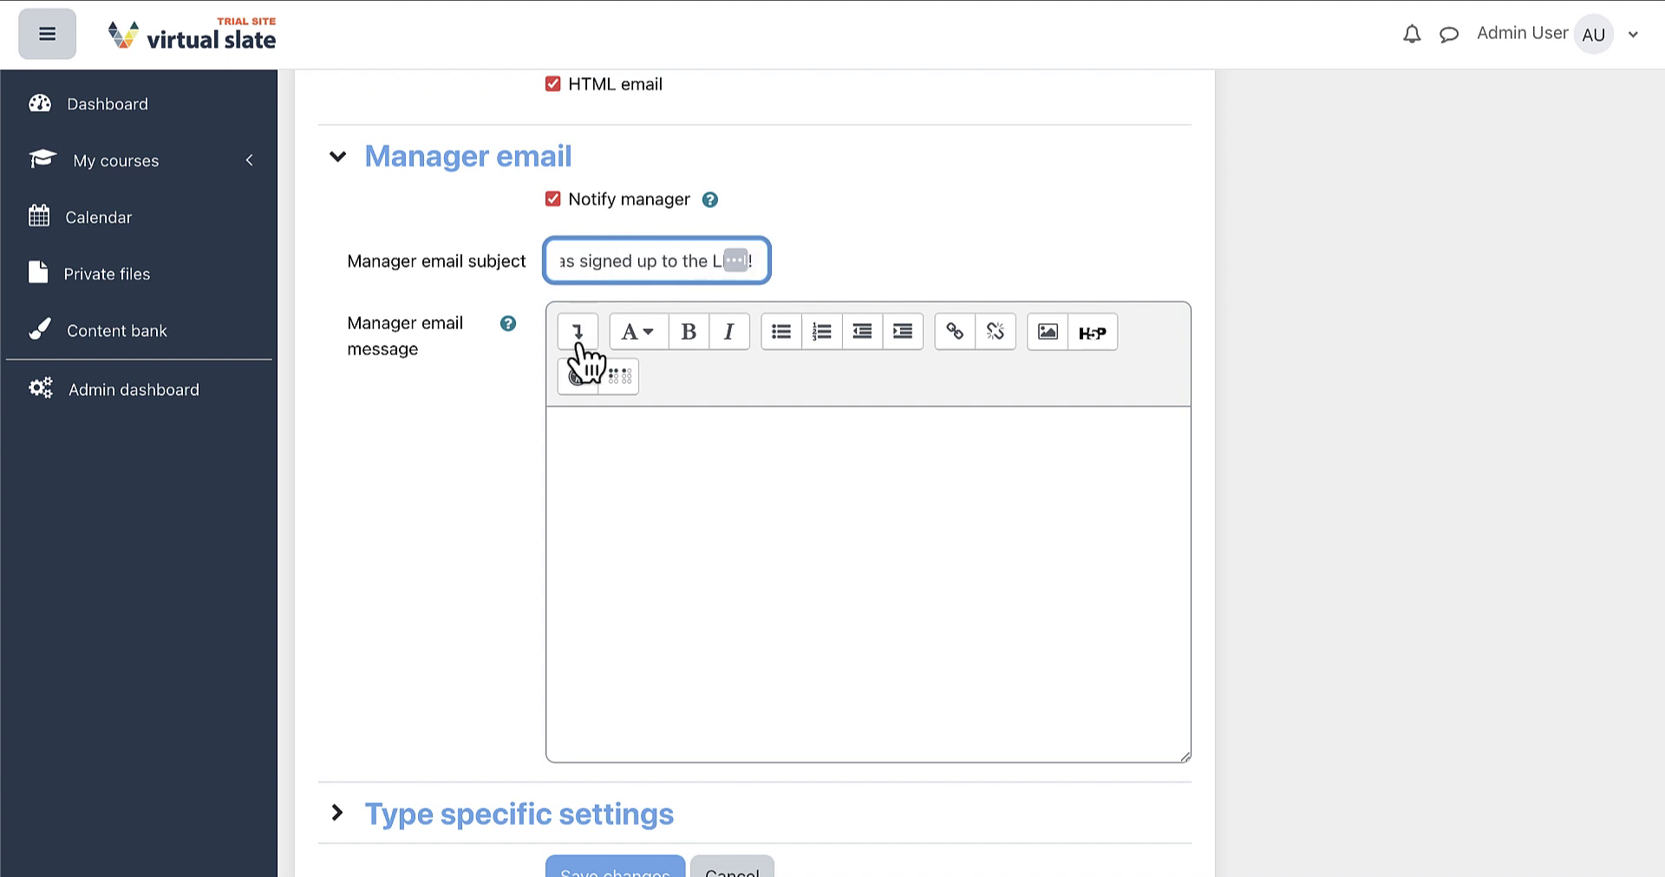
Write the manager message greeting [firstname] [lastname], listing [user_list], ending 'Have a nice day!'
{"action": "left_click", "coordinate": [692, 453]}
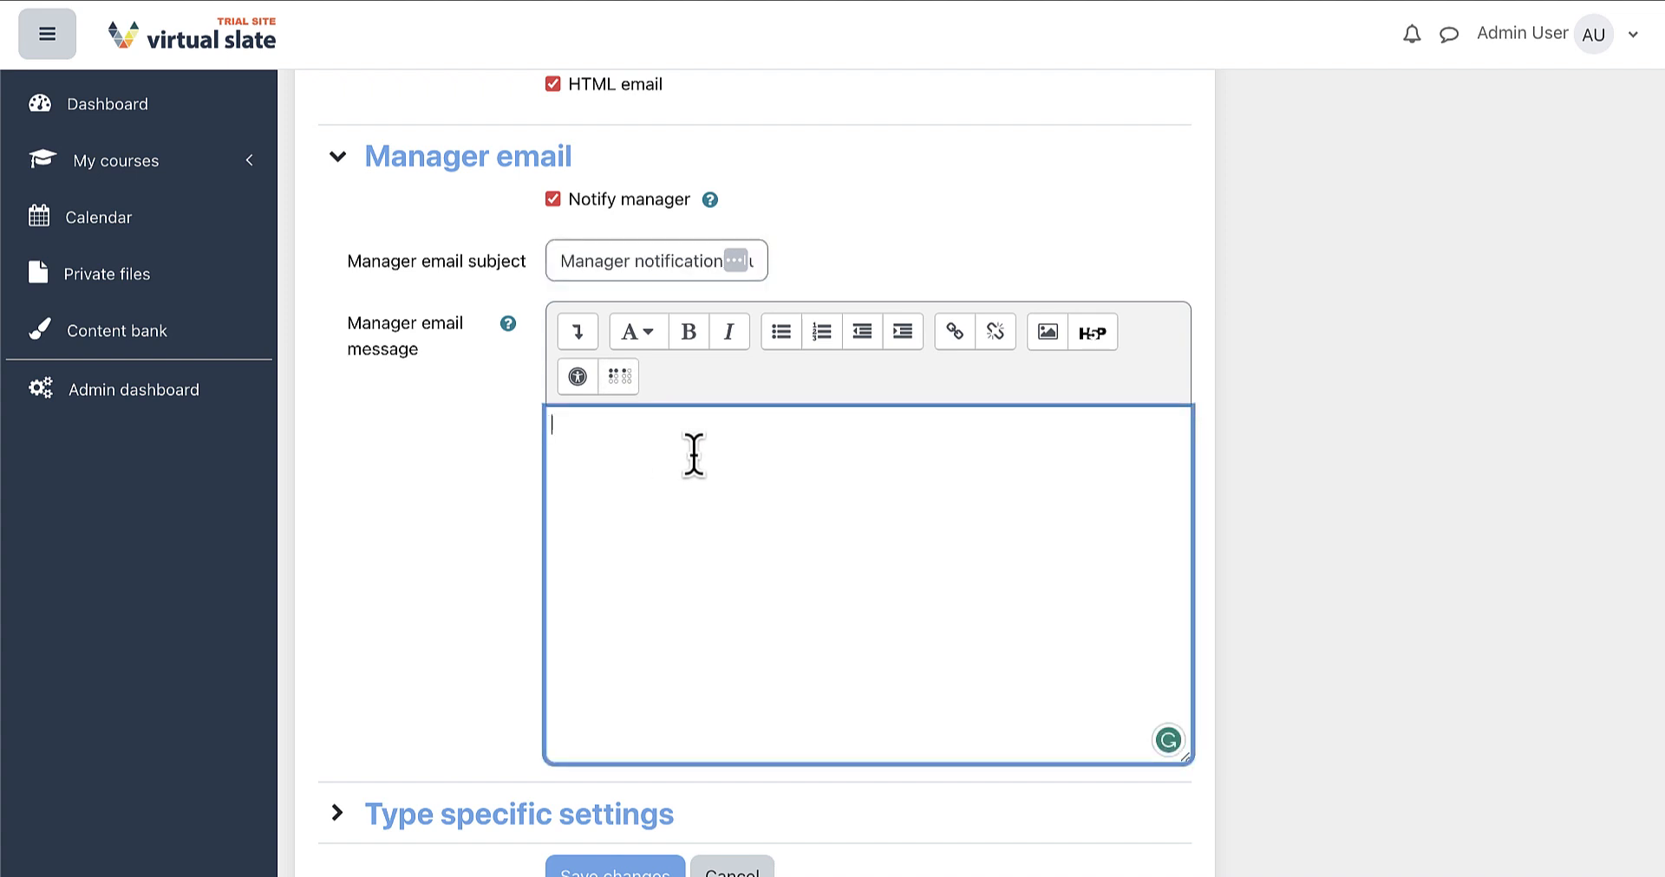
{"action": "left_click", "coordinate": [508, 326]}
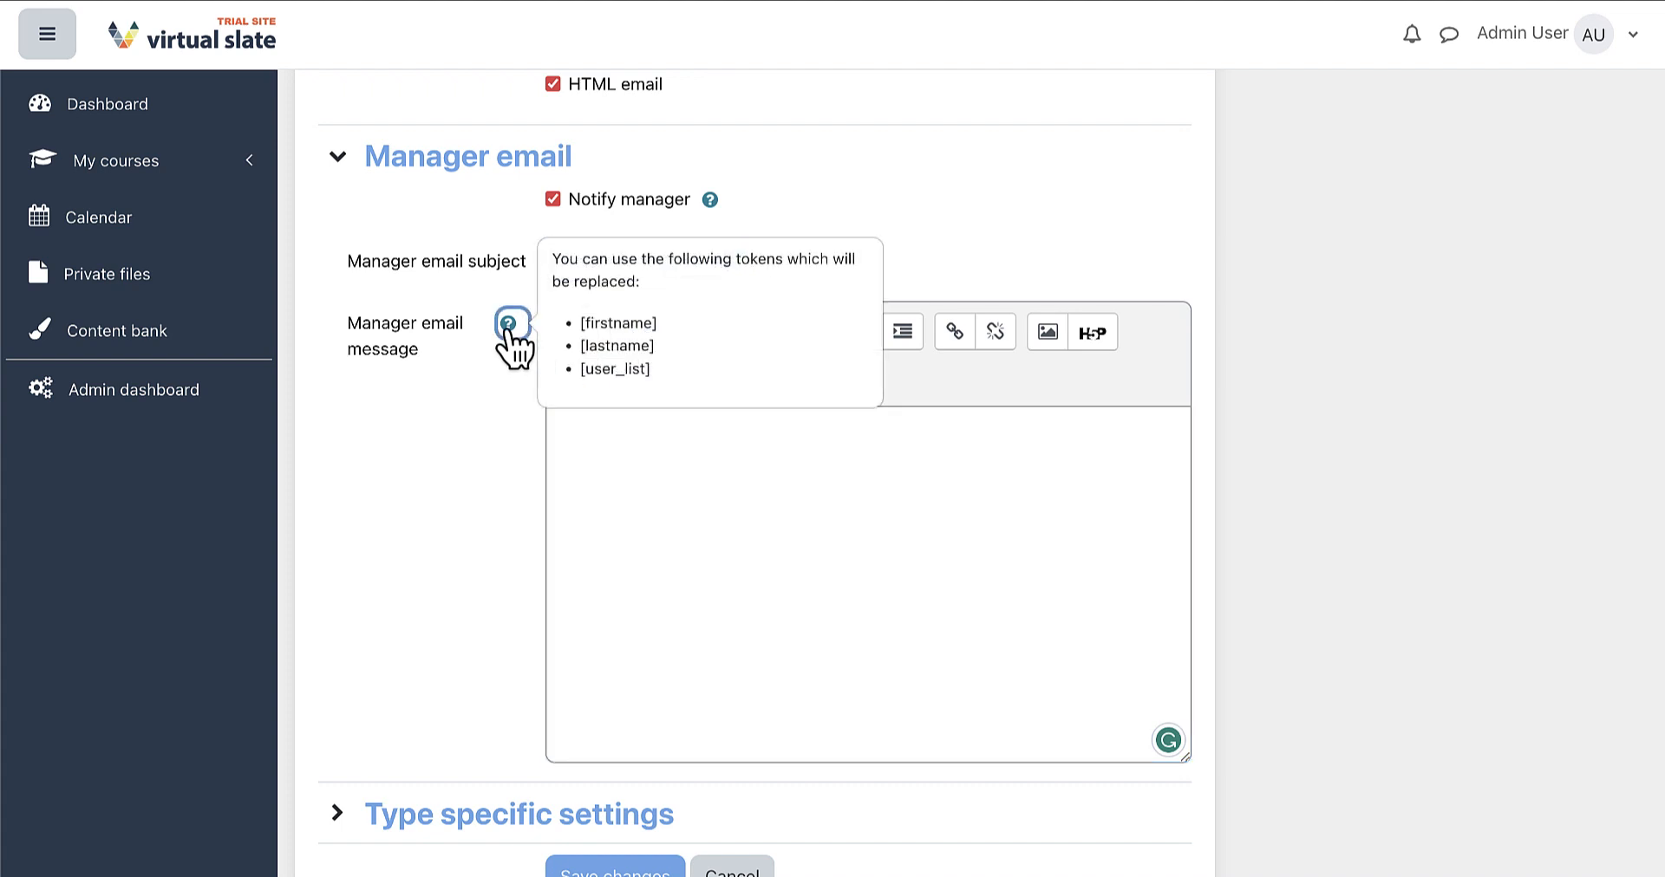
{"action": "left_click", "coordinate": [618, 438]}
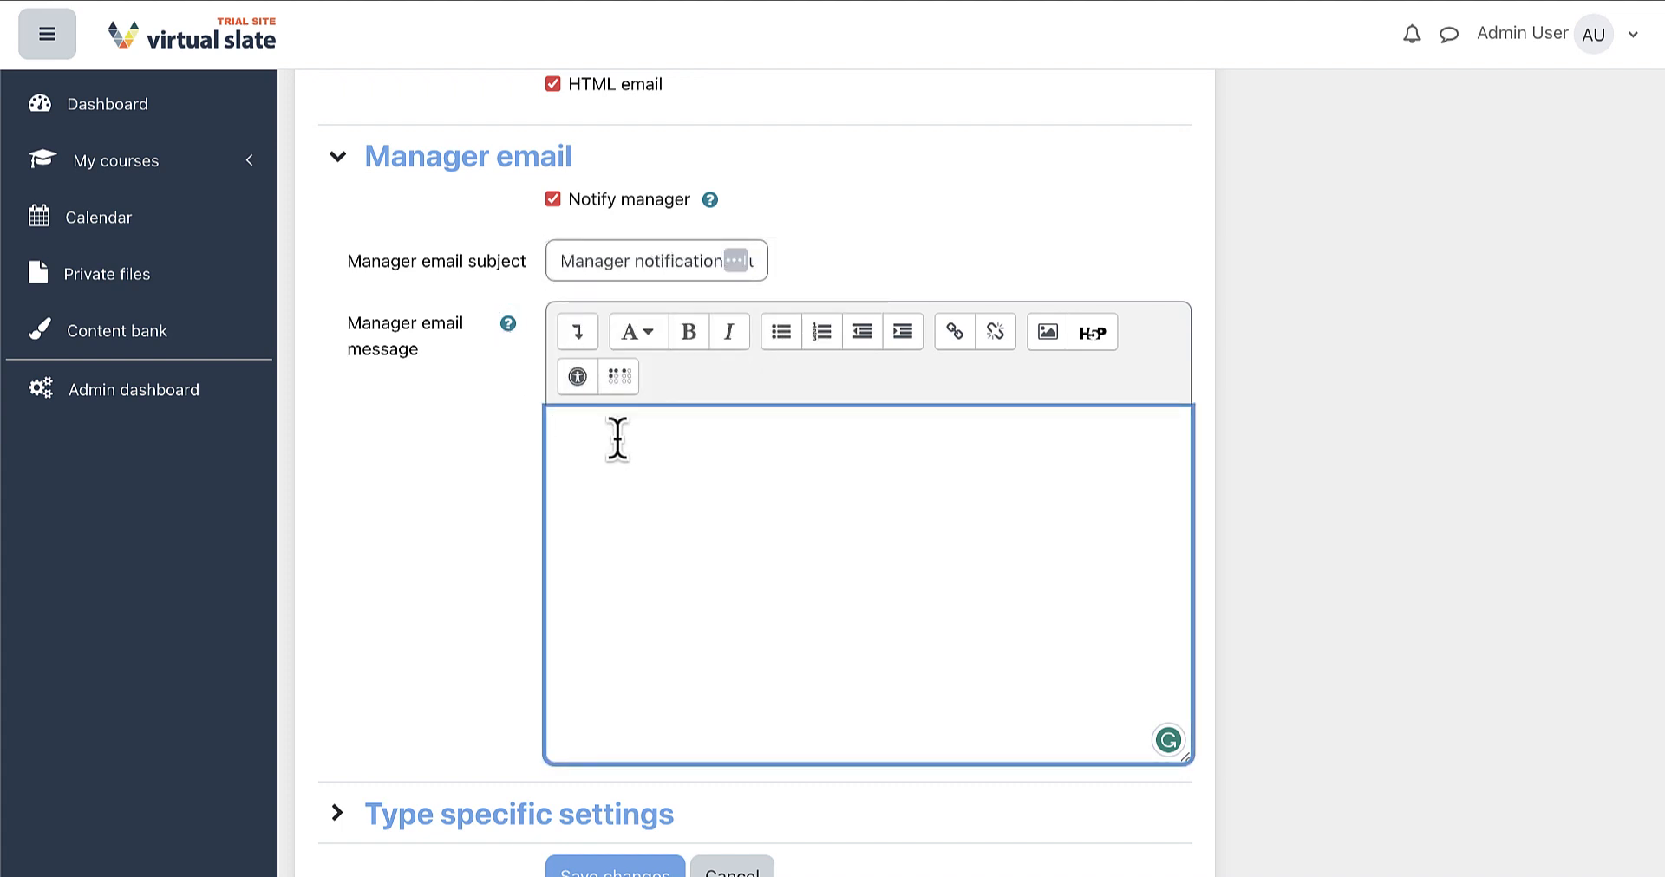
{"action": "type", "text": "Hi [firstname] [lastname],"}
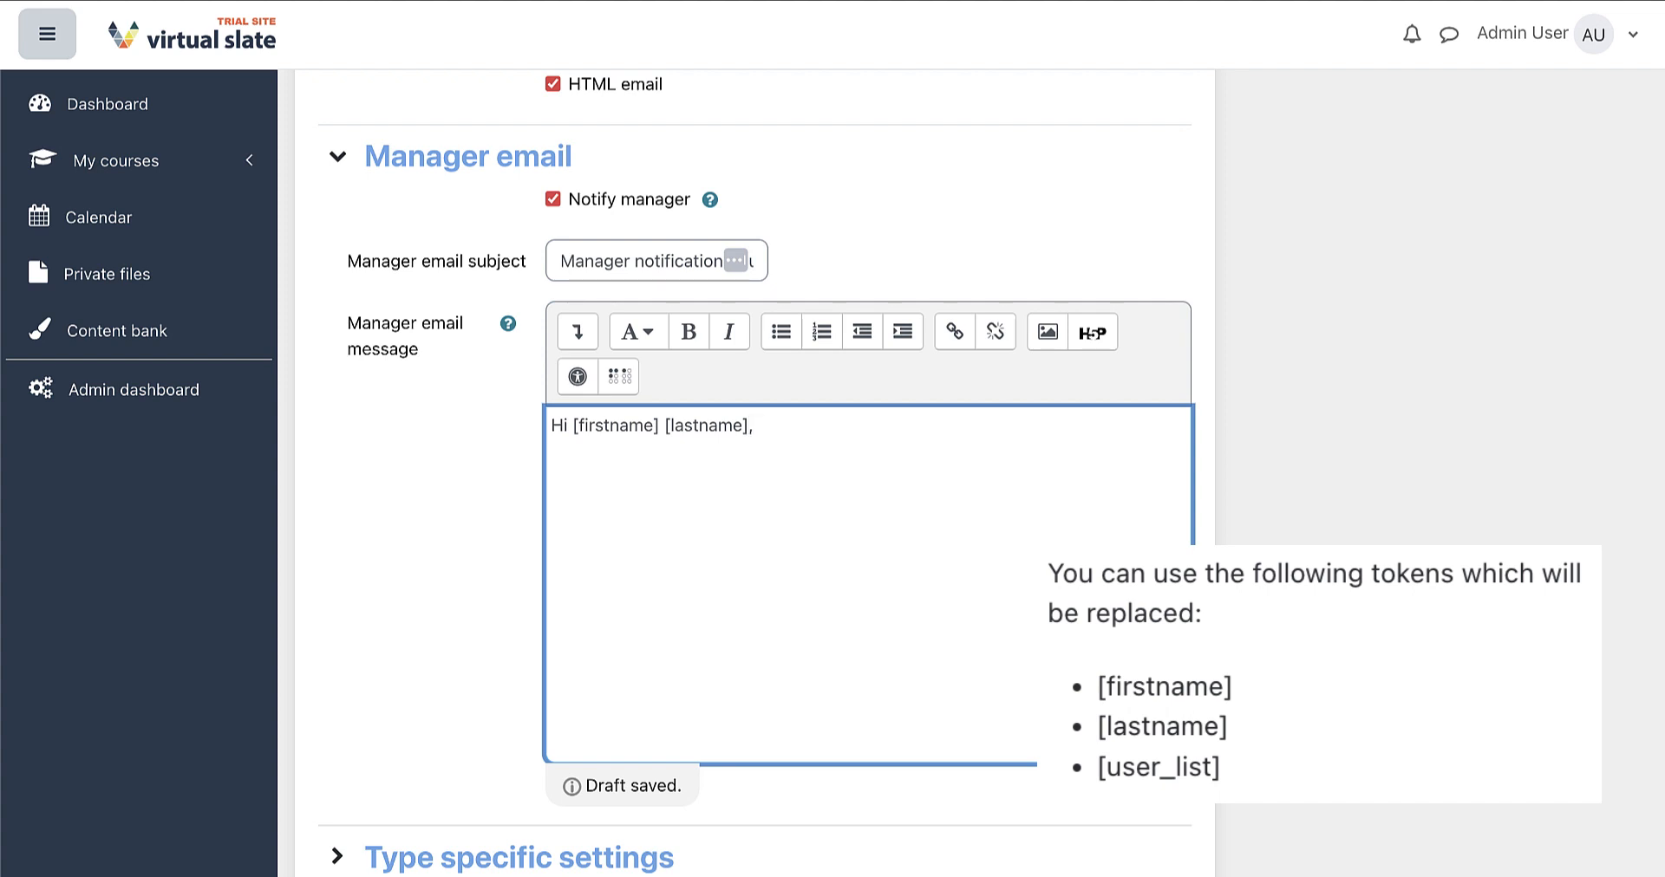
{"action": "key", "text": "Return"}
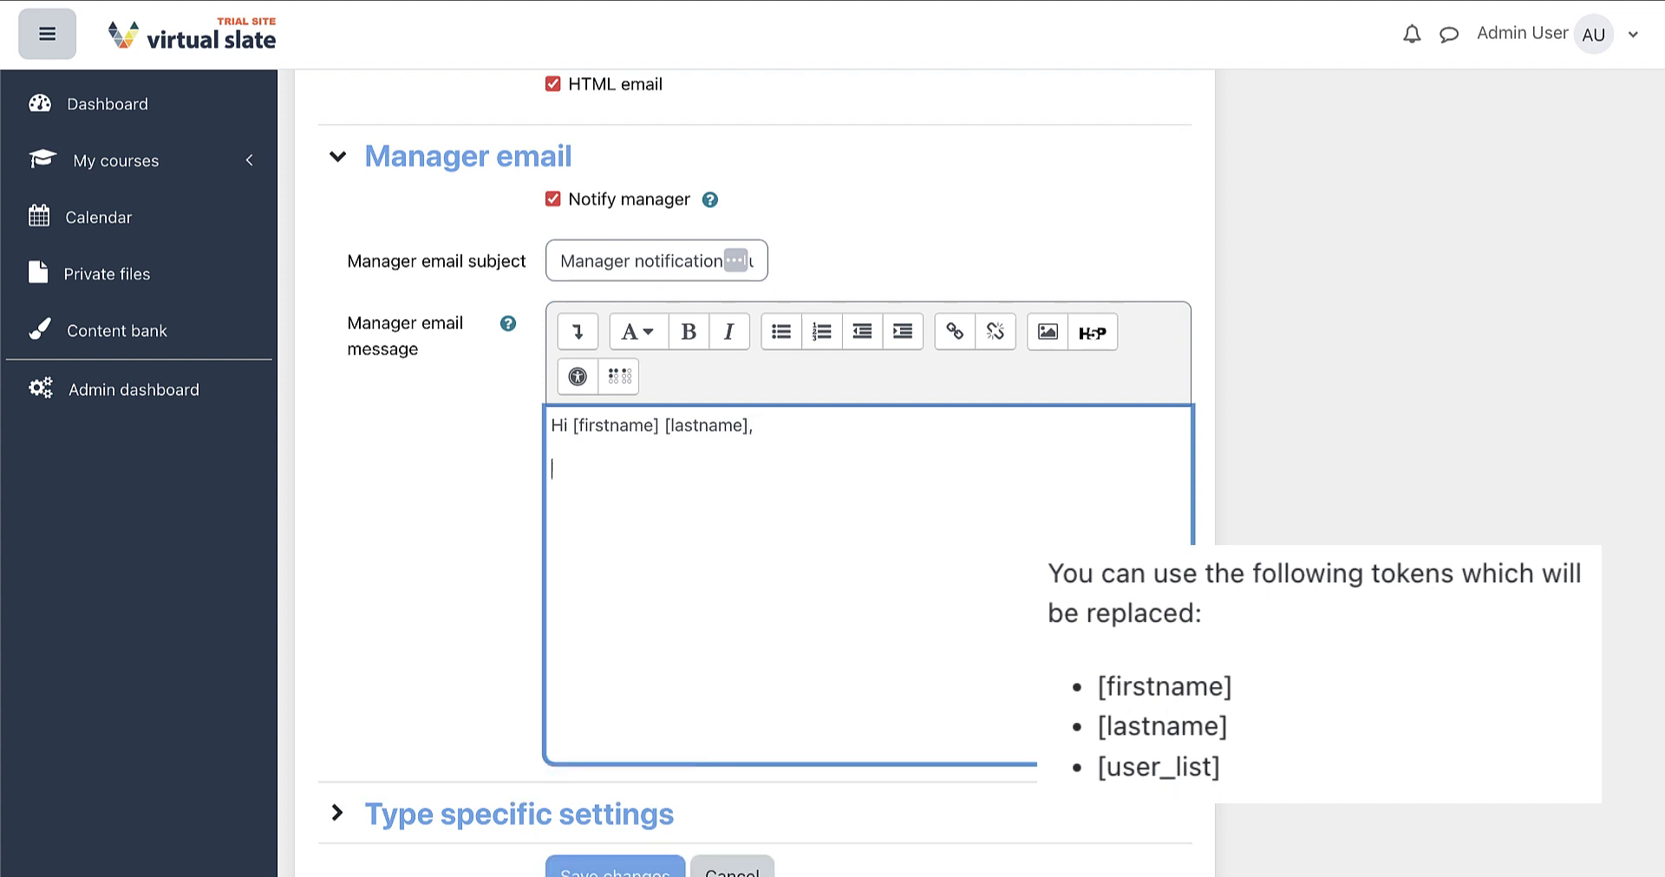
{"action": "type", "text": "The following users have sign"}
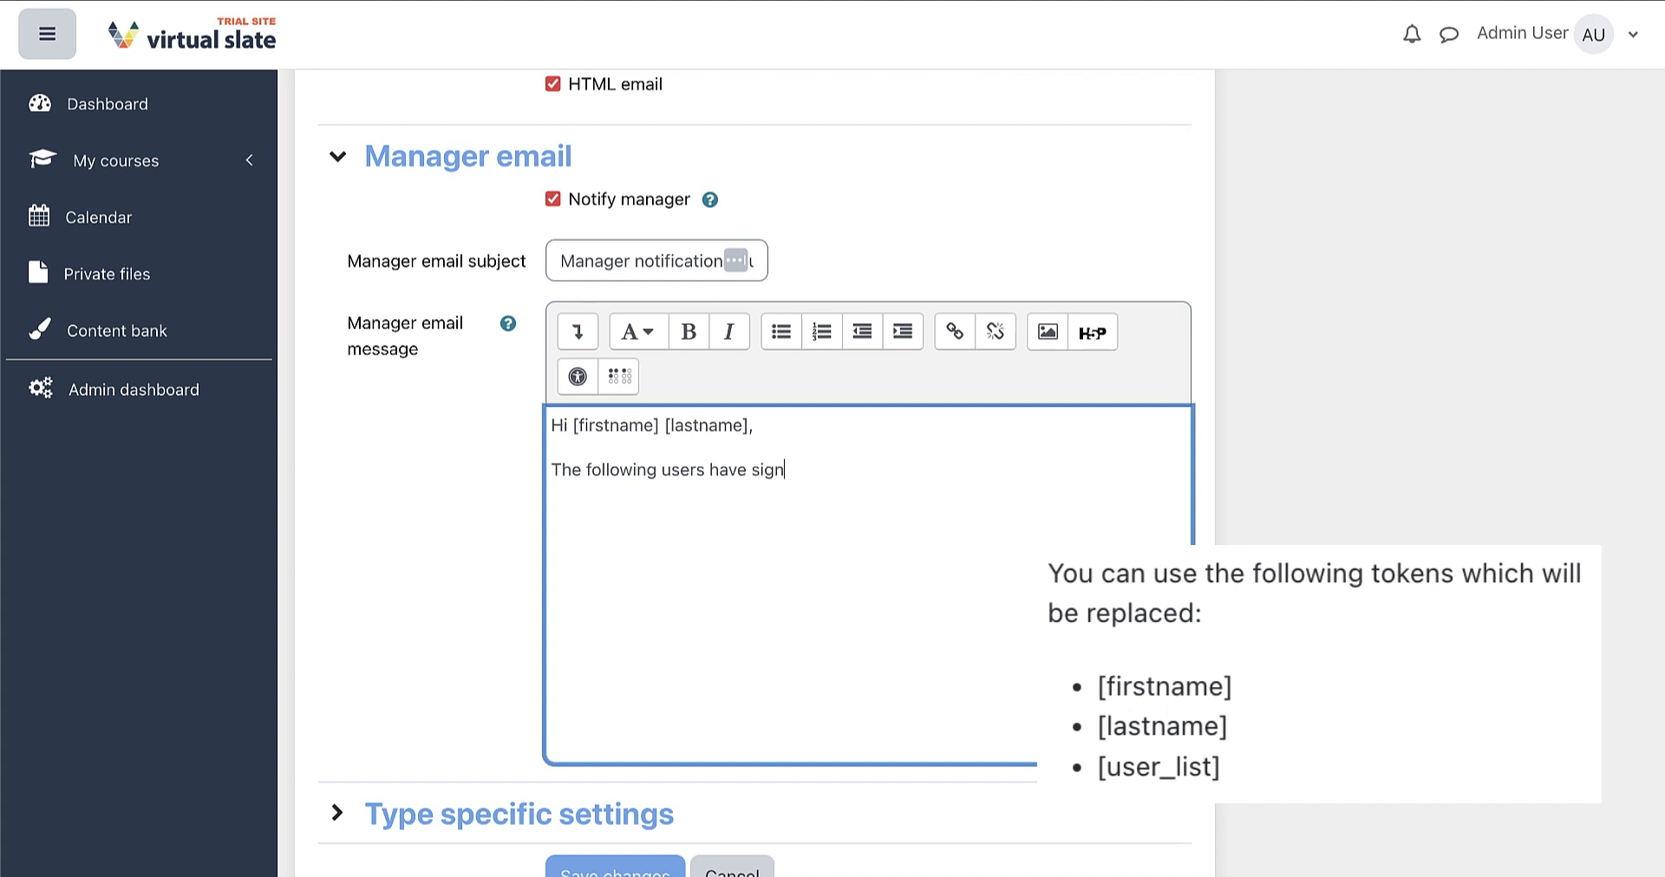
{"action": "type", "text": "ed up for the LMS"}
{"action": "type", "text": "! "}
{"action": "type", "text": "[user"}
{"action": "type", "text": "_list"}
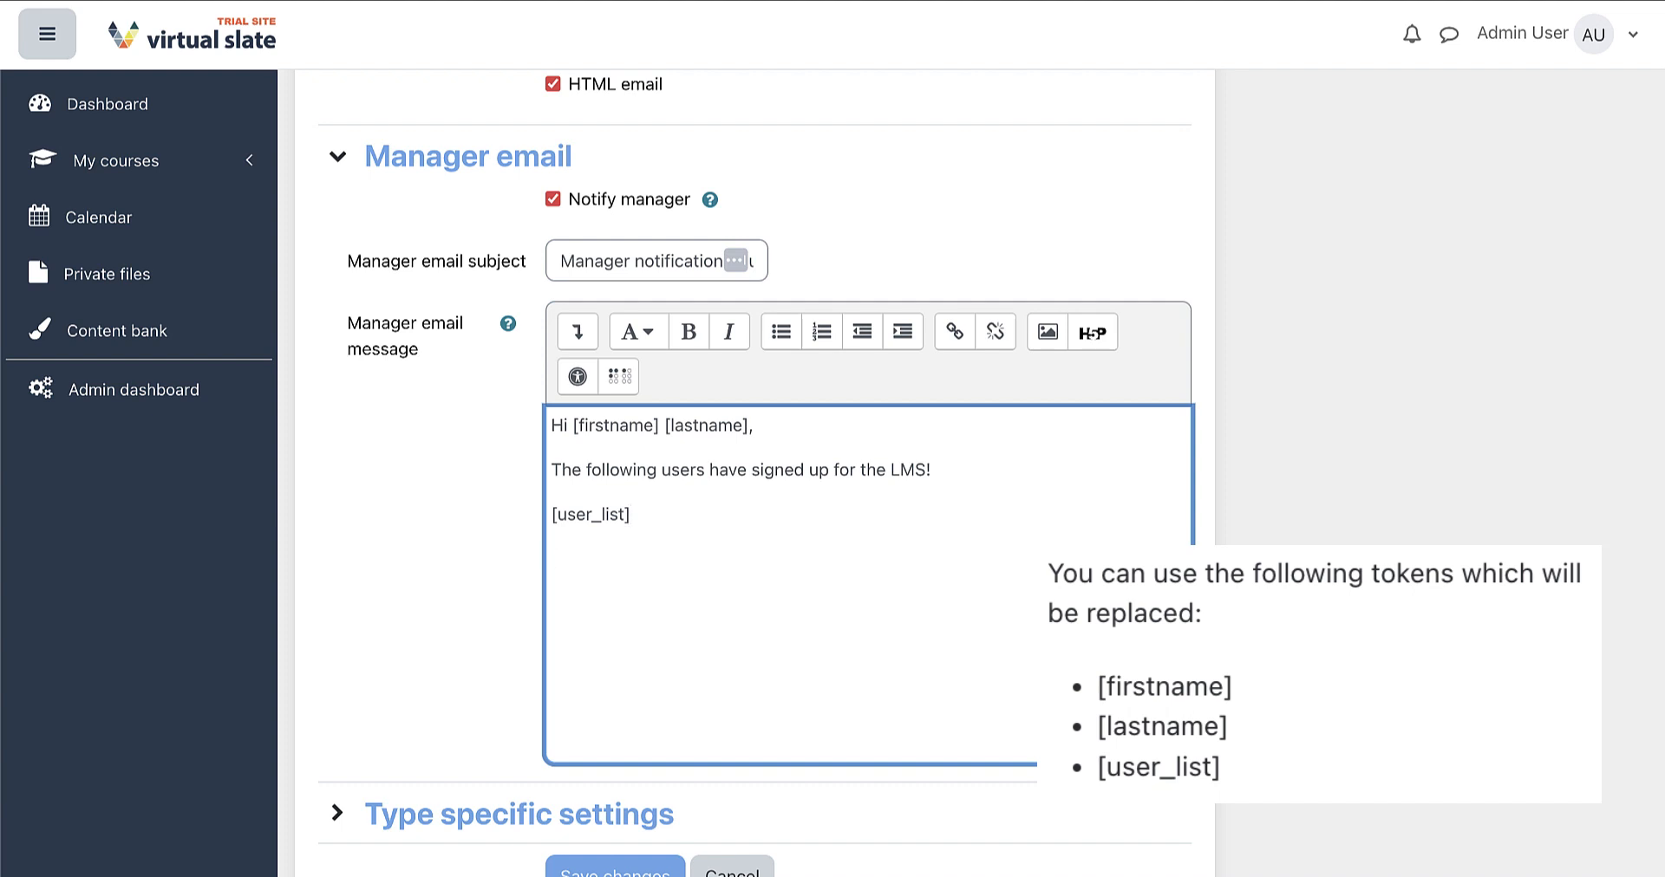
{"action": "type", "text": "Have a nice day!"}
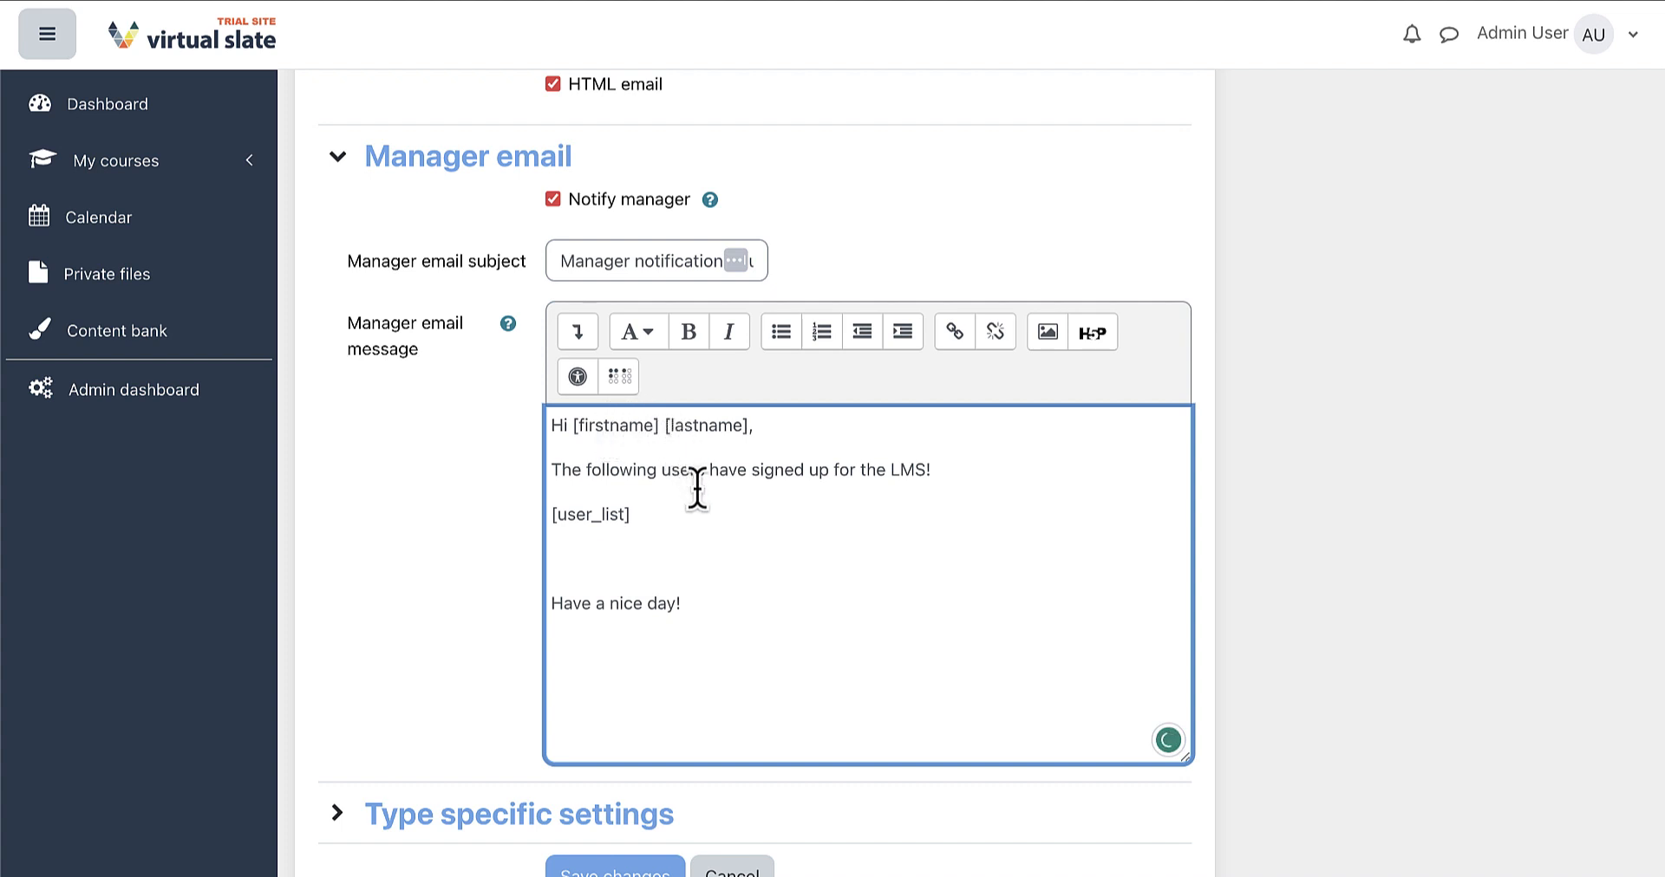
{"action": "scroll", "coordinate": [398, 528], "scroll_direction": "down", "scroll_amount": 2}
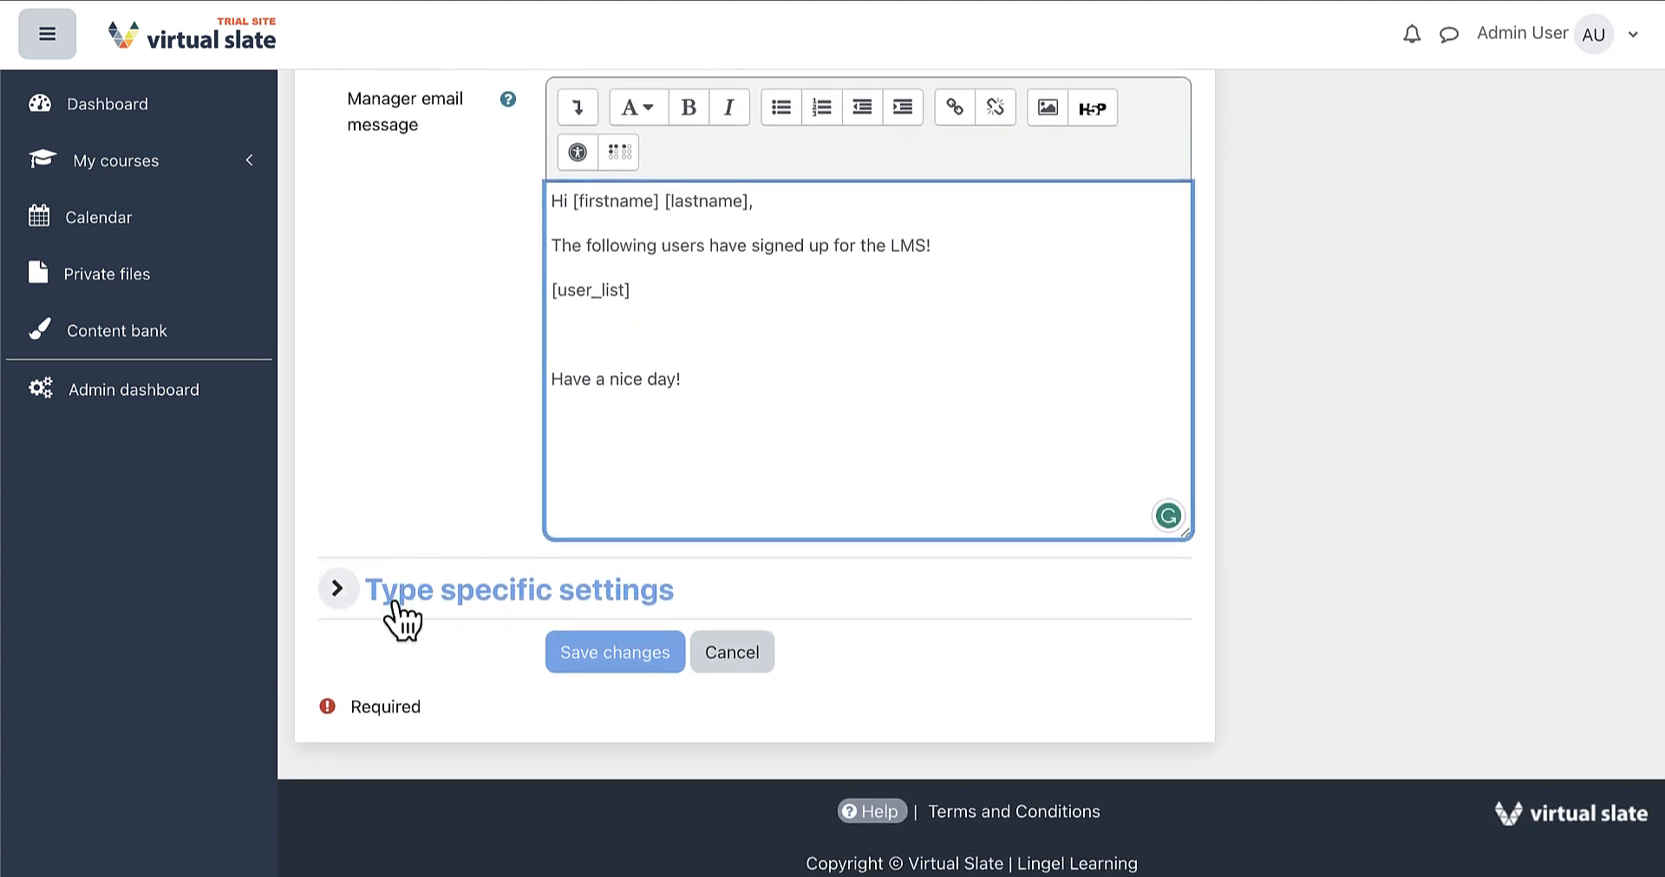
Target the welcome notification at Cohort A and Cohort B in Type specific settings, then save
{"action": "left_click", "coordinate": [399, 619]}
{"action": "scroll", "coordinate": [397, 617], "scroll_direction": "down", "scroll_amount": 2}
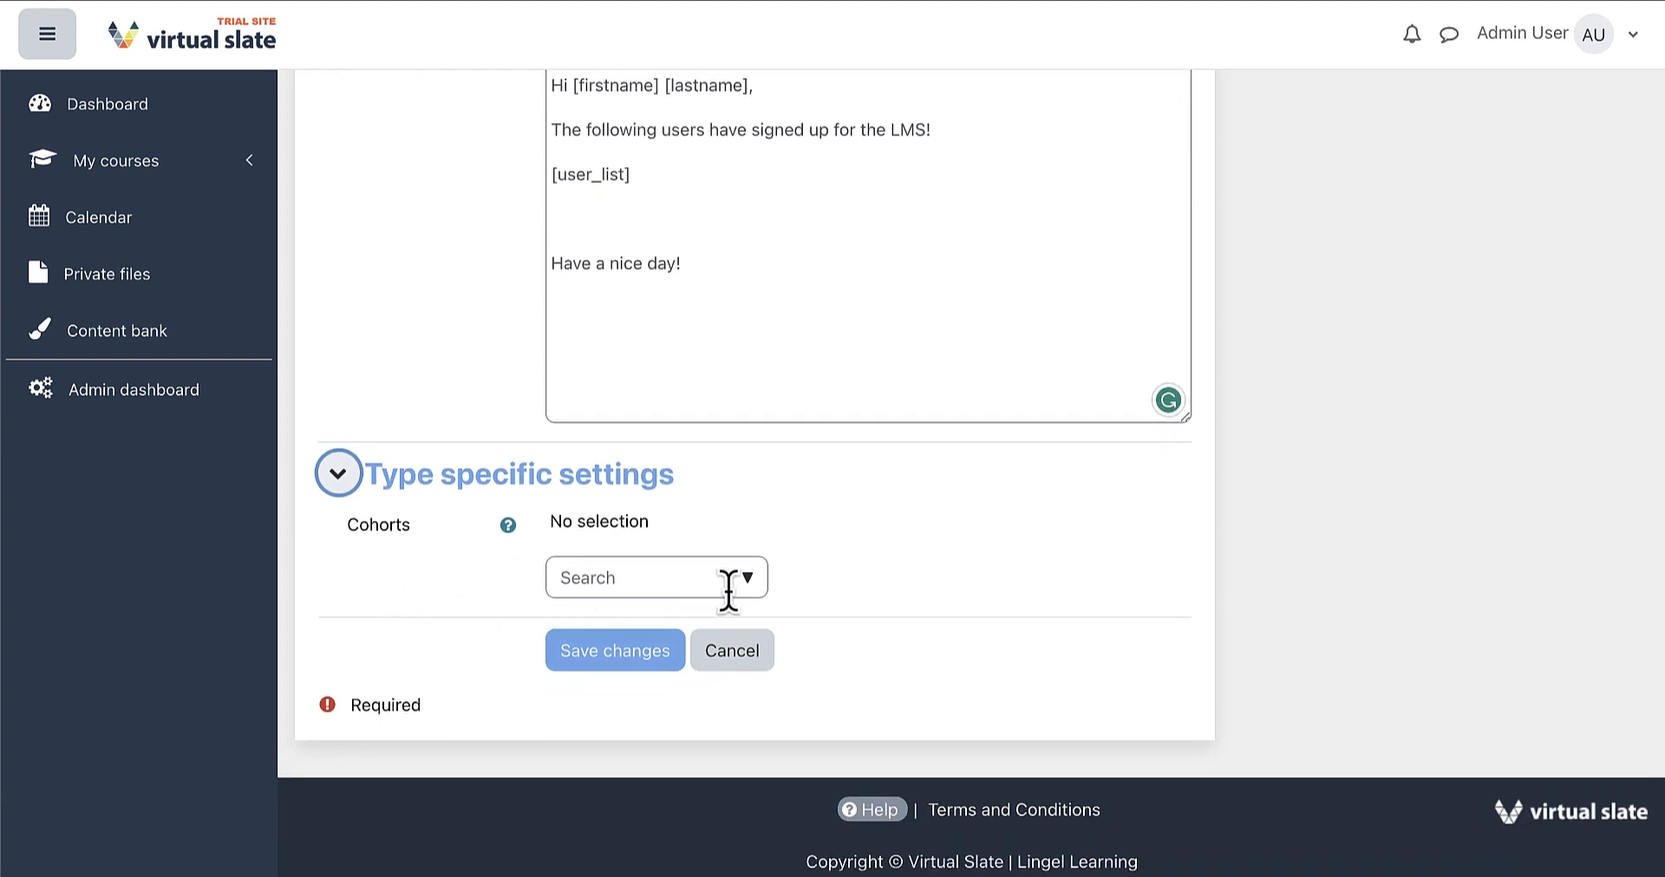
{"action": "left_click", "coordinate": [755, 585]}
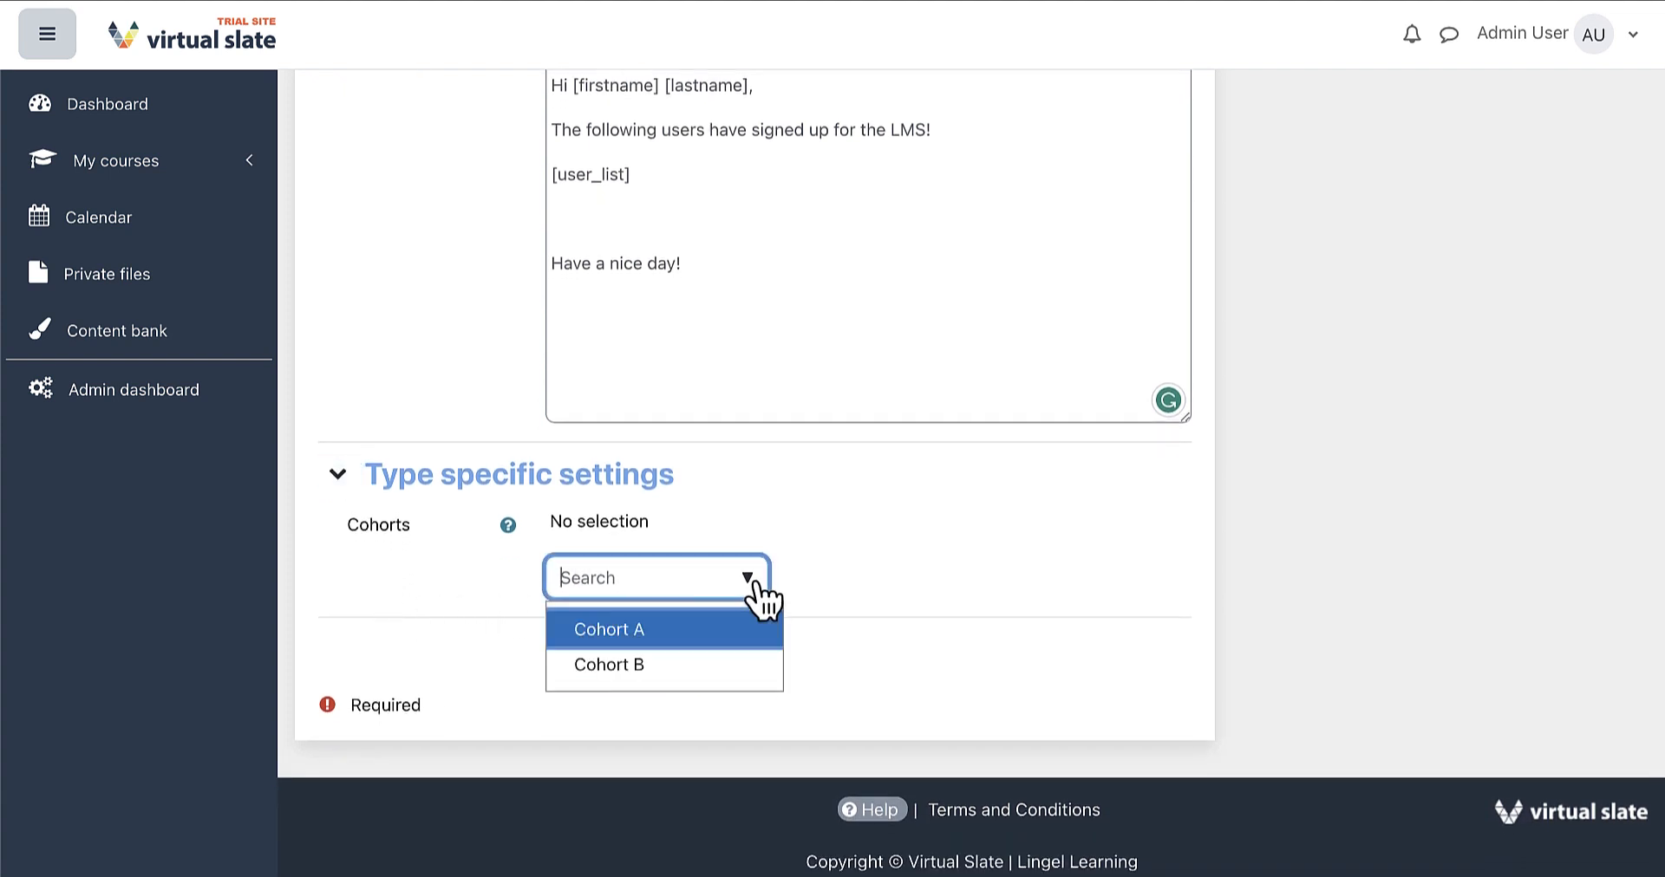
{"action": "left_click", "coordinate": [693, 641]}
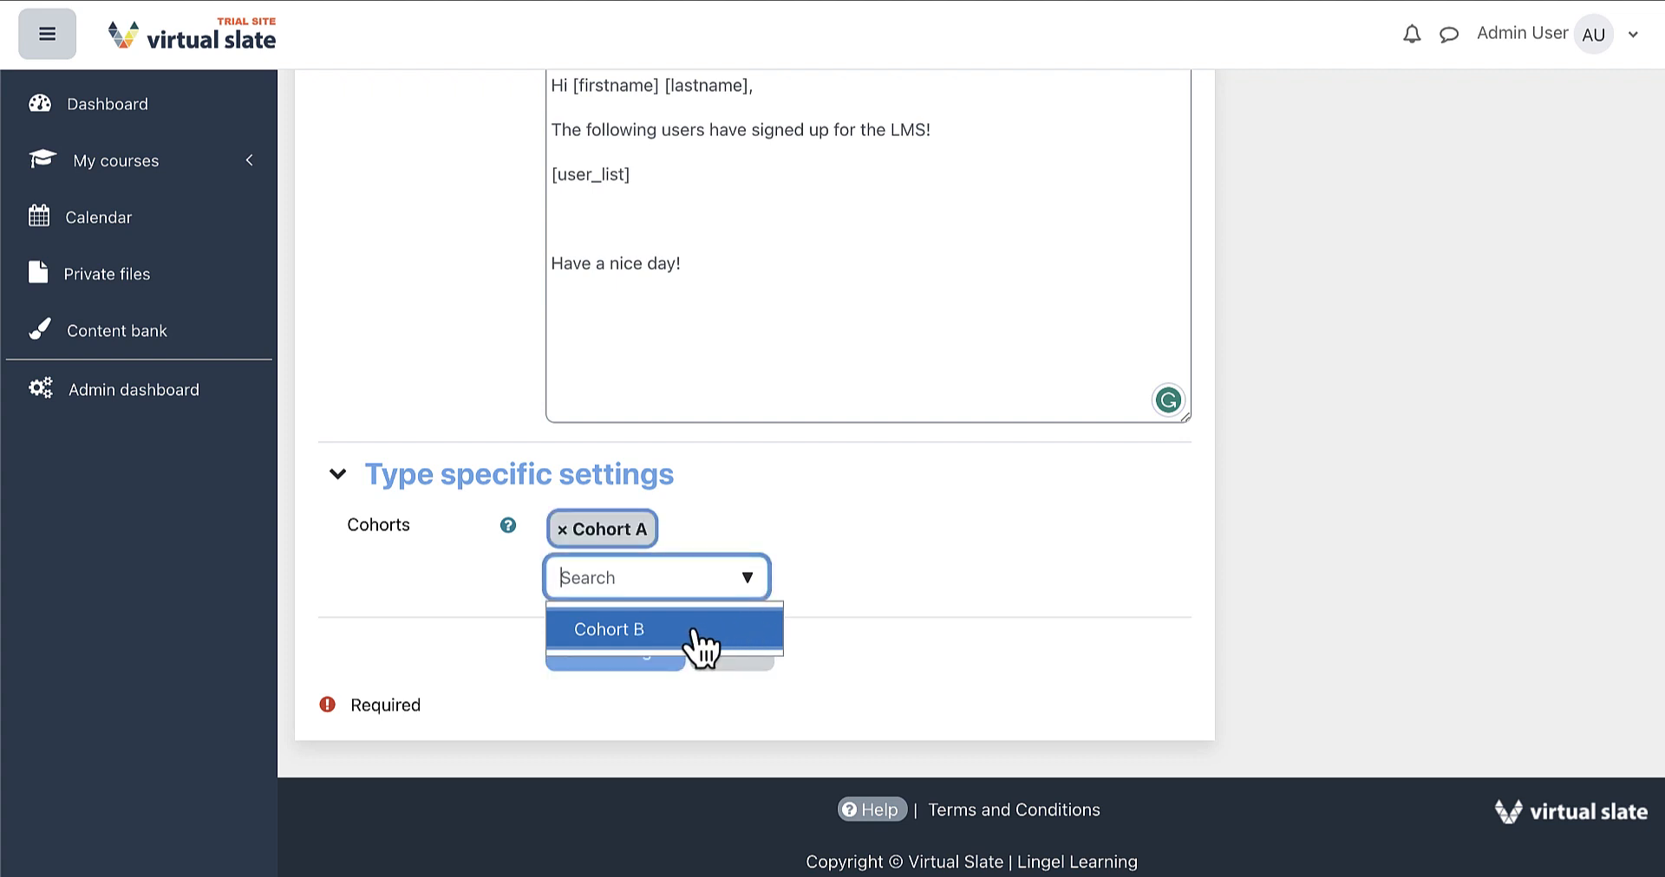
{"action": "left_click", "coordinate": [699, 642]}
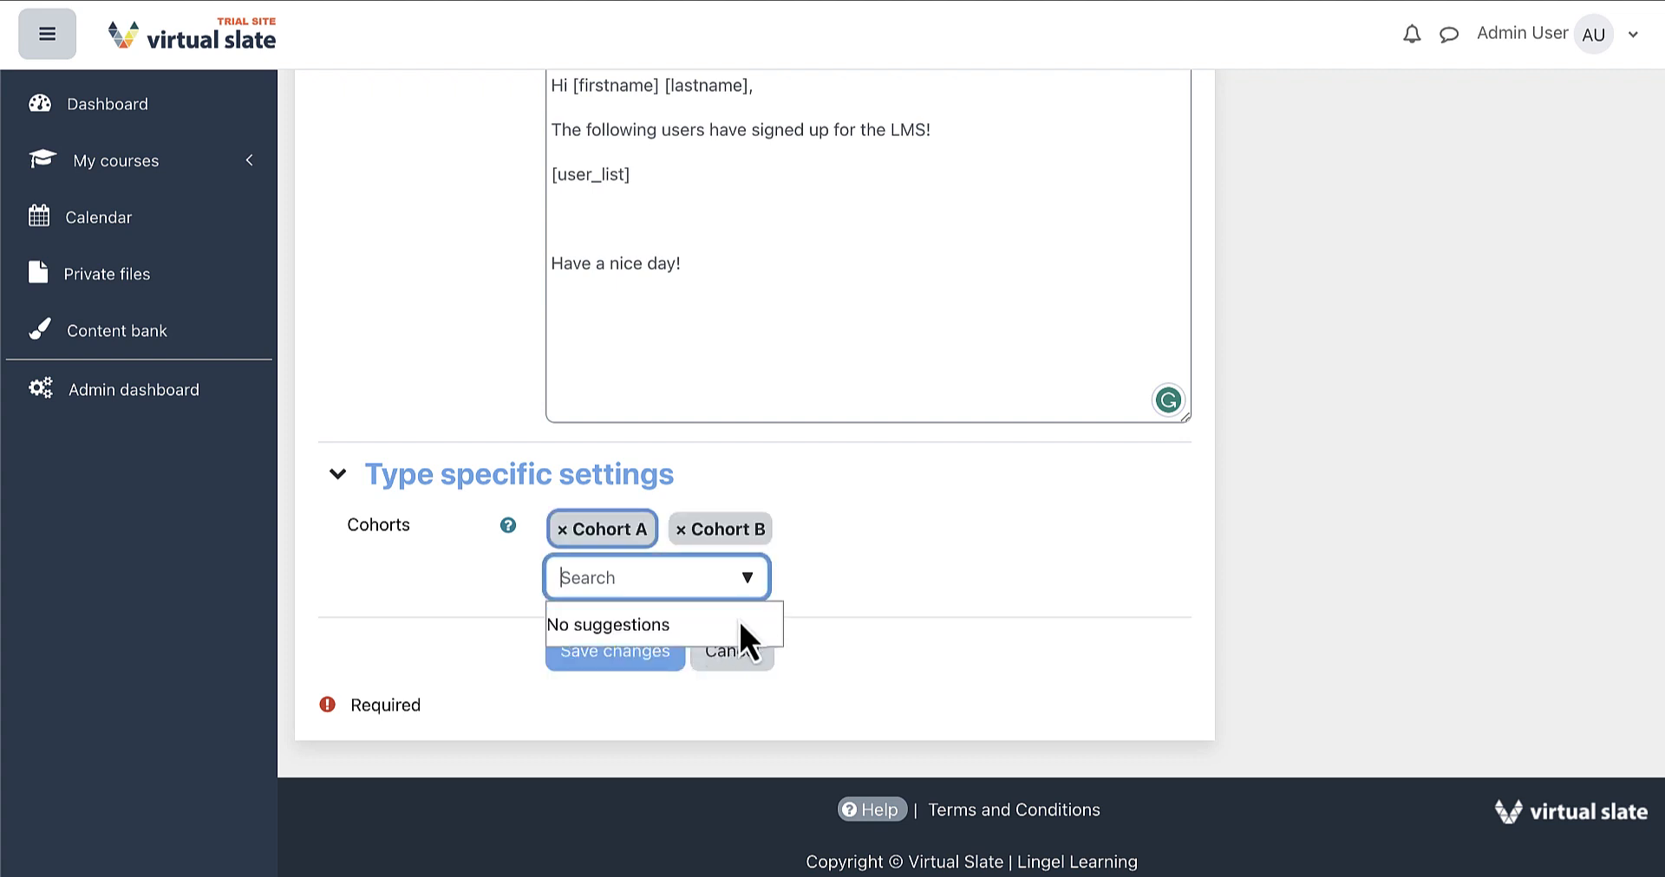
{"action": "left_click", "coordinate": [818, 585]}
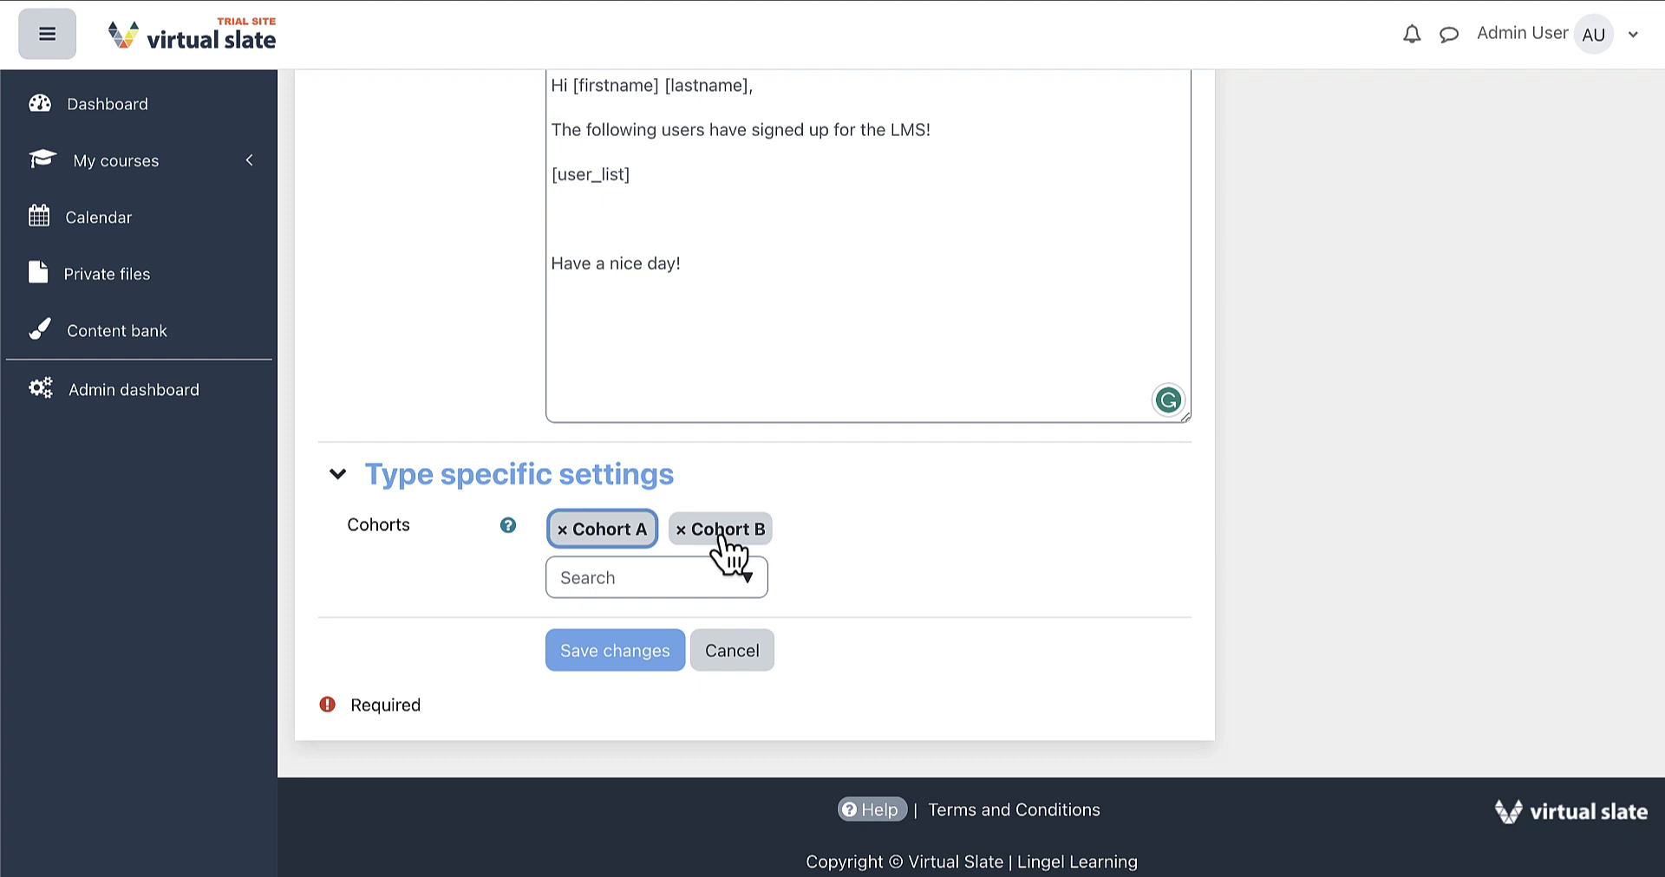
{"action": "left_click", "coordinate": [639, 663]}
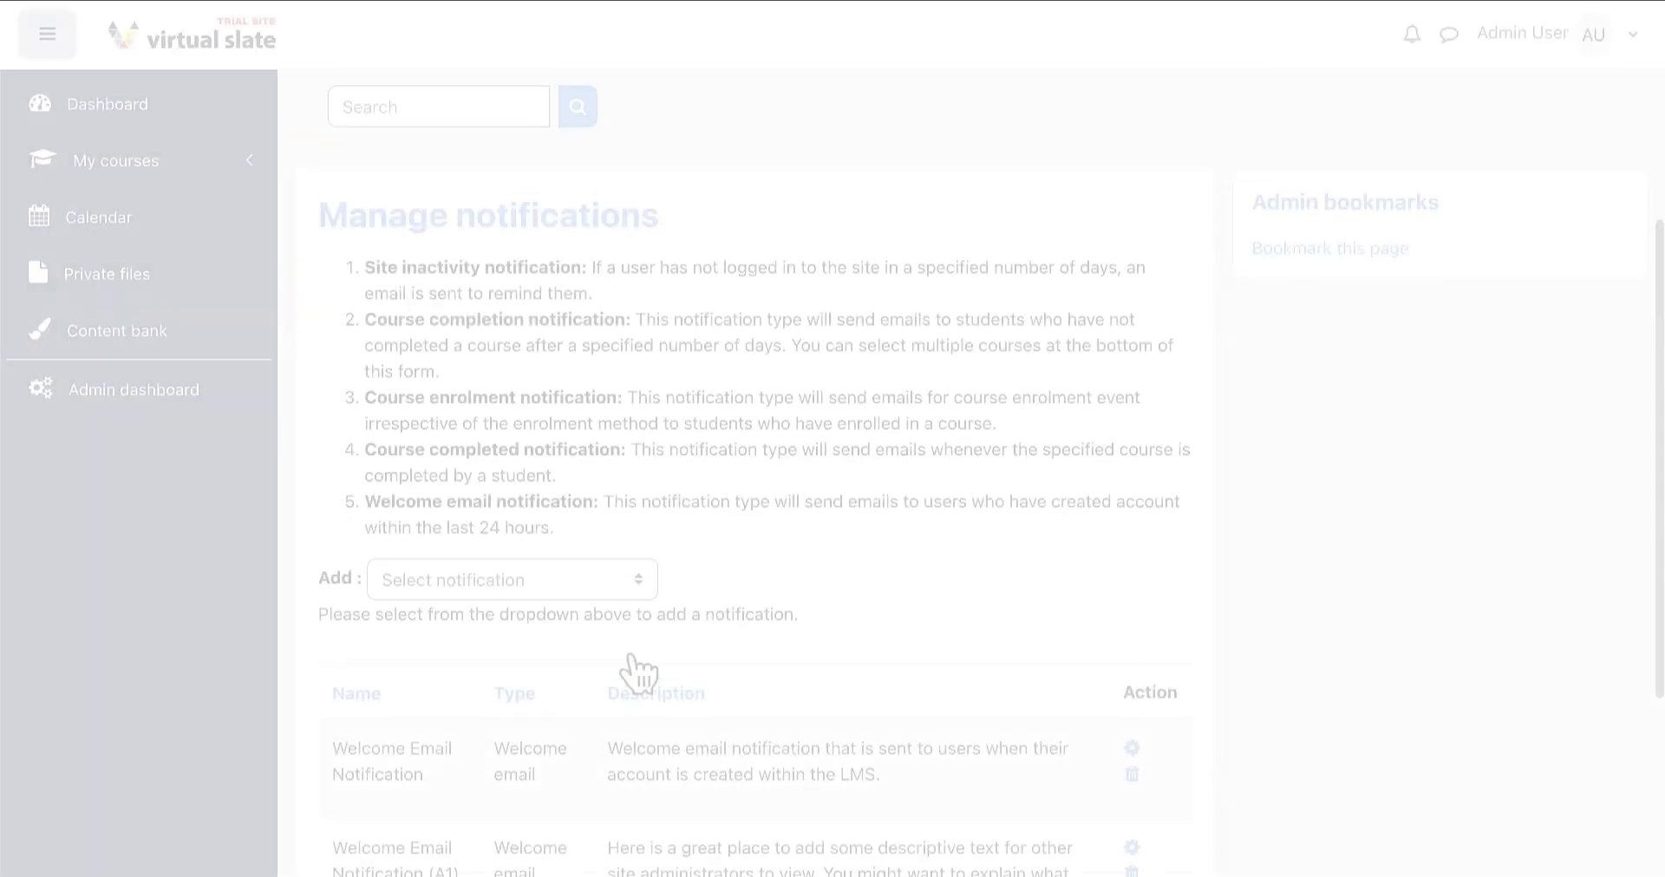
Delete the original Welcome Email Notification, keeping only the '(A1)' entry
{"action": "scroll", "coordinate": [637, 672], "scroll_direction": "down", "scroll_amount": 3}
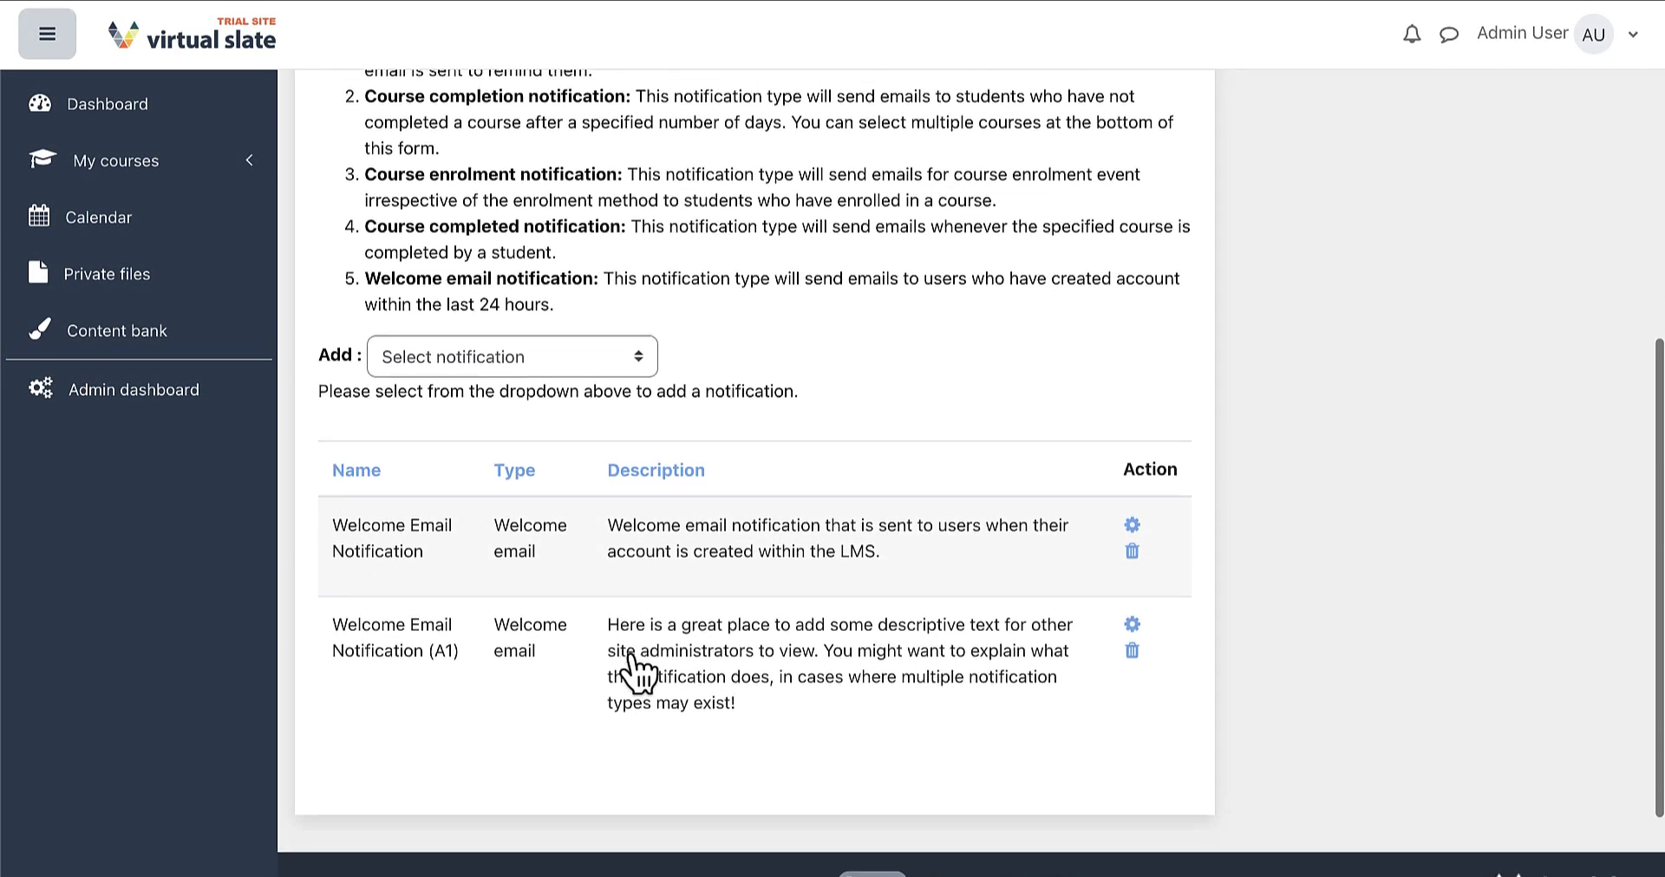
{"action": "scroll", "coordinate": [637, 672], "scroll_direction": "down", "scroll_amount": 1}
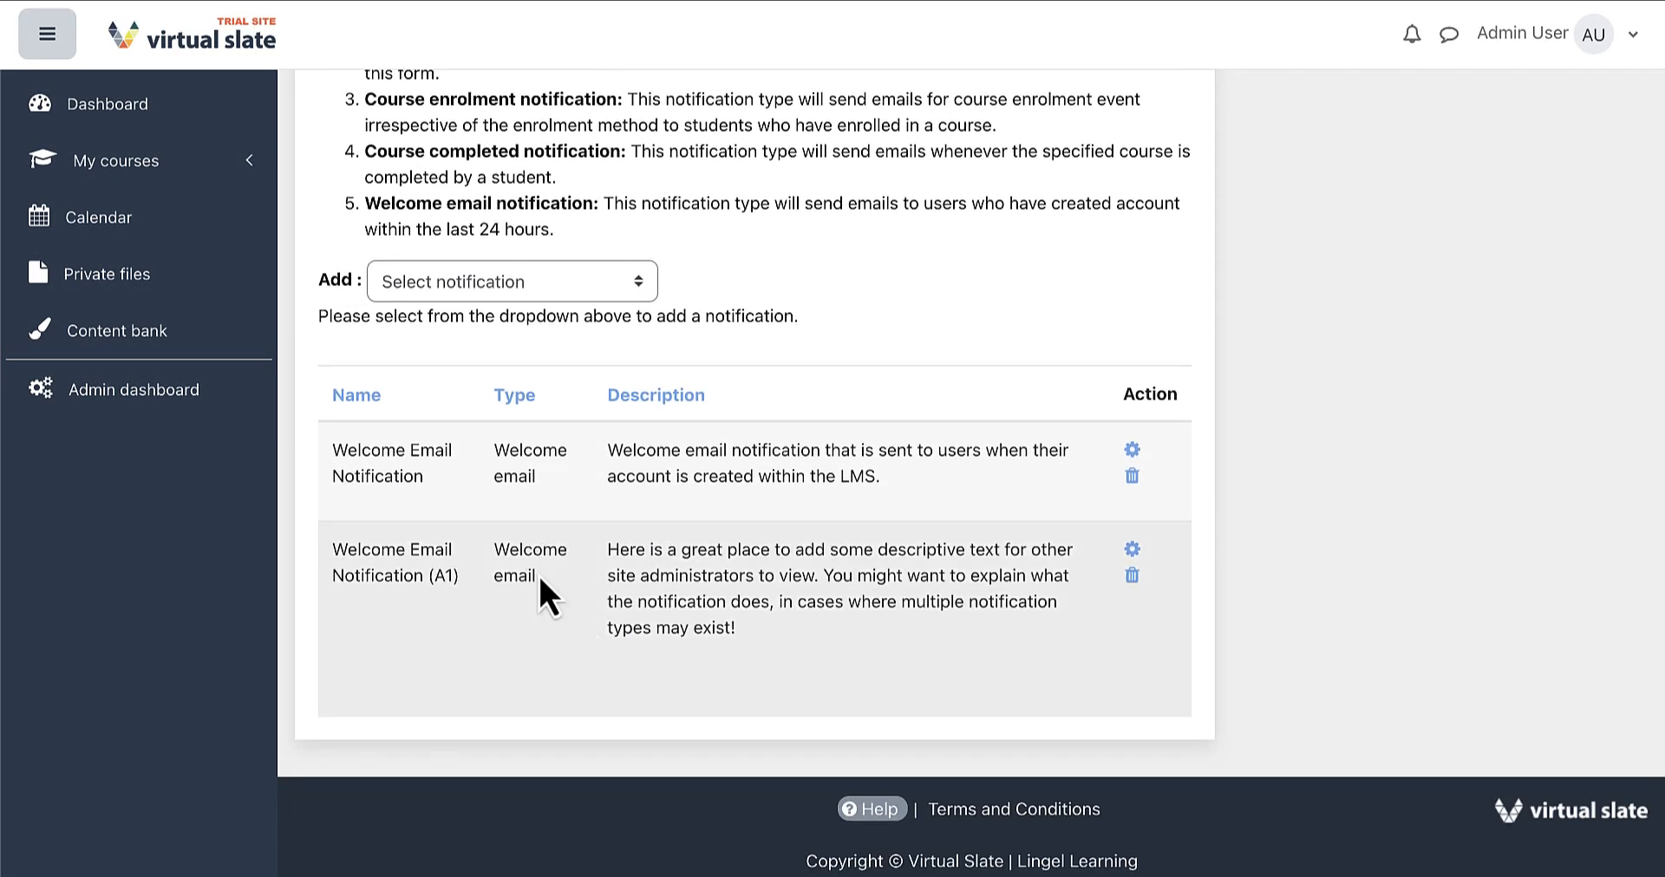
{"action": "left_click_drag", "start_coordinate": [536, 576], "coordinate": [499, 544]}
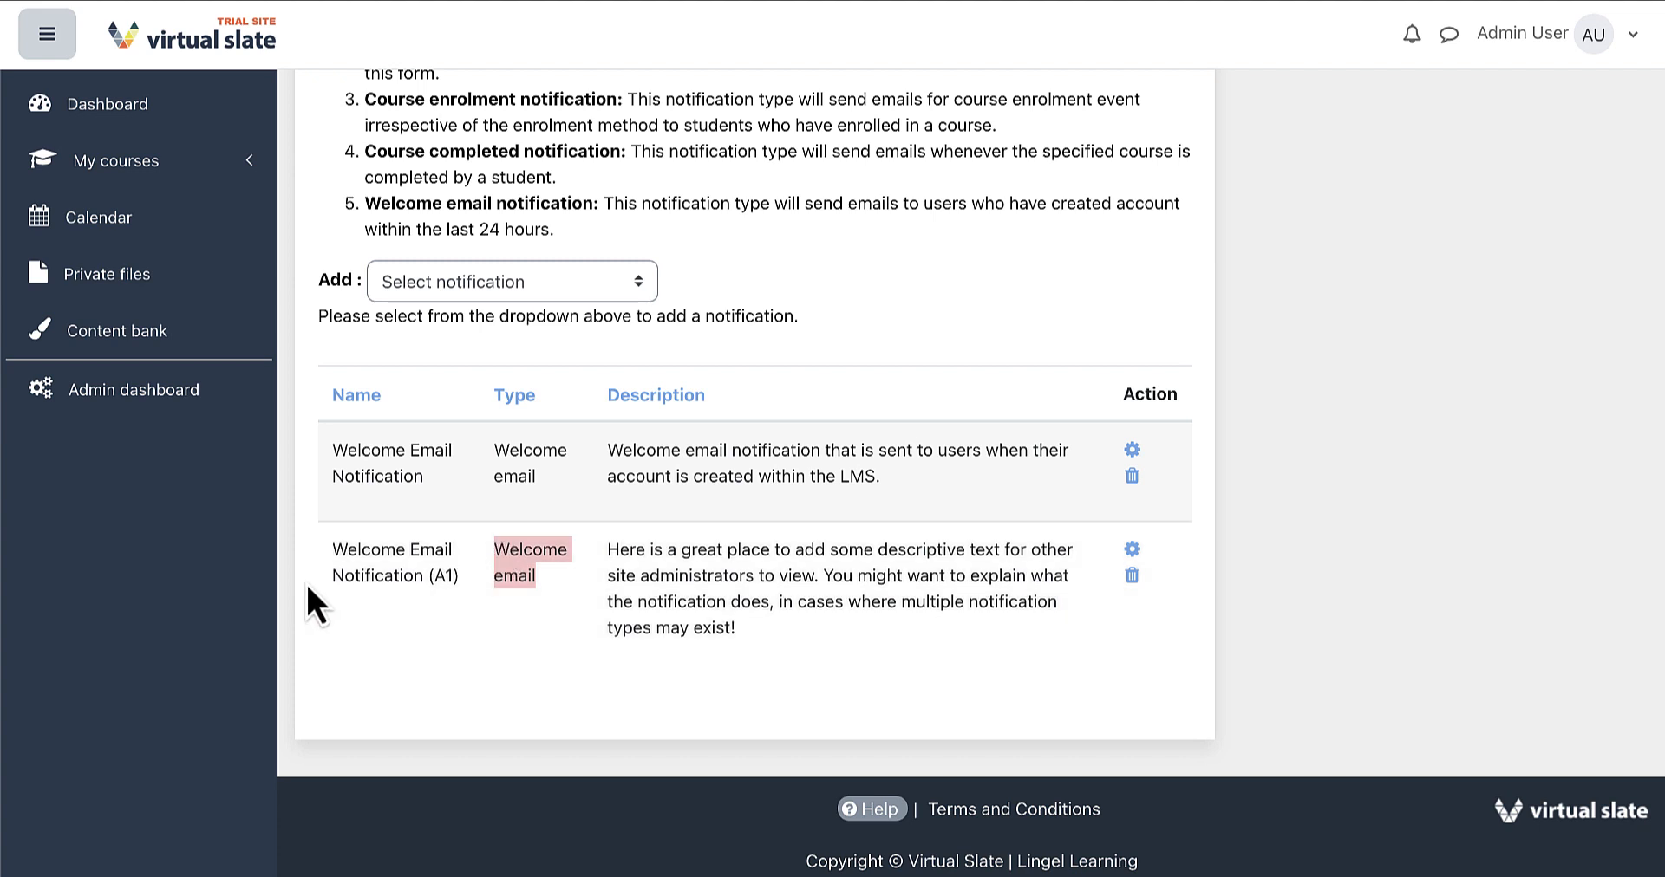
{"action": "left_click", "coordinate": [304, 580]}
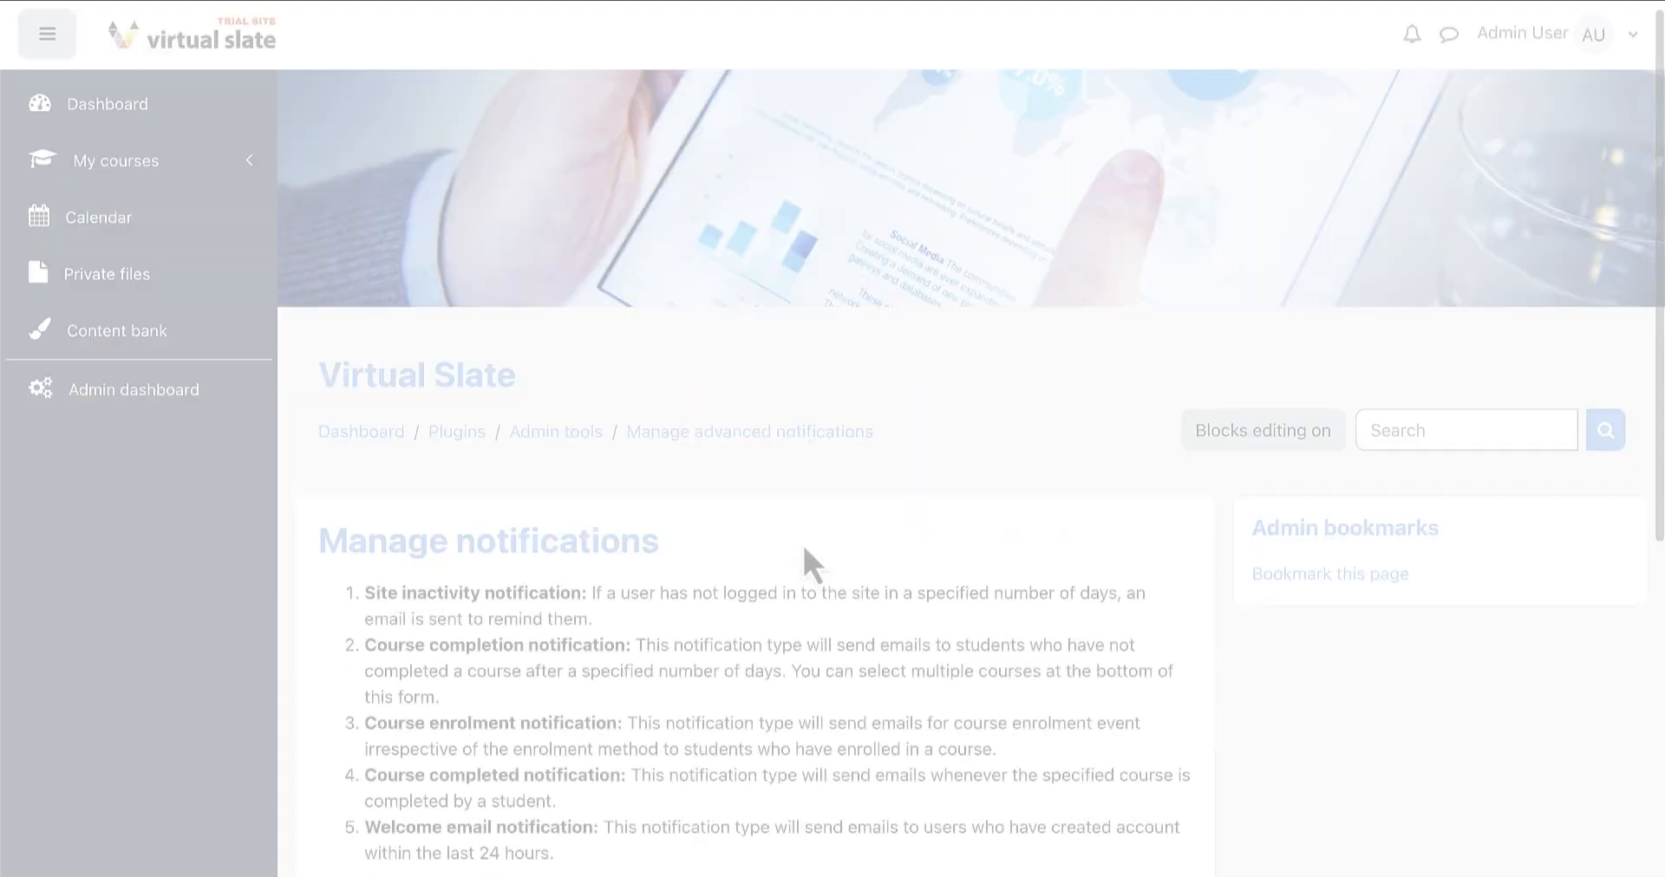
{"action": "scroll", "coordinate": [801, 543], "scroll_direction": "down", "scroll_amount": 5}
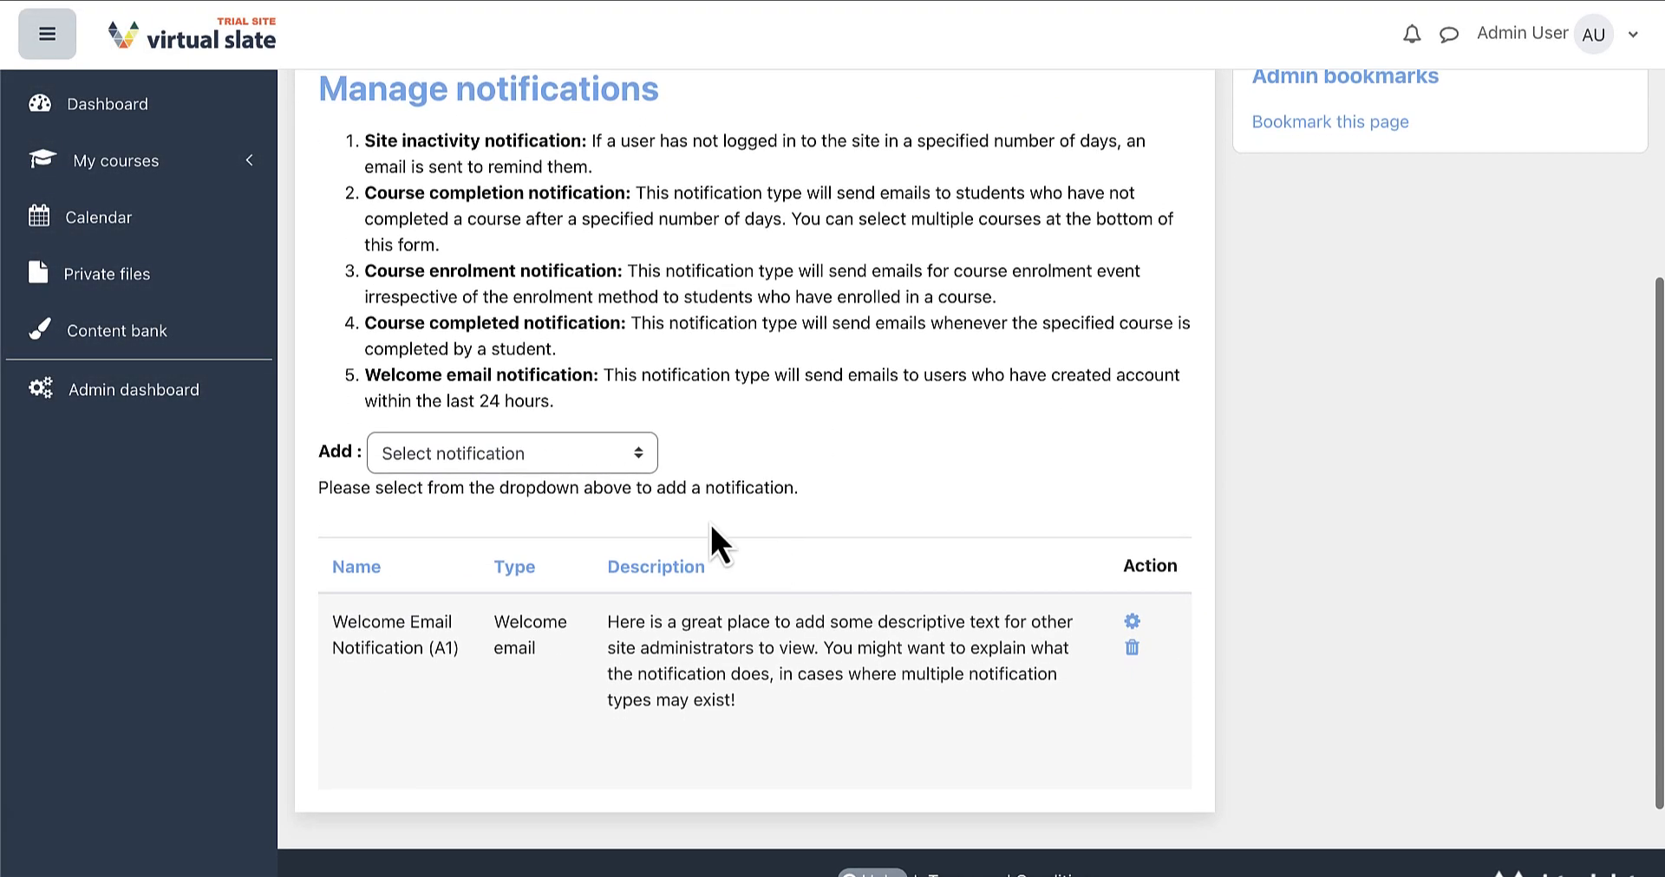
Add a new Course enrolment notification from the Add list
{"action": "left_click", "coordinate": [588, 462]}
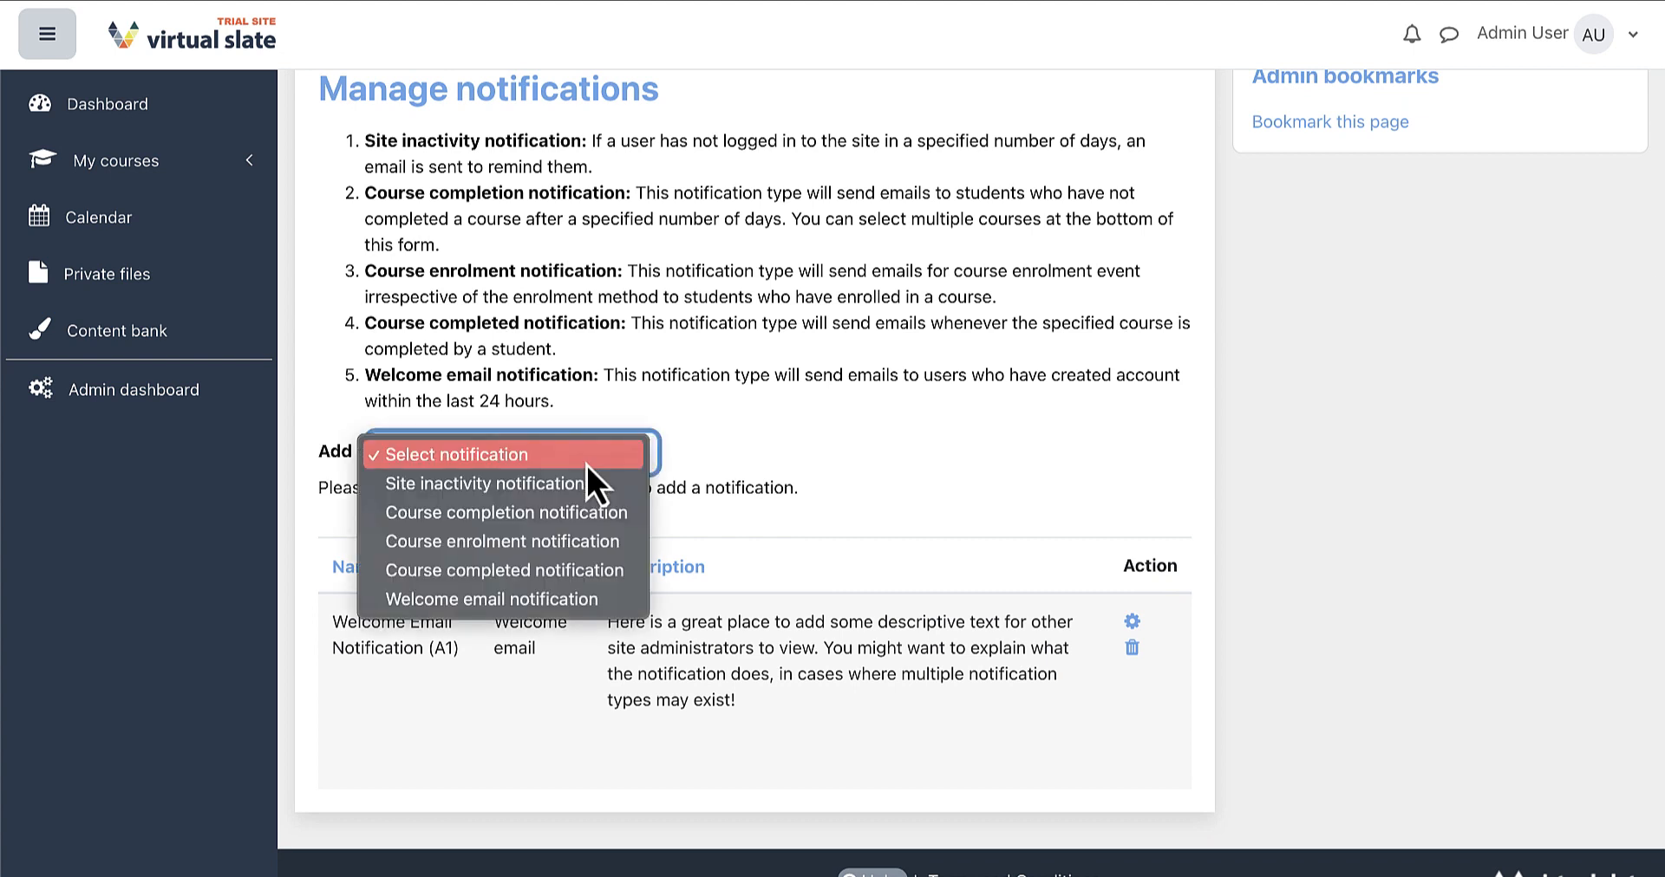
{"action": "left_click", "coordinate": [624, 544]}
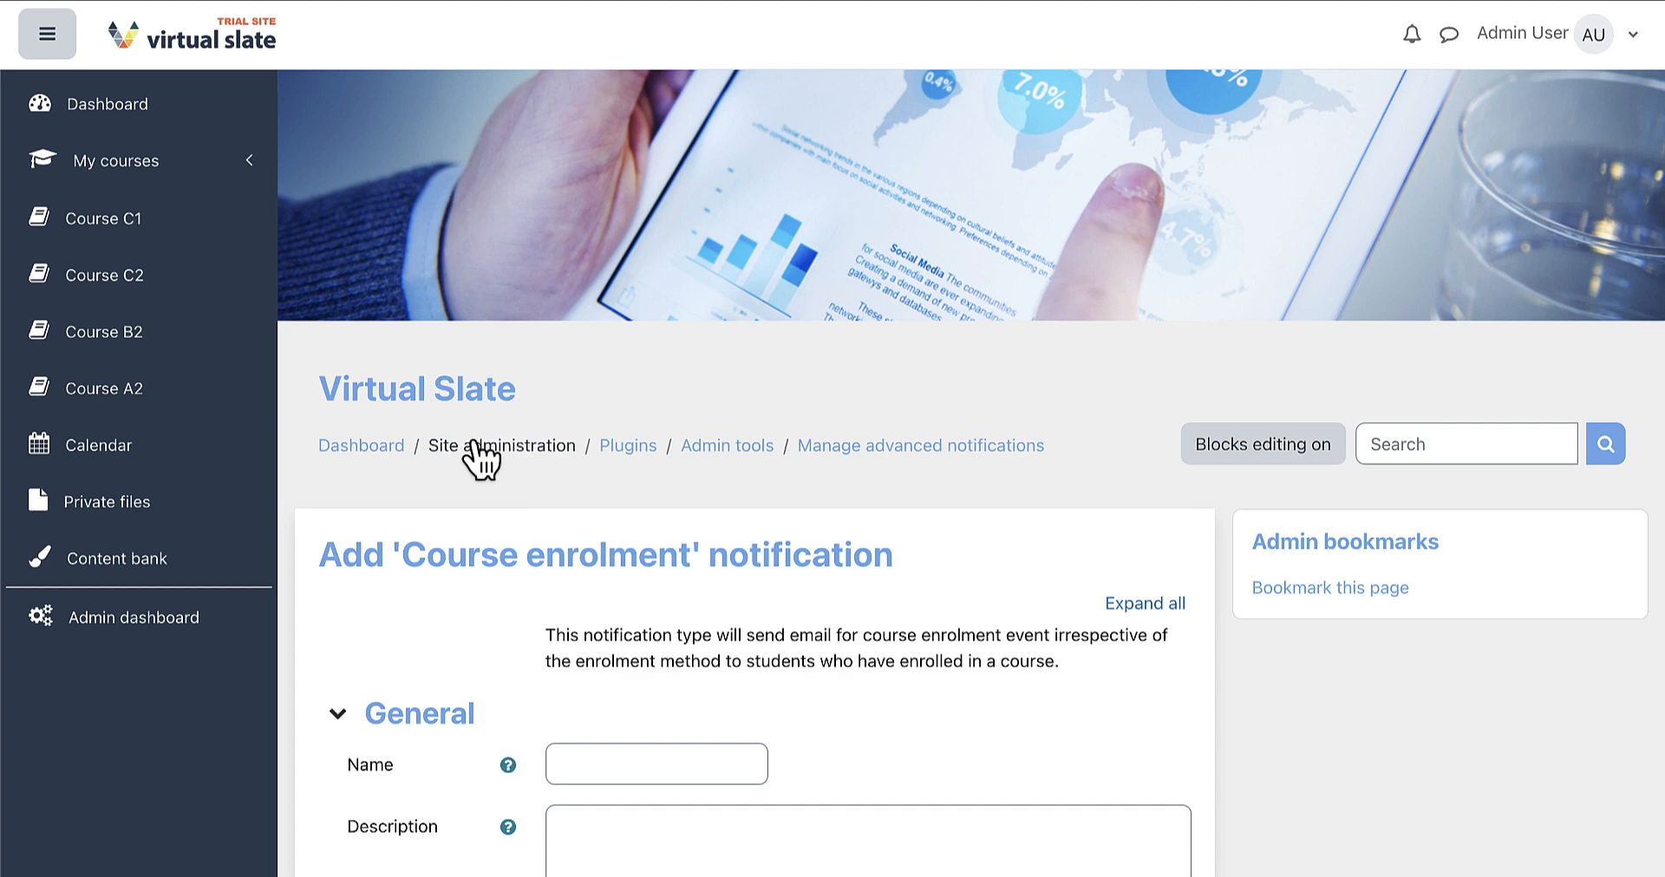
{"action": "scroll", "coordinate": [481, 459], "scroll_direction": "down", "scroll_amount": 6}
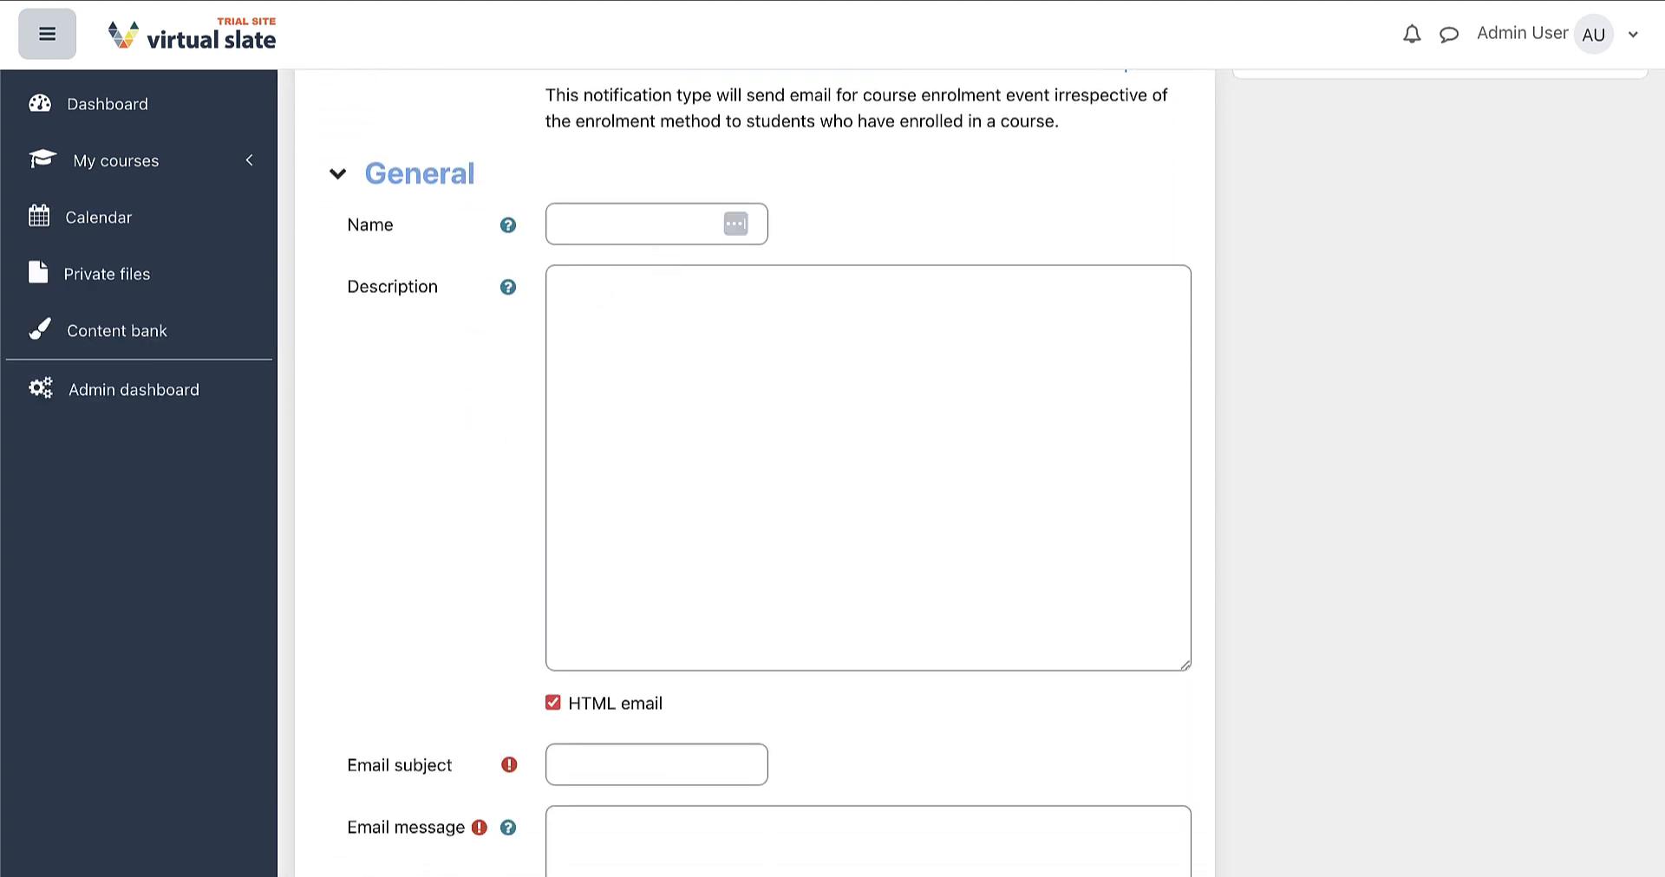
Enter the name 'Course enrolment' and begin the administrator description
{"action": "left_click", "coordinate": [633, 224]}
{"action": "type", "text": "Course enrolment: T"}
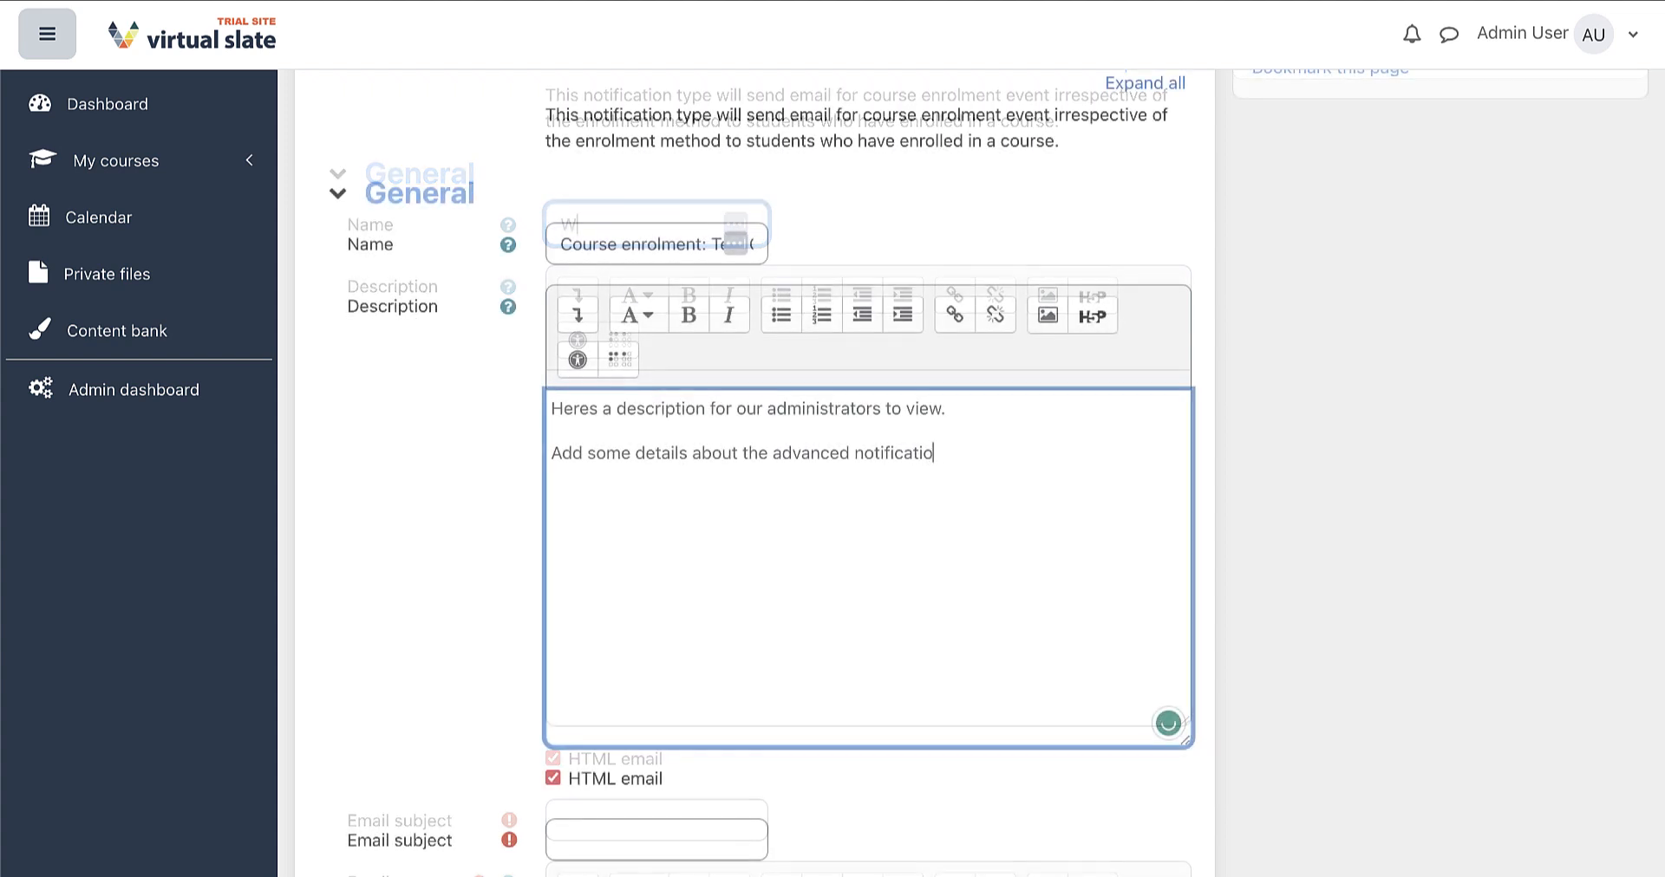
{"action": "type", "text": "e."}
{"action": "scroll", "coordinate": [439, 571], "scroll_direction": "down", "scroll_amount": 4}
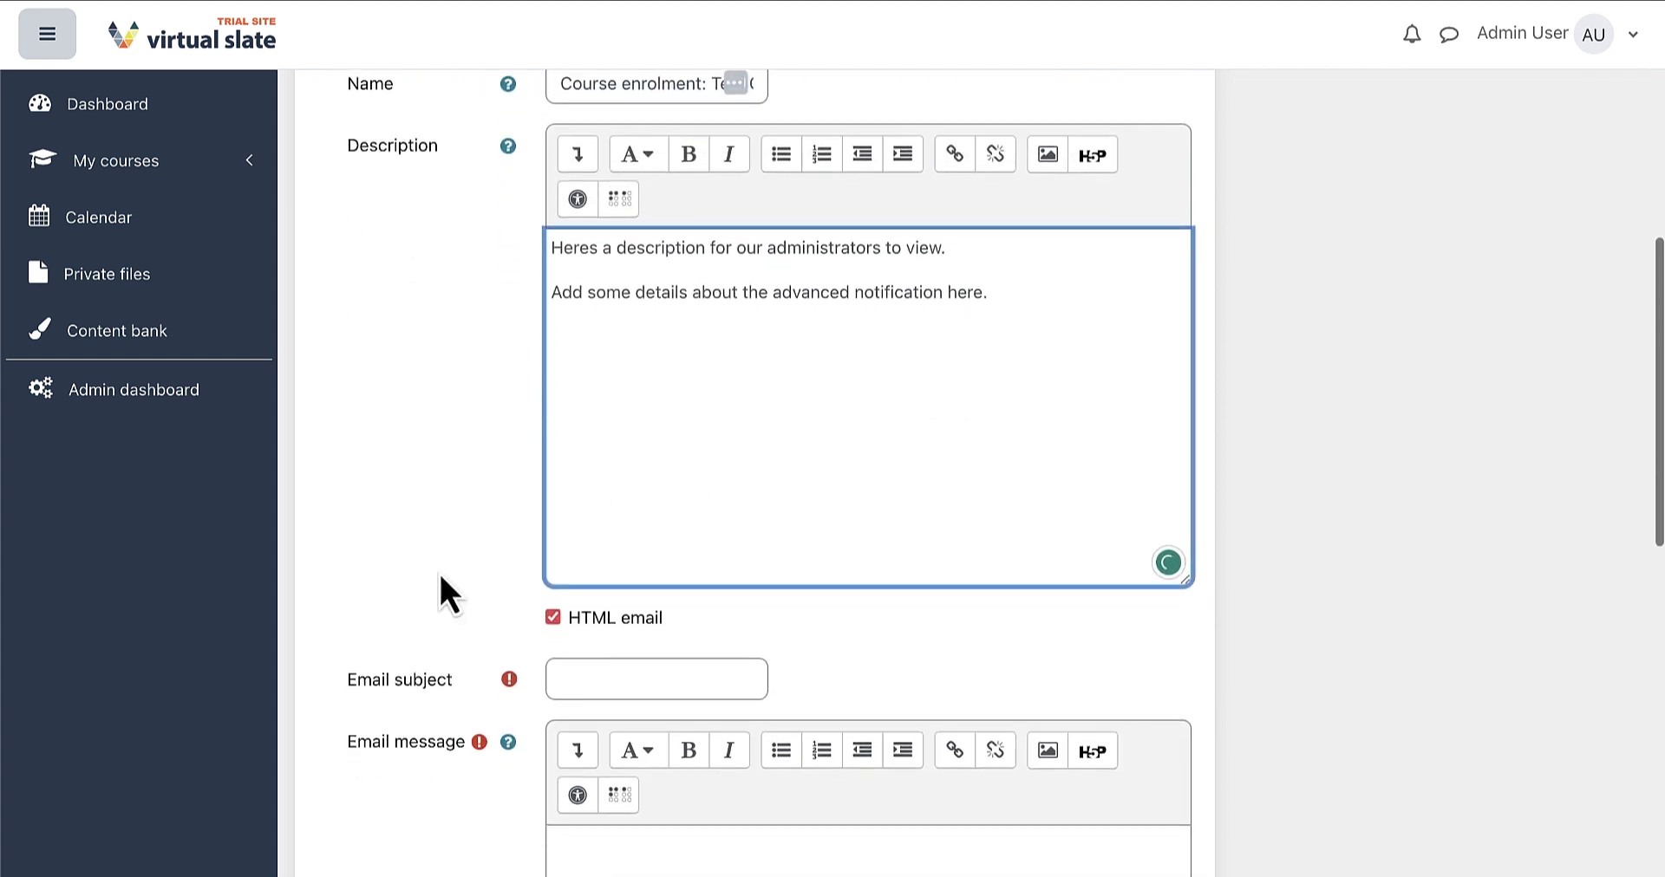
{"action": "scroll", "coordinate": [441, 577], "scroll_direction": "down", "scroll_amount": 3}
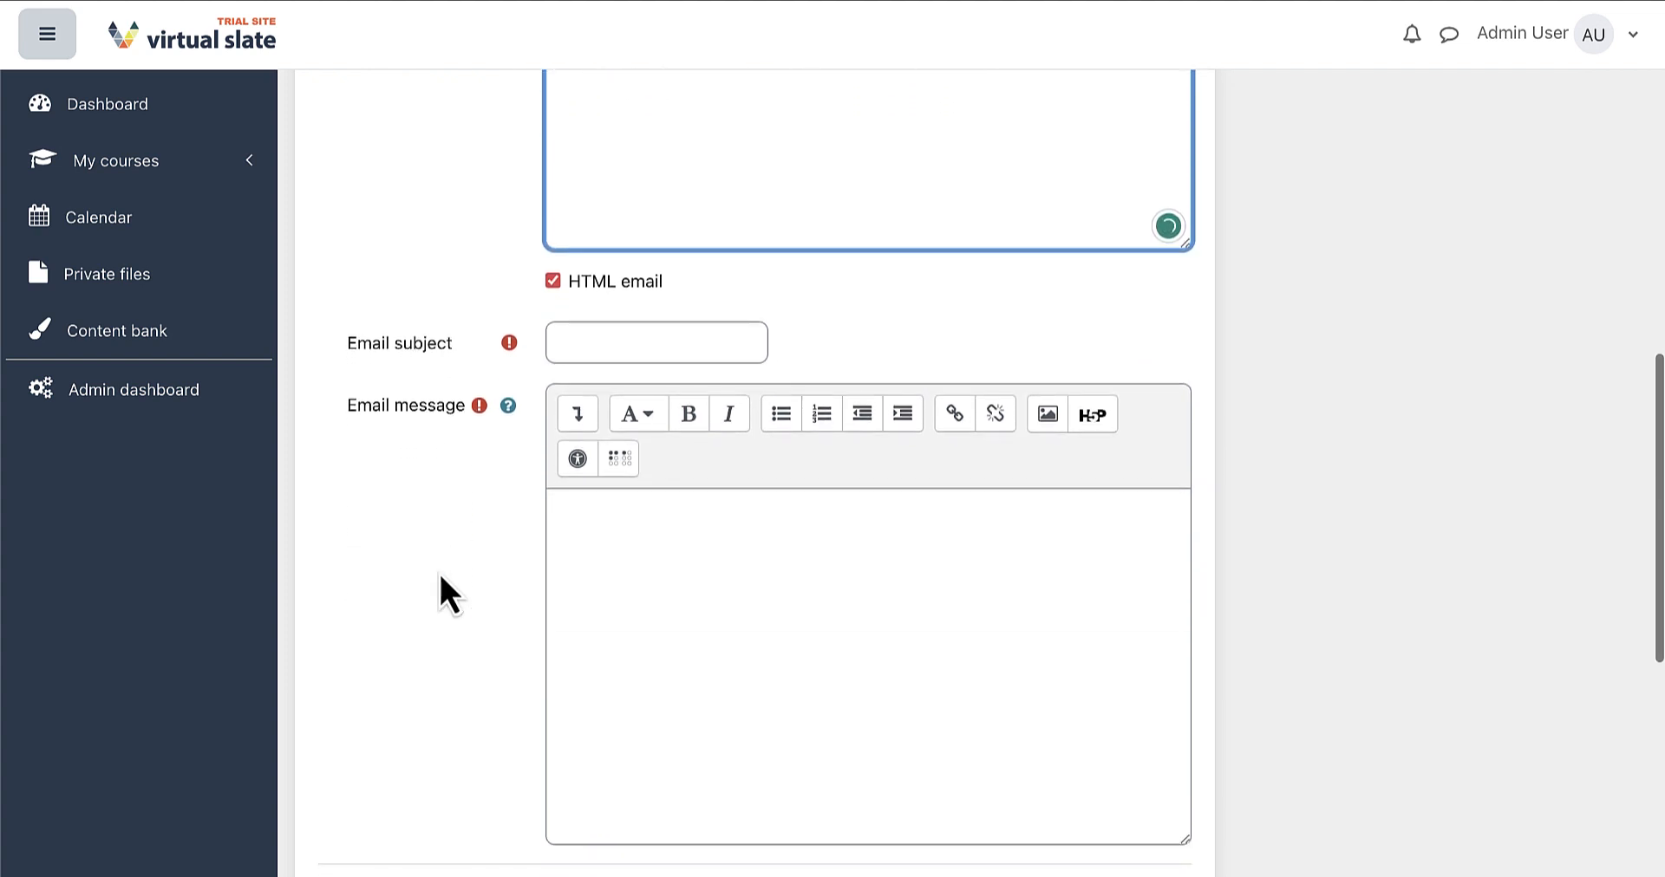
Finish the description so it ends with 'administrative team'
{"action": "type", "text": "dministrat"}
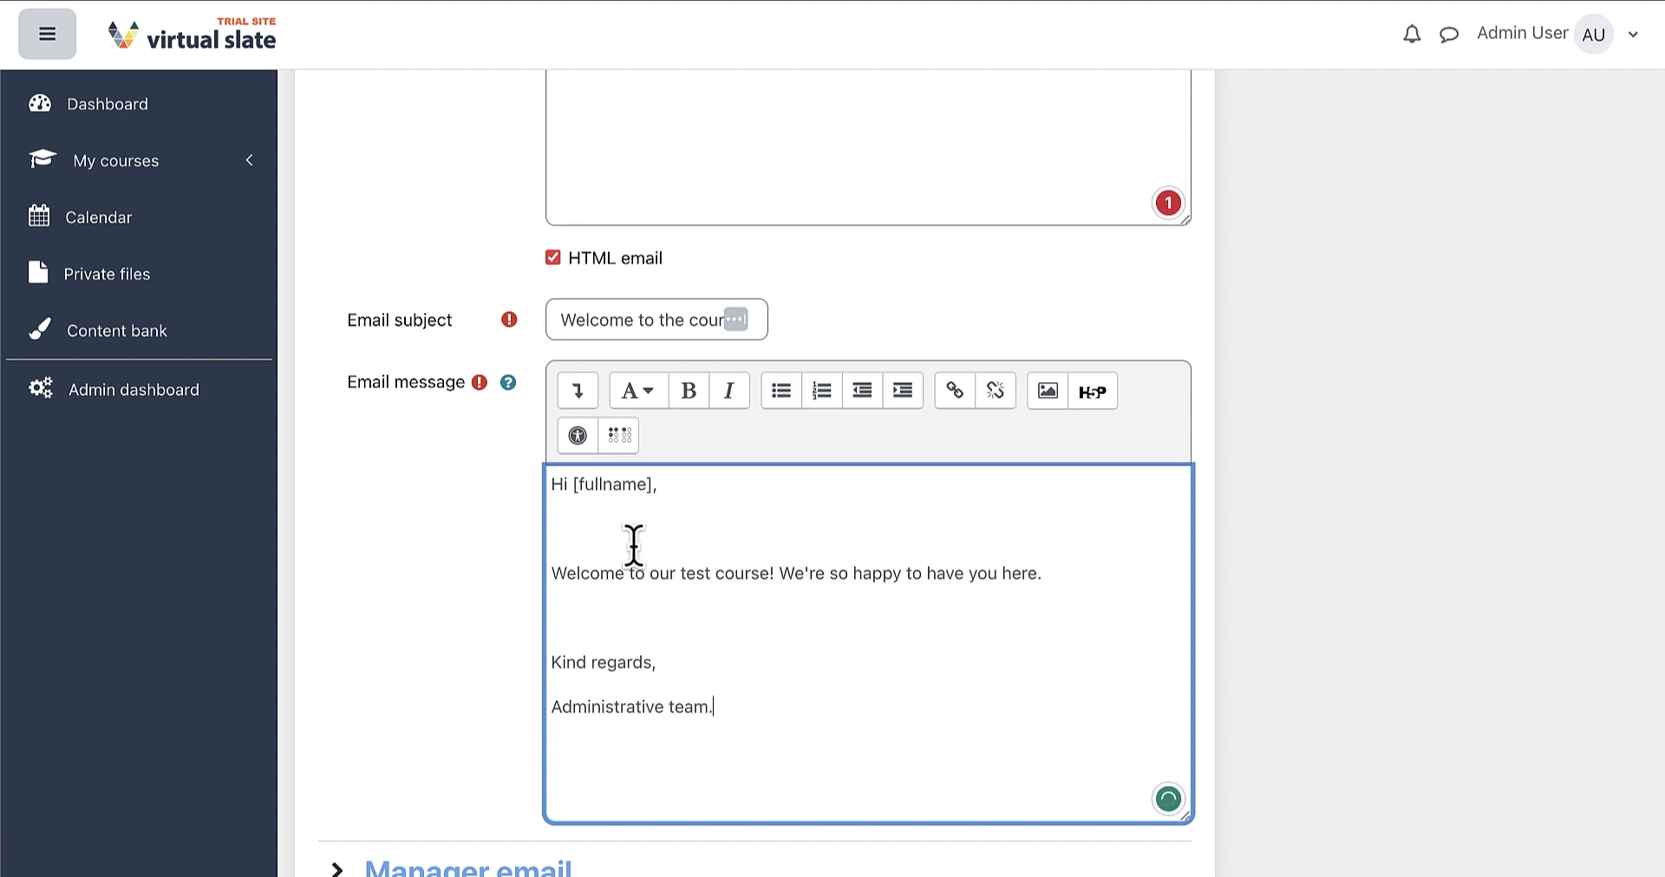
{"action": "type", "text": "ive team"}
{"action": "scroll", "coordinate": [453, 523], "scroll_direction": "down", "scroll_amount": 1}
{"action": "scroll", "coordinate": [454, 527], "scroll_direction": "down", "scroll_amount": 4}
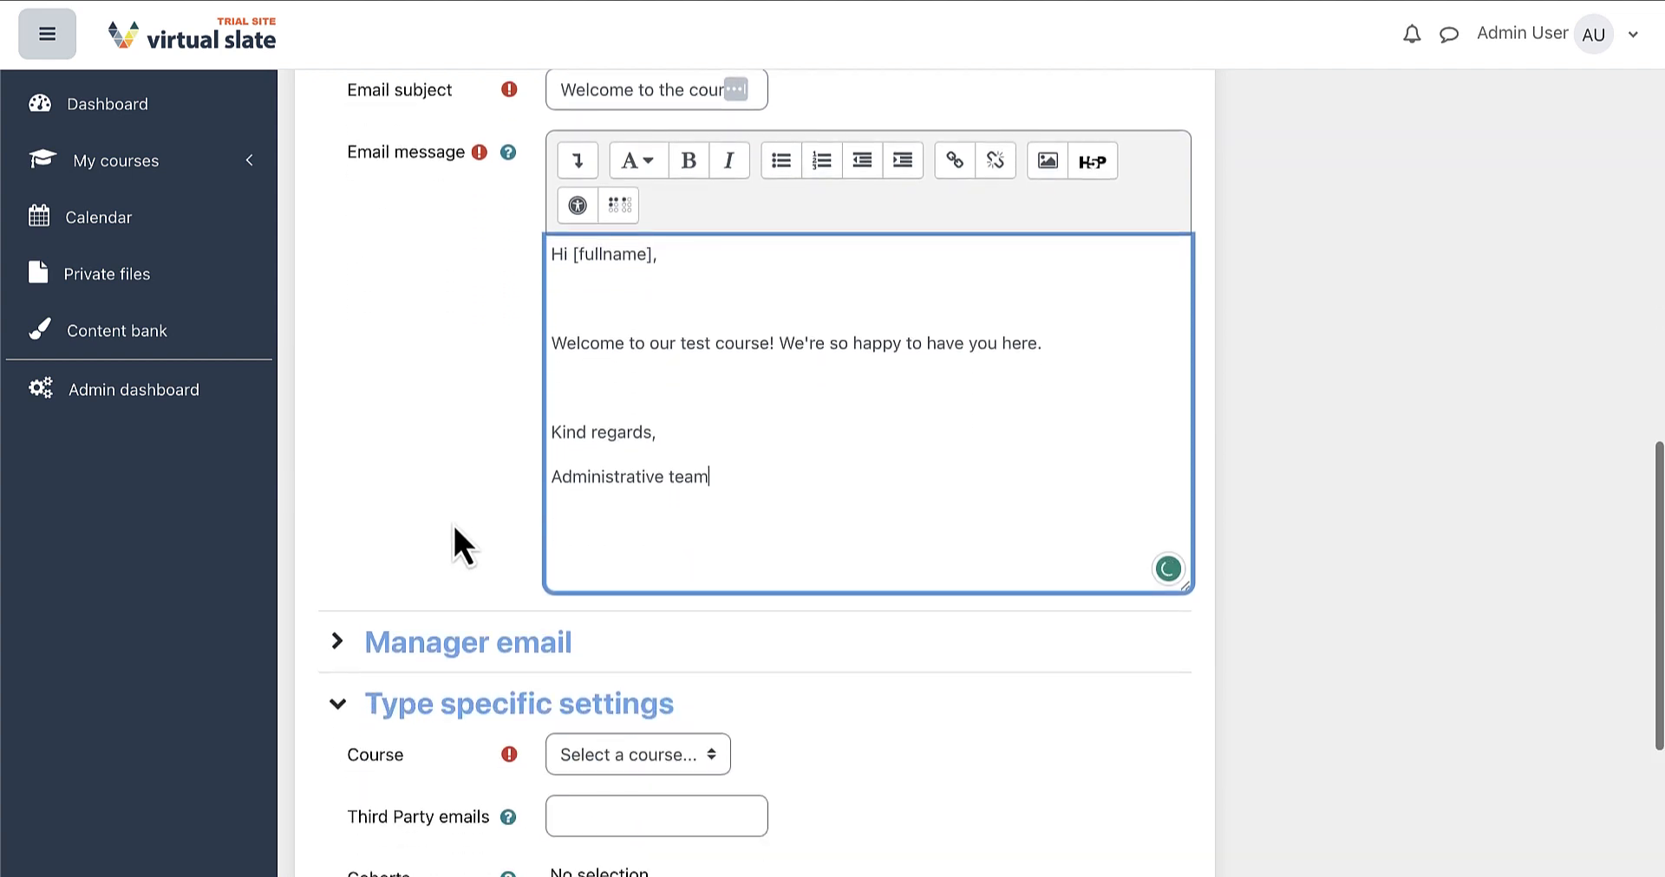
Enable Notify manager with subject 'User has enrolled into test course' and message 'Hi [firstname]'
{"action": "left_click", "coordinate": [434, 529]}
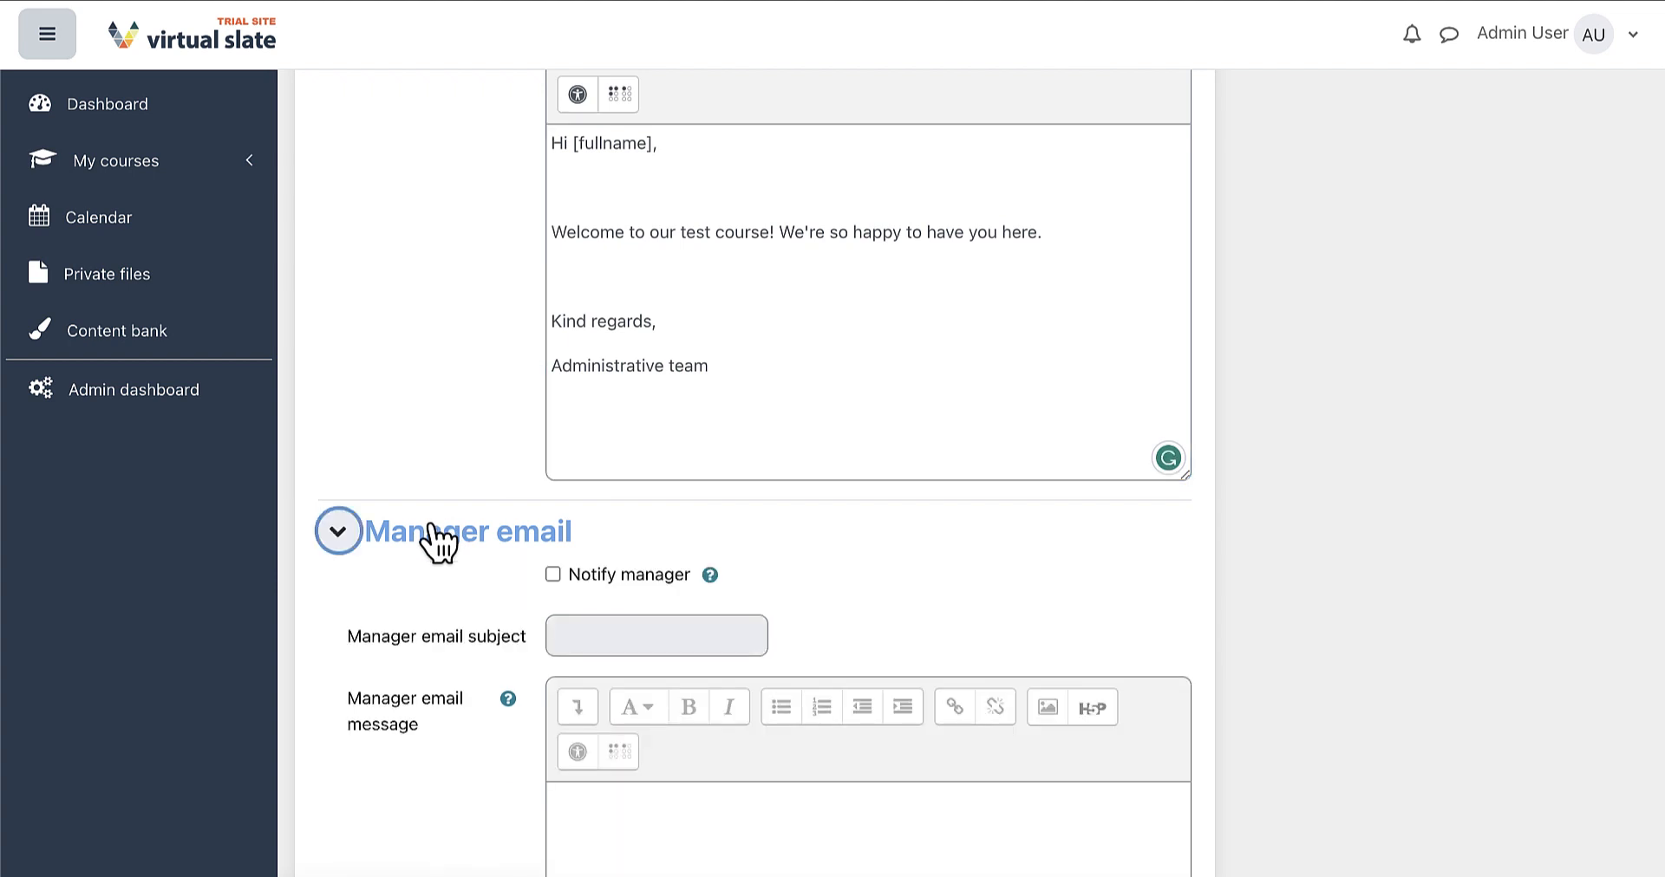
{"action": "scroll", "coordinate": [434, 529], "scroll_direction": "down", "scroll_amount": 3}
{"action": "scroll", "coordinate": [451, 503], "scroll_direction": "down", "scroll_amount": 2}
{"action": "left_click", "coordinate": [552, 227]}
{"action": "key", "text": "Tab"}
{"action": "key", "text": "Tab"}
{"action": "type", "text": "User "}
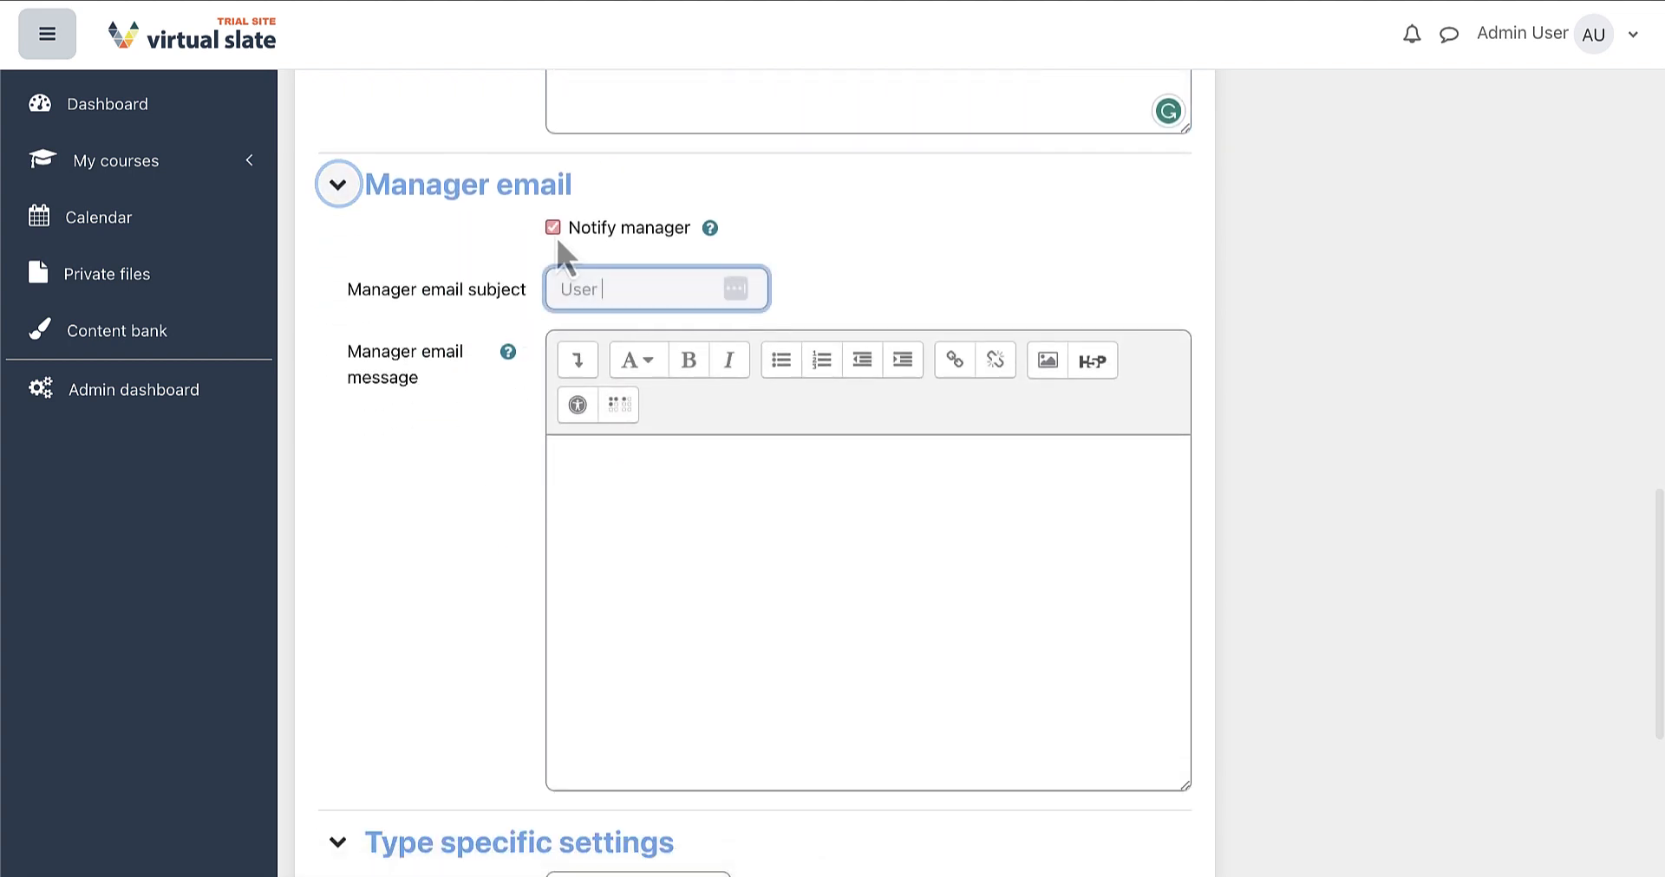
{"action": "type", "text": "has enrolled into test course"}
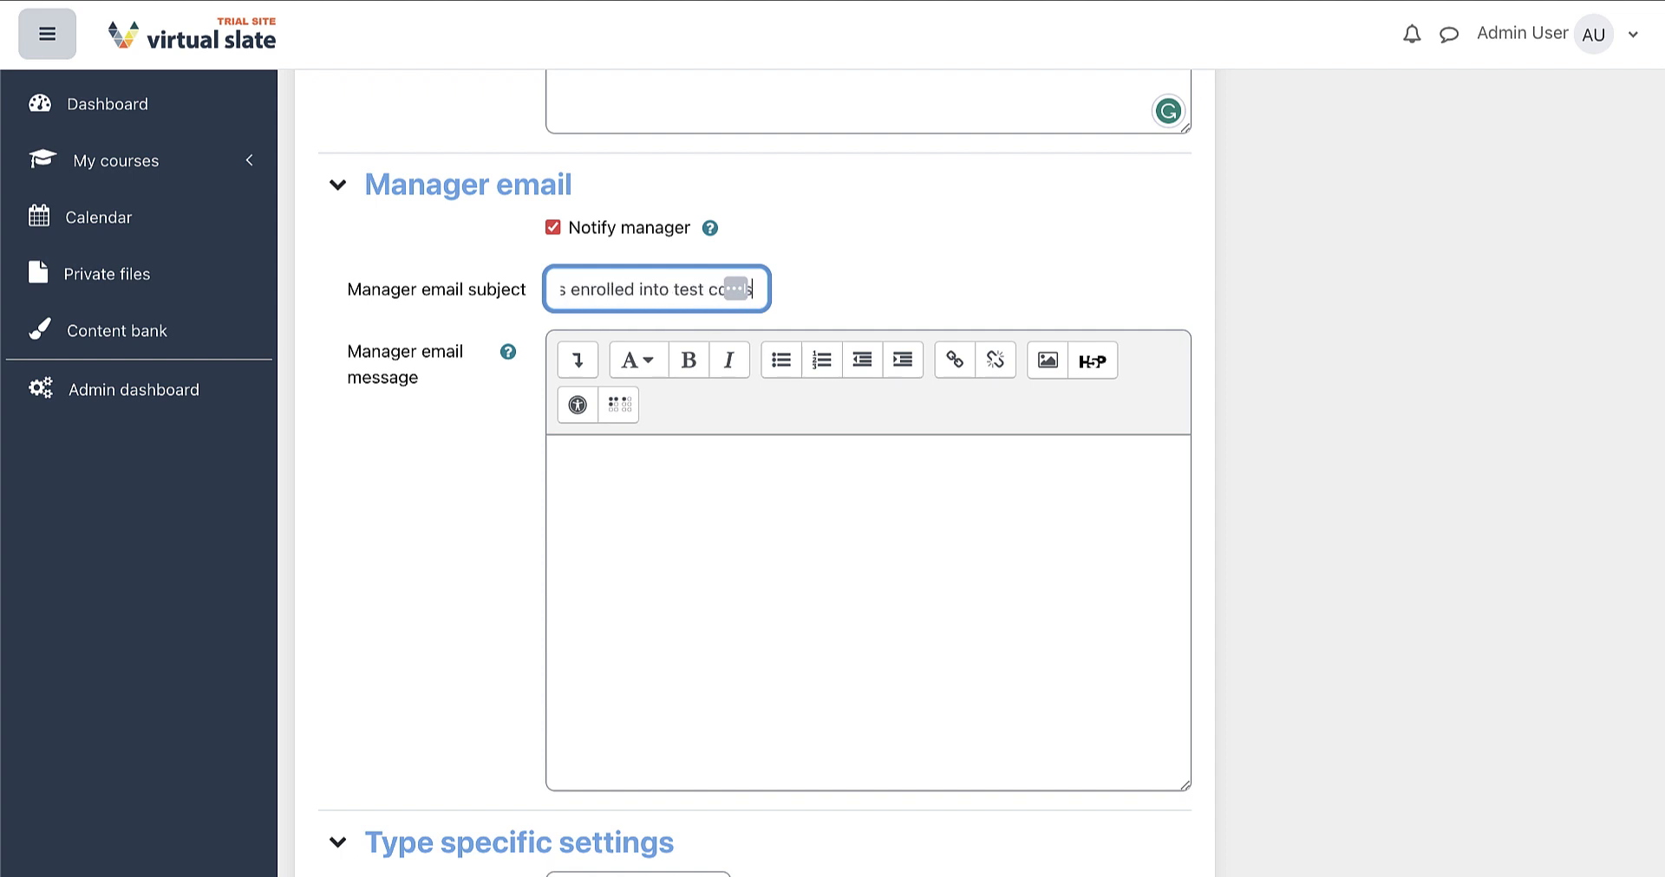
{"action": "left_click", "coordinate": [616, 515]}
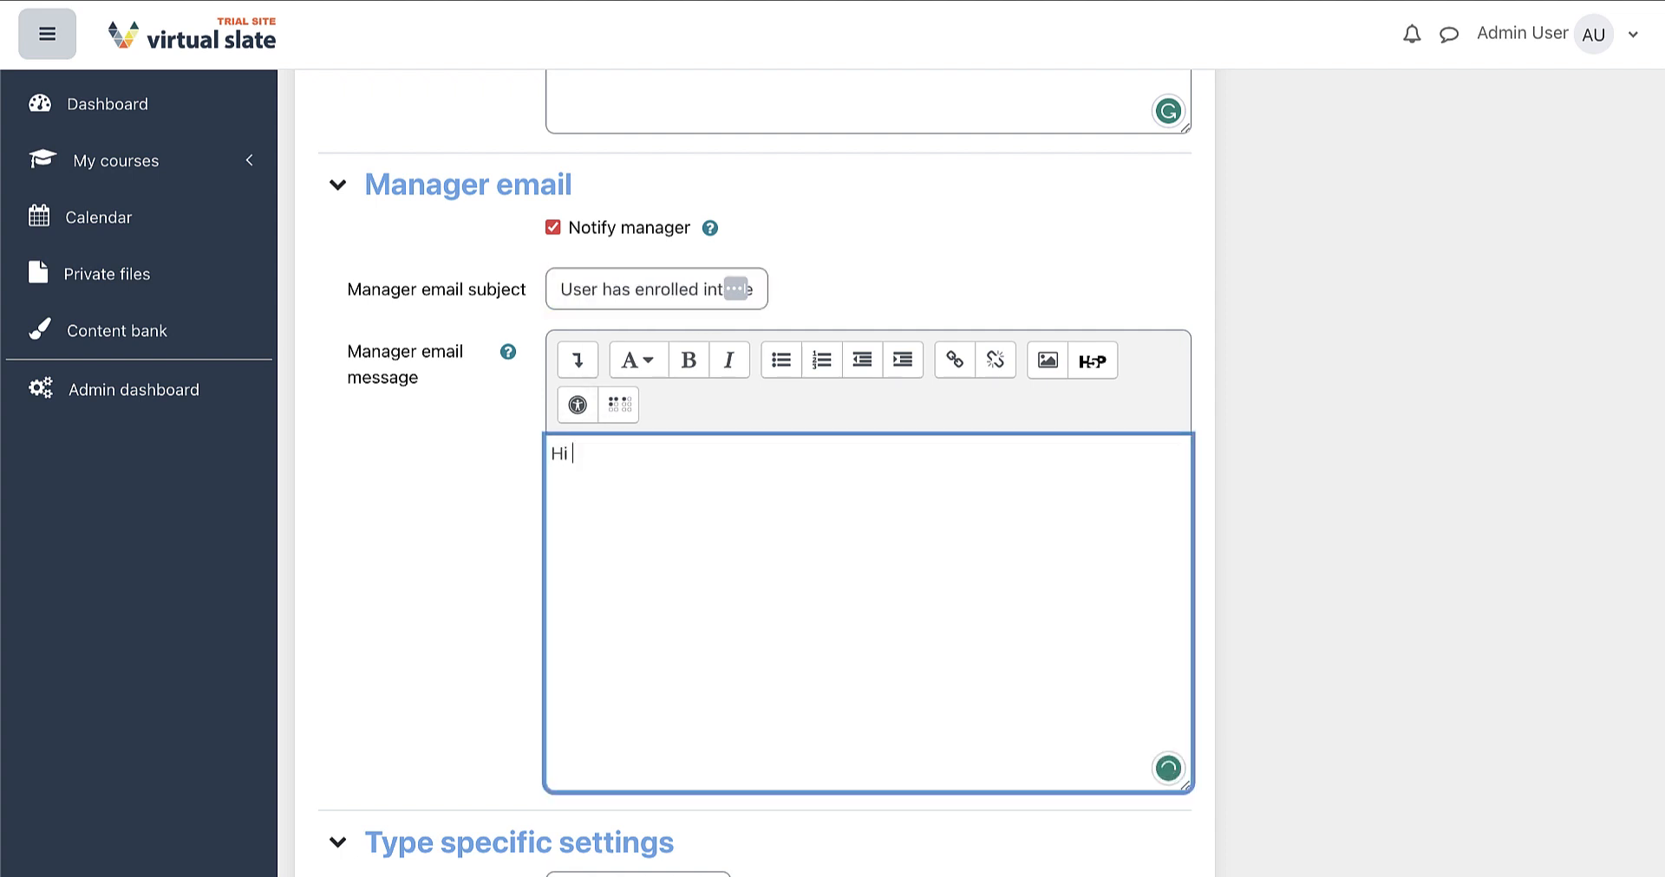
{"action": "type", "text": "Hi [firstname]"}
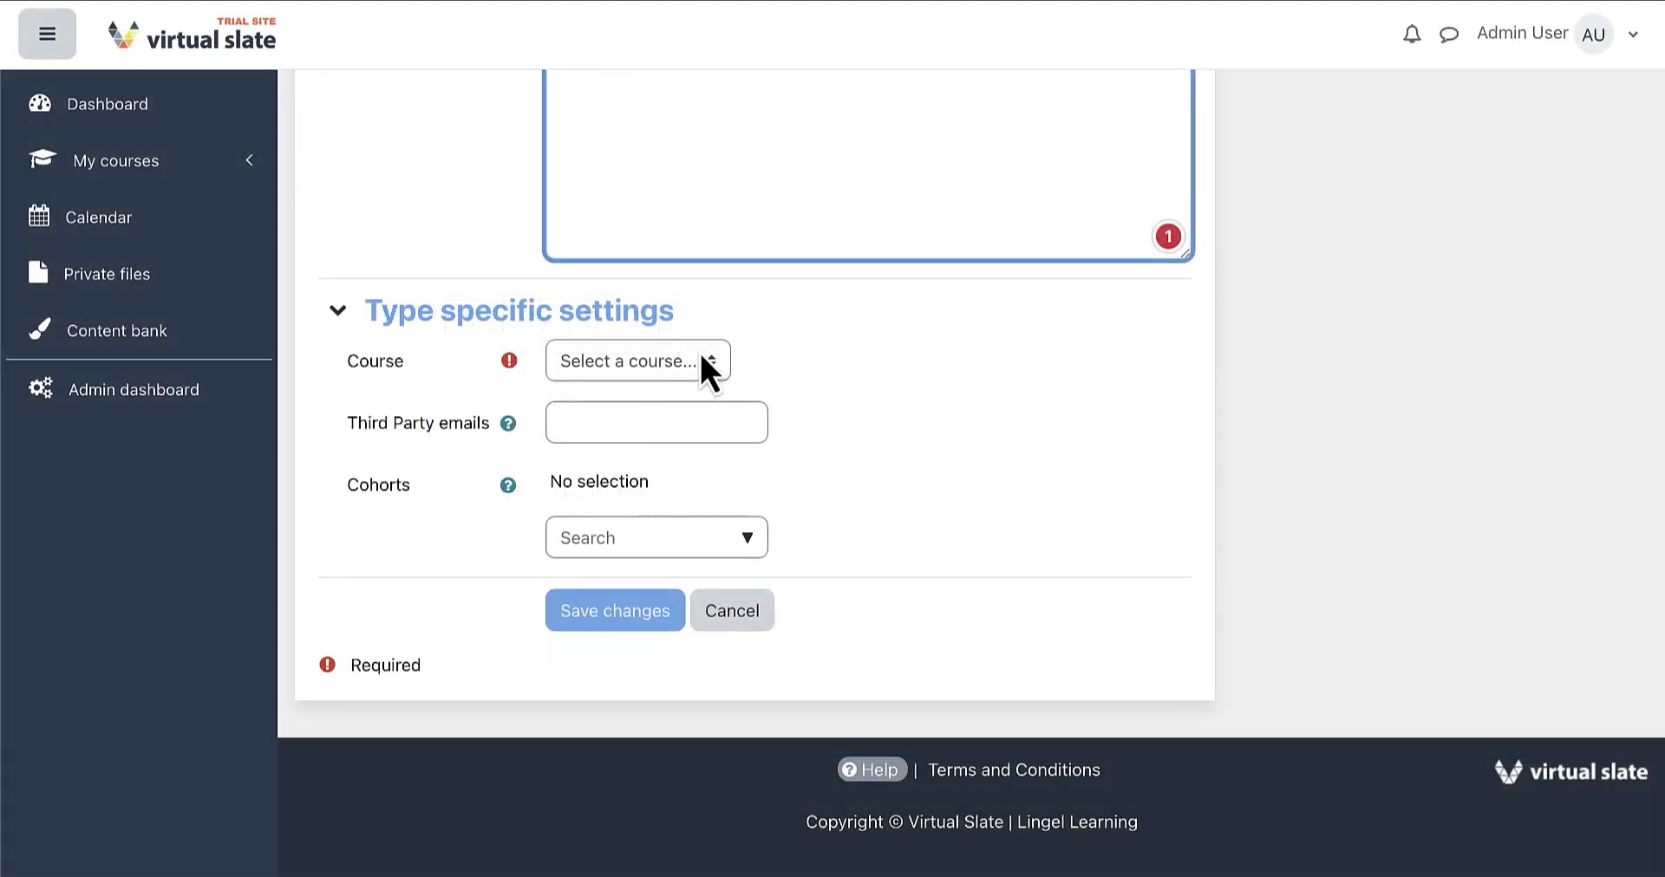
Set the course to Course A1 and enter two comma-separated third-party email addresses
{"action": "left_click", "coordinate": [713, 361]}
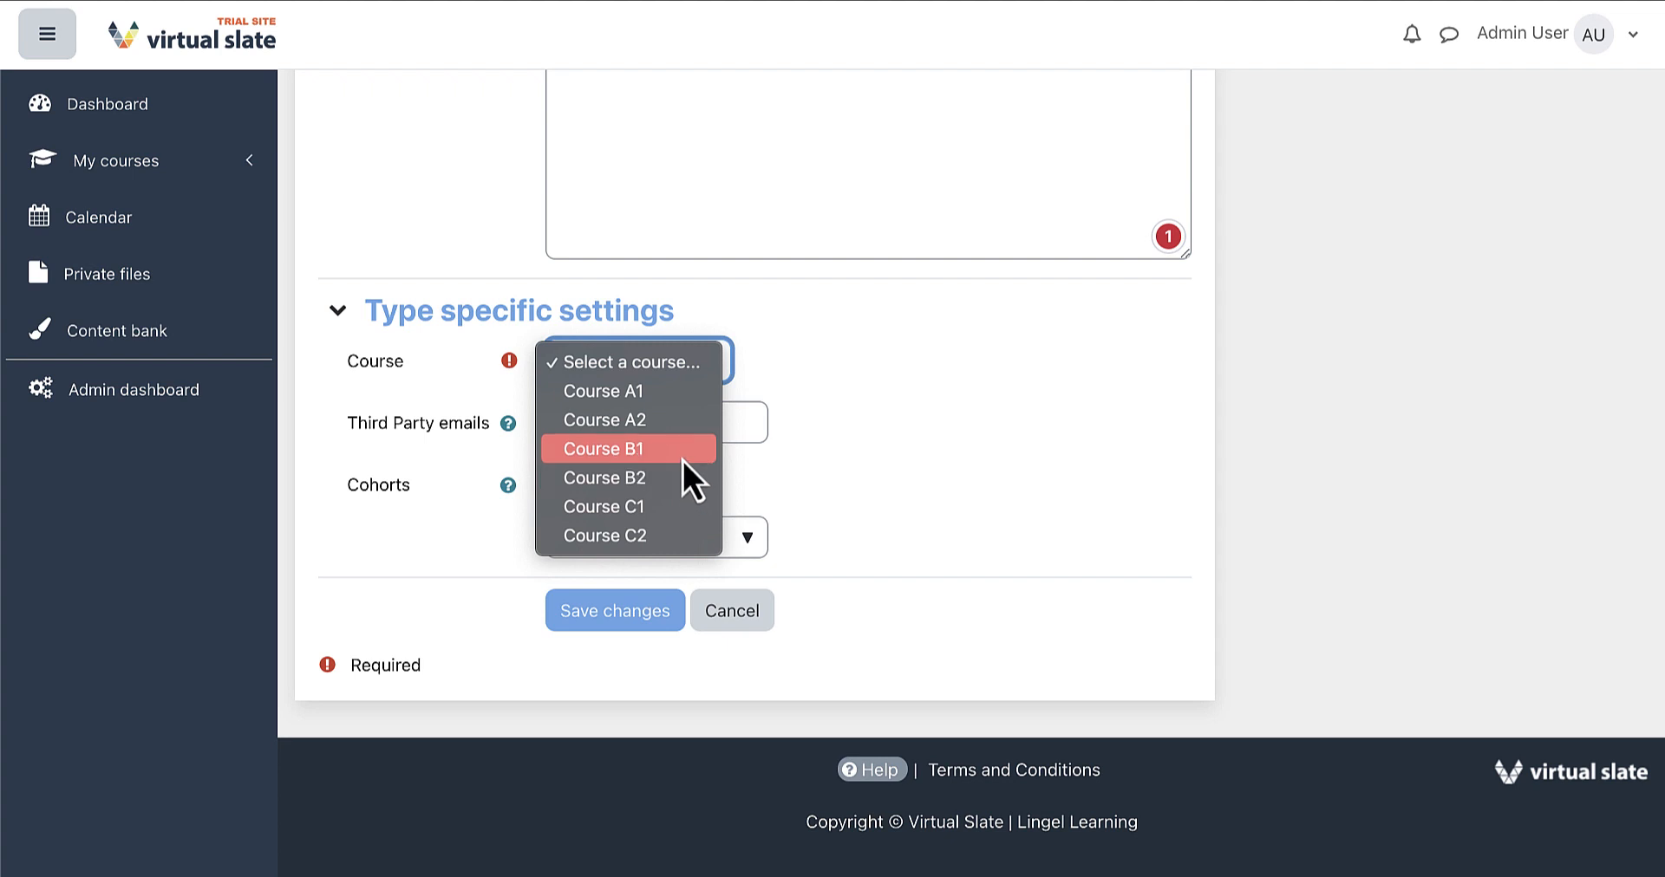
{"action": "left_click", "coordinate": [648, 394]}
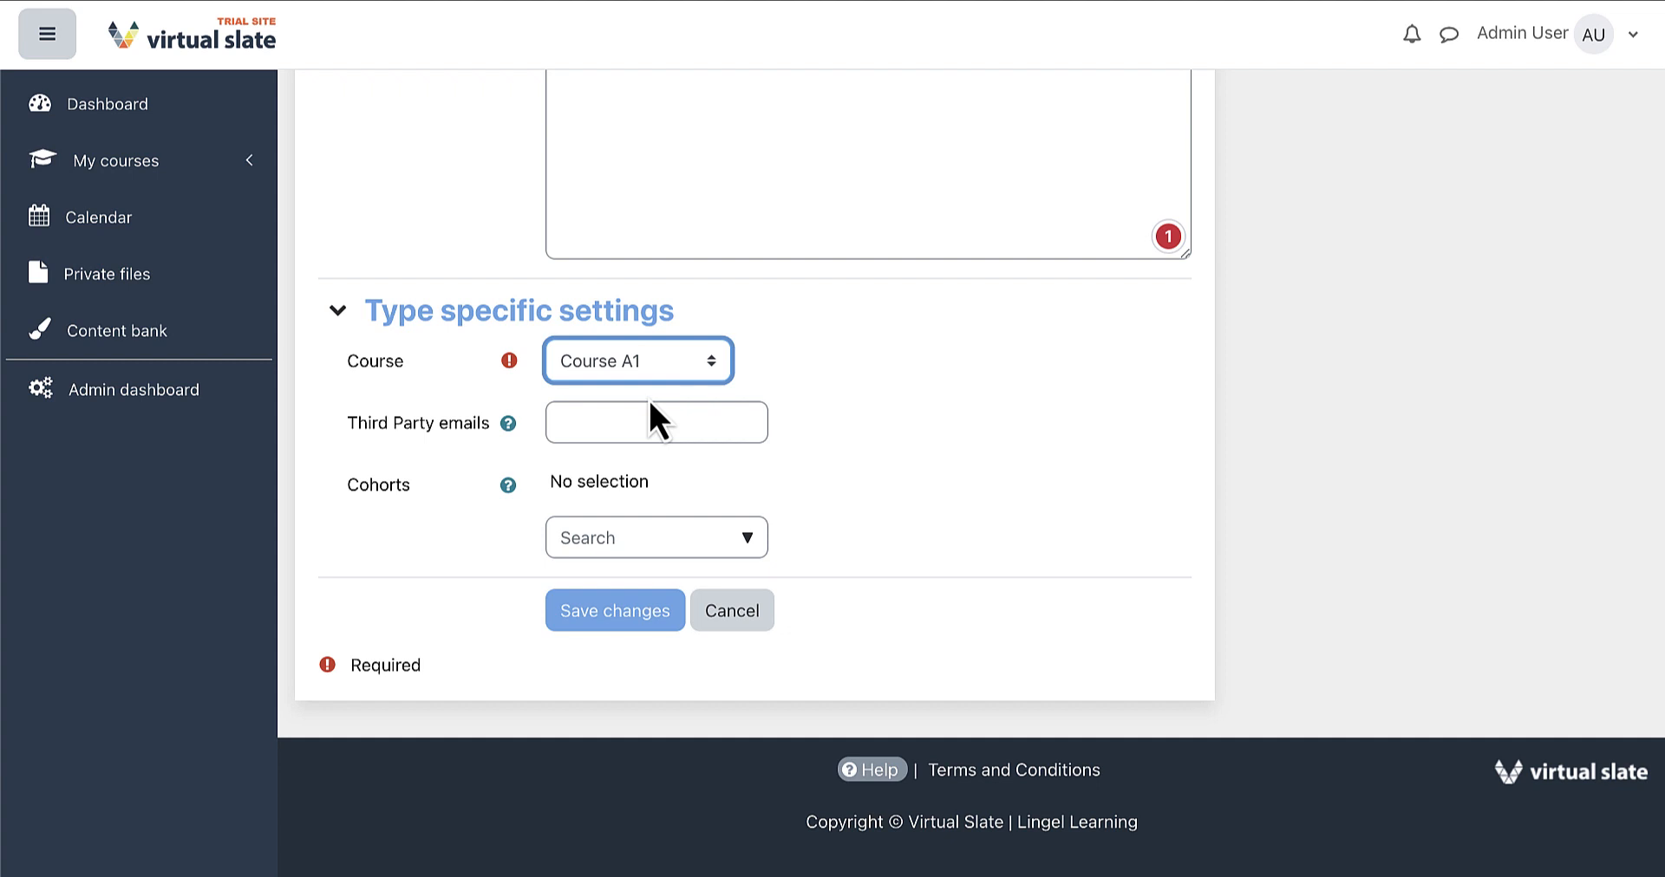
{"action": "left_click", "coordinate": [509, 425]}
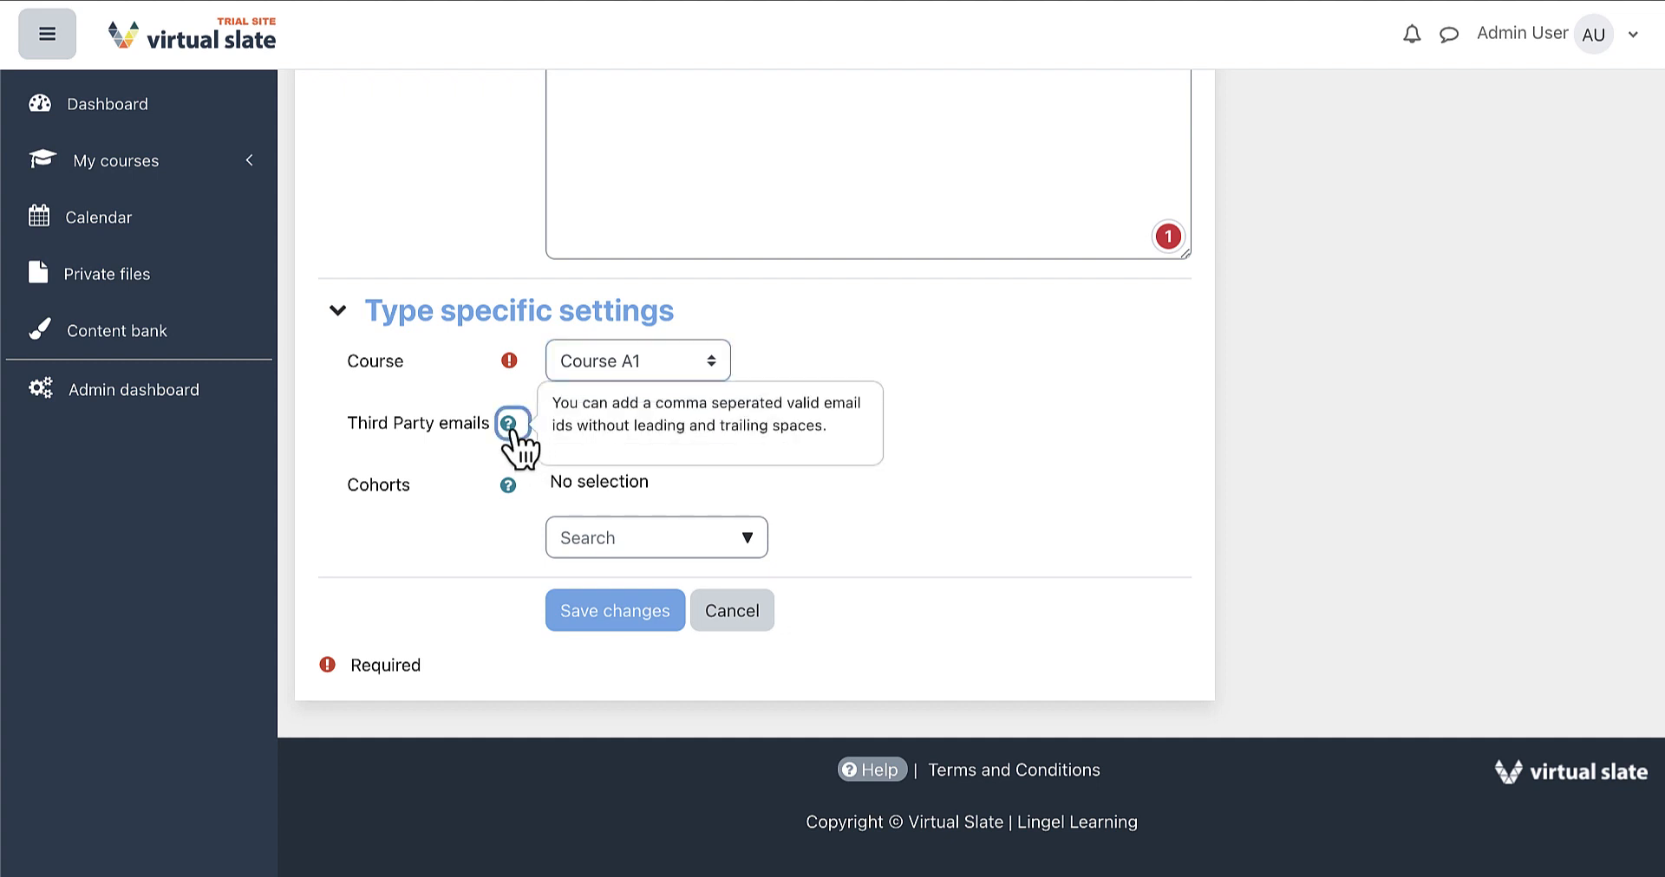
{"action": "left_click", "coordinate": [705, 476]}
{"action": "left_click", "coordinate": [691, 423]}
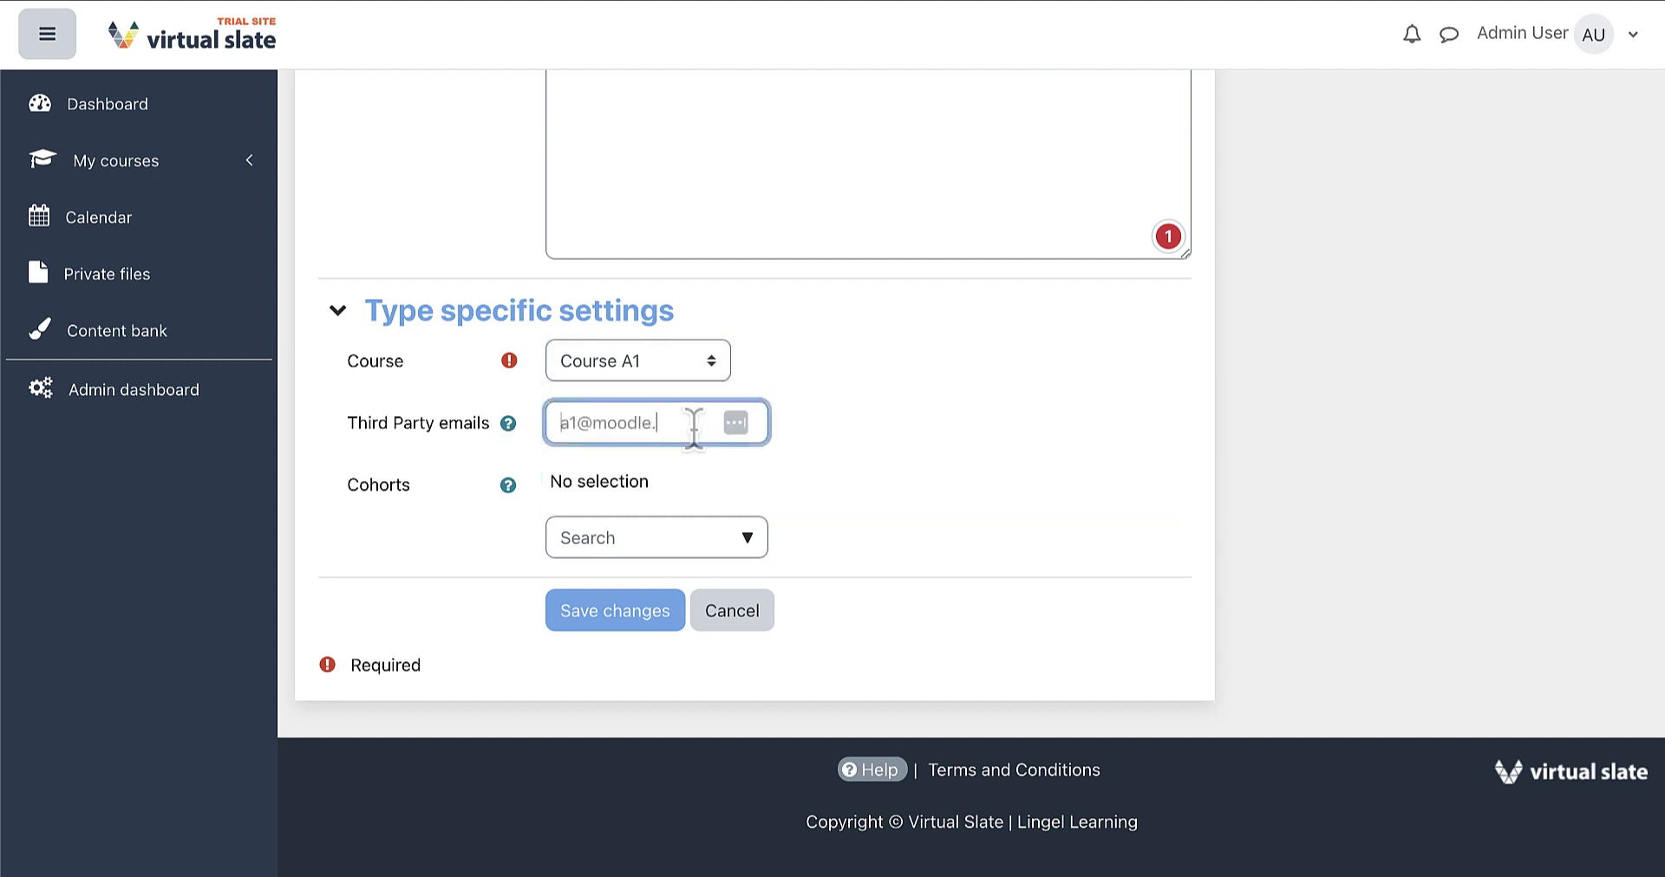
{"action": "left_click", "coordinate": [865, 424]}
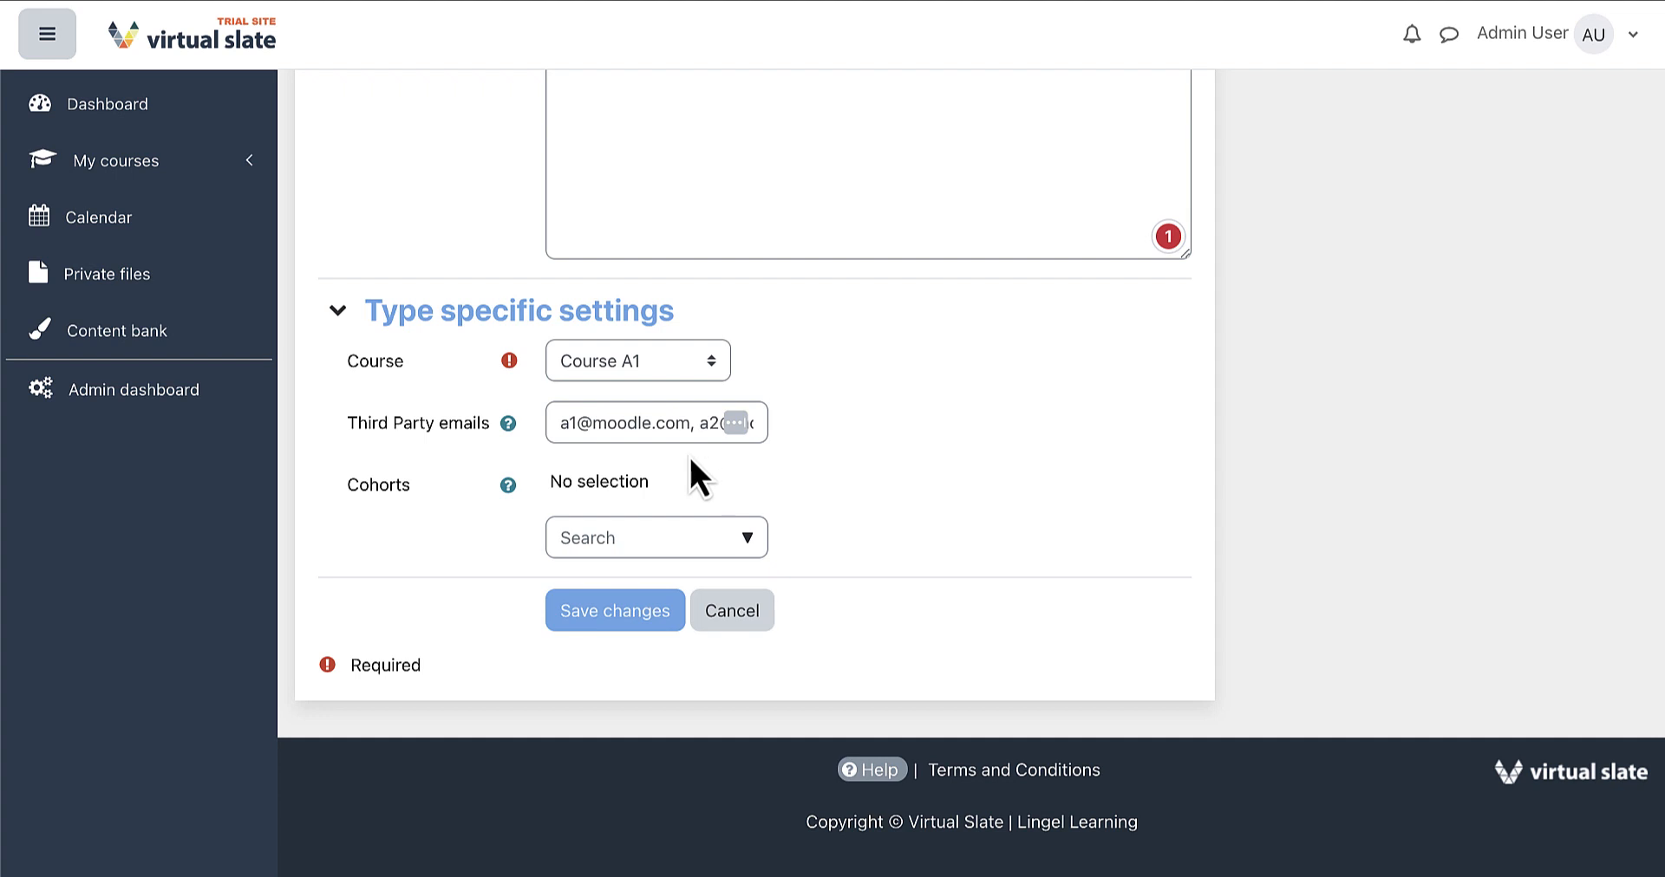
{"action": "left_click", "coordinate": [691, 423]}
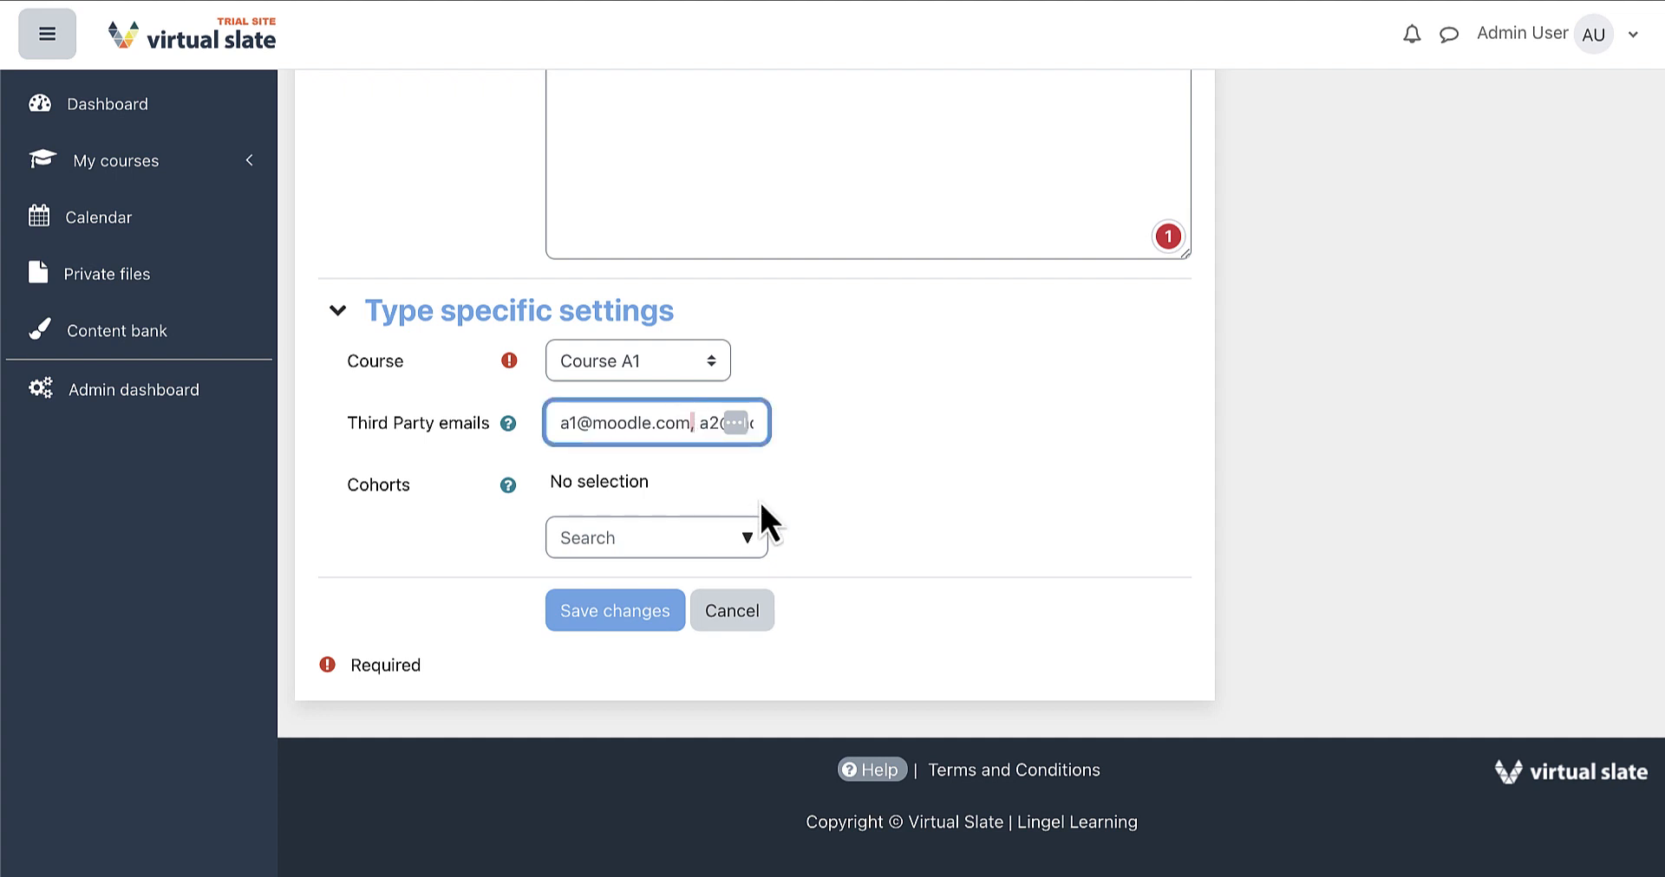
{"action": "left_click", "coordinate": [863, 441]}
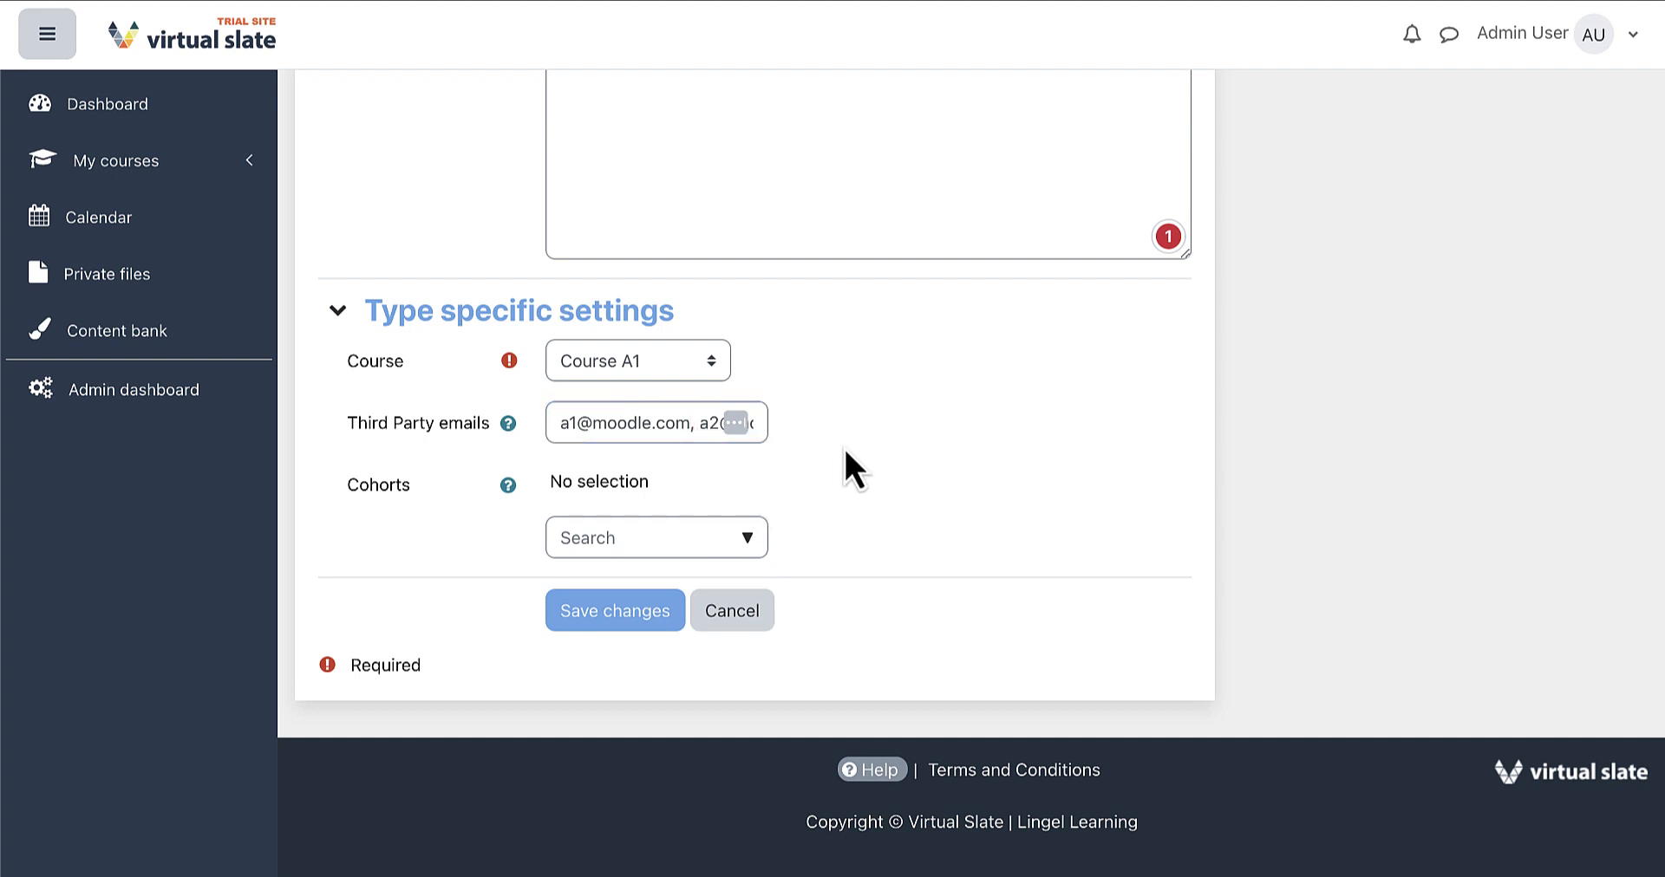
Add Cohort A and save the notification
{"action": "left_click", "coordinate": [747, 544]}
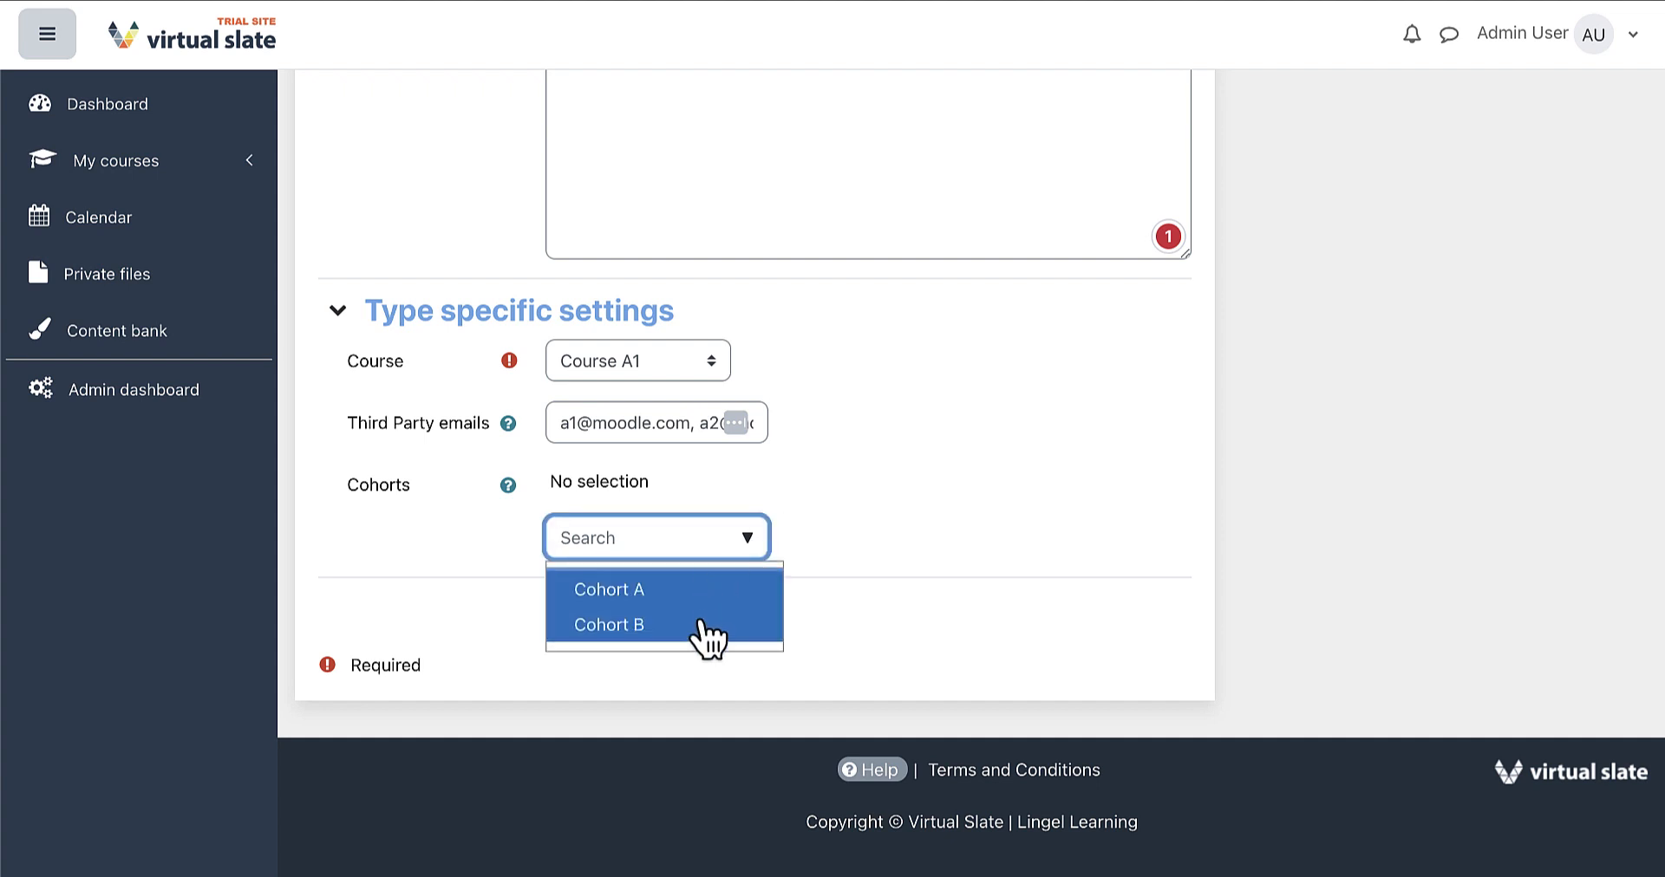
{"action": "left_click", "coordinate": [700, 590]}
{"action": "left_click", "coordinate": [828, 544]}
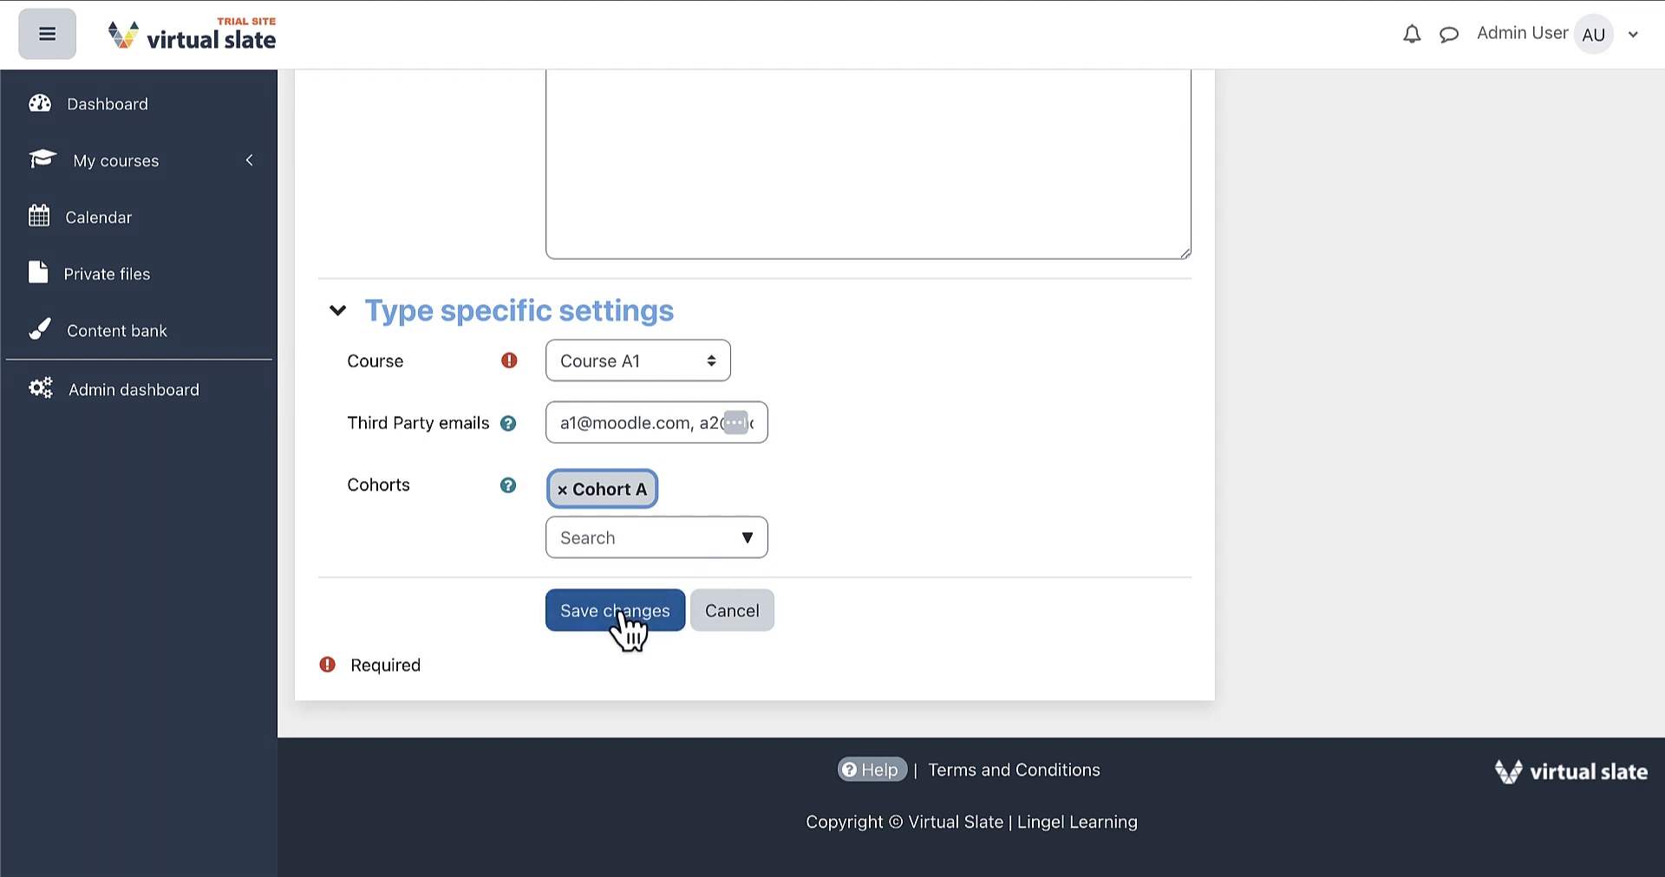
{"action": "left_click", "coordinate": [625, 622]}
{"action": "scroll", "coordinate": [773, 617], "scroll_direction": "down", "scroll_amount": 5}
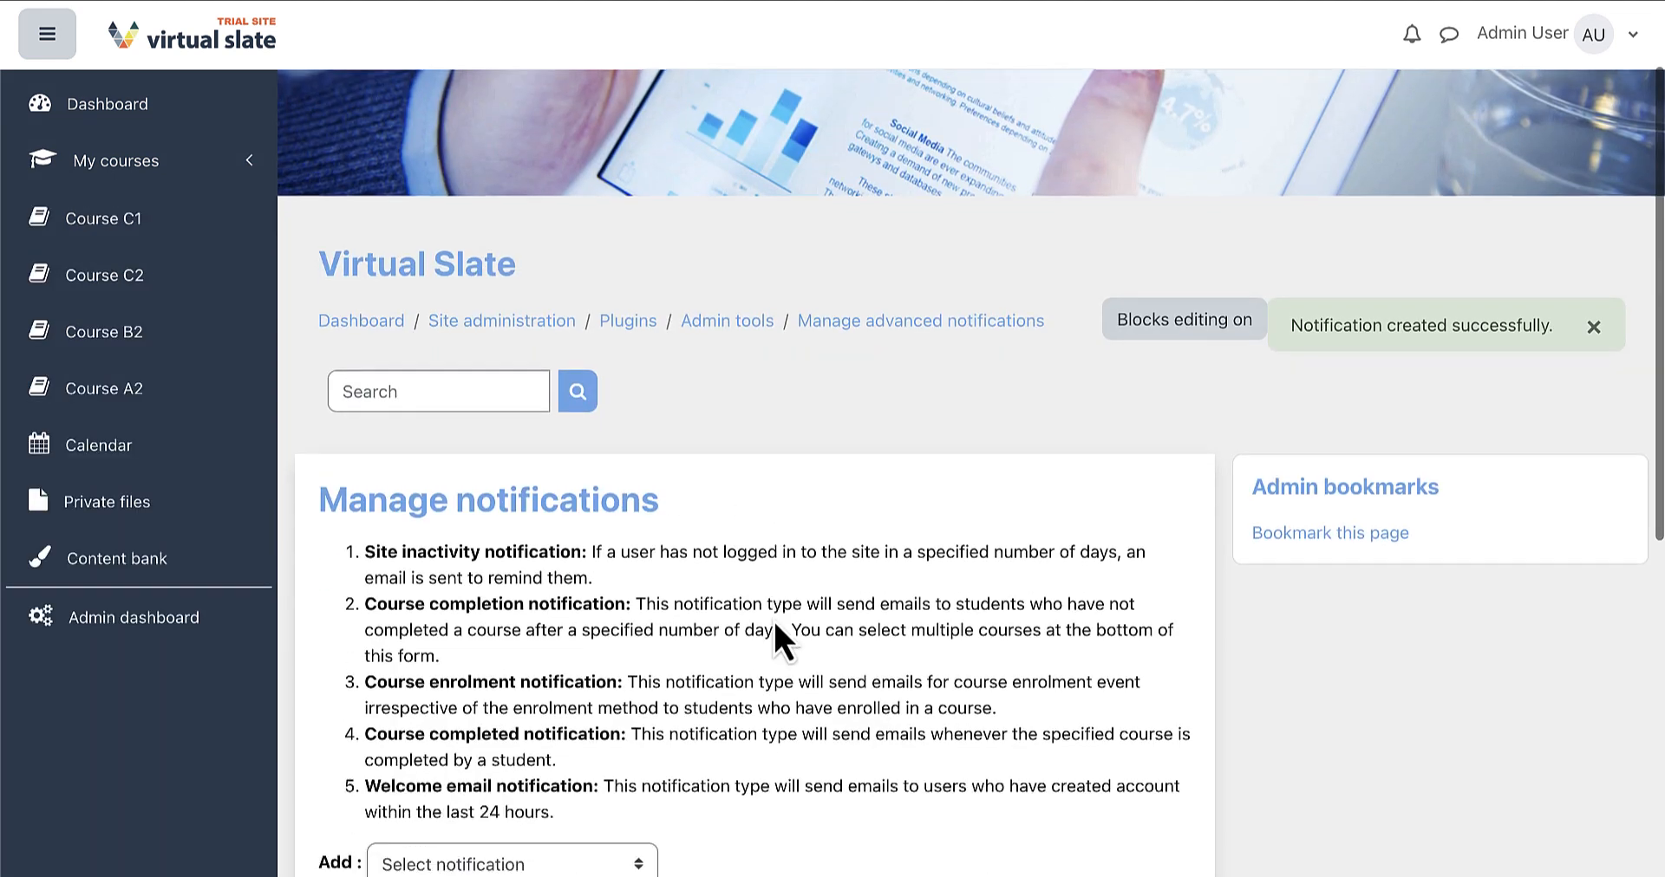
{"action": "scroll", "coordinate": [772, 617], "scroll_direction": "down", "scroll_amount": 3}
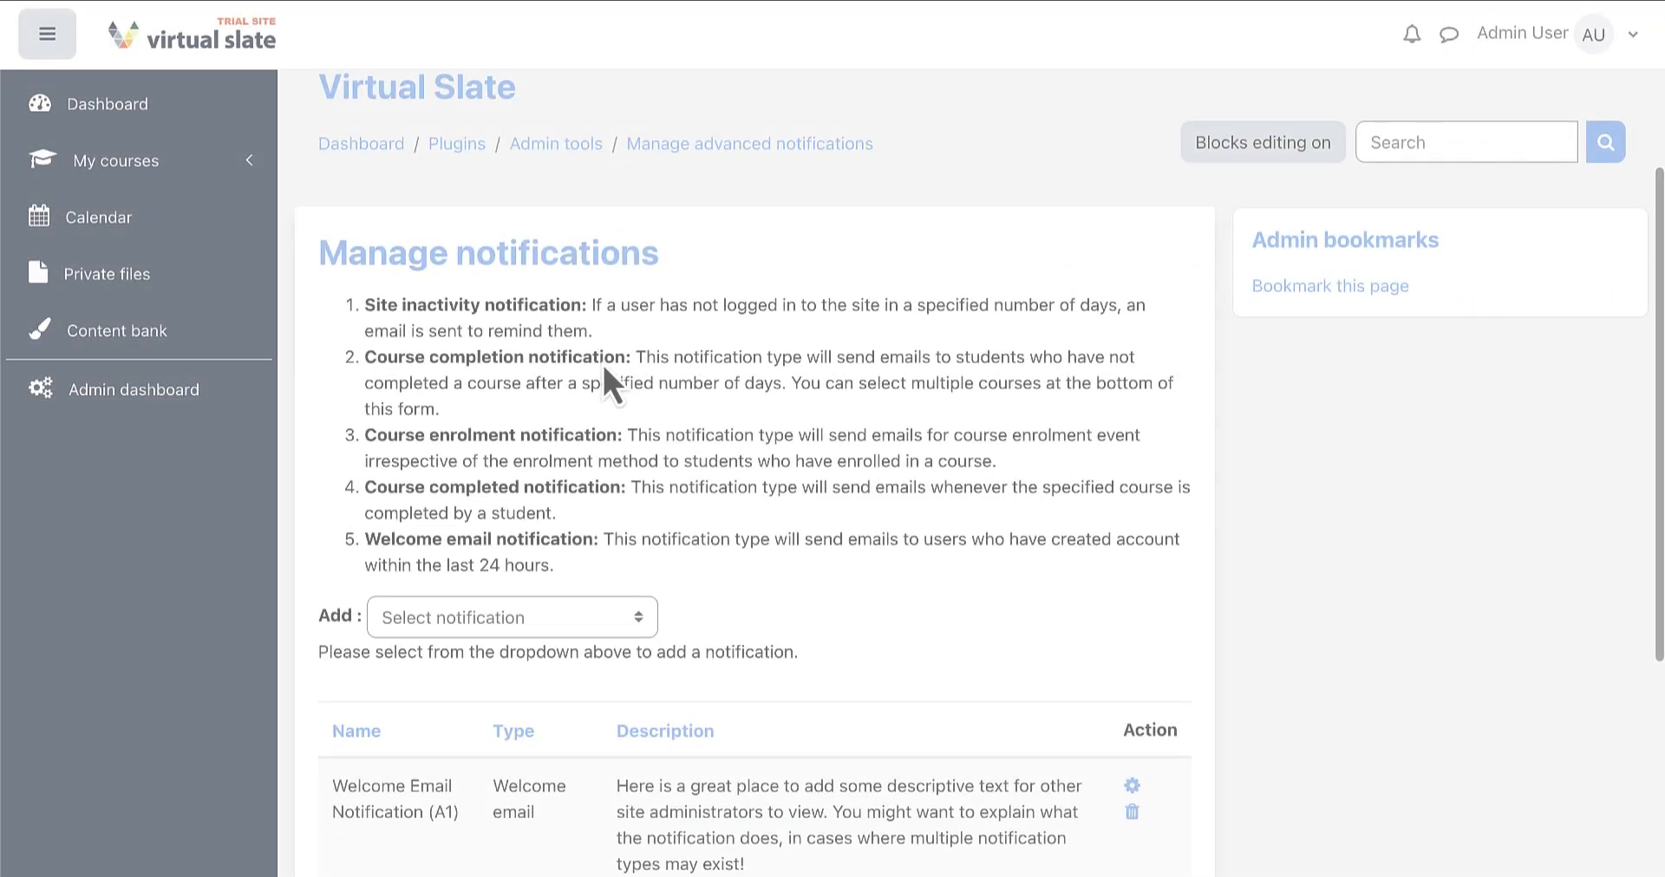
{"action": "scroll", "coordinate": [602, 364], "scroll_direction": "down", "scroll_amount": 3}
Add a new Course completed notification from the Add list
{"action": "scroll", "coordinate": [602, 360], "scroll_direction": "down", "scroll_amount": 1}
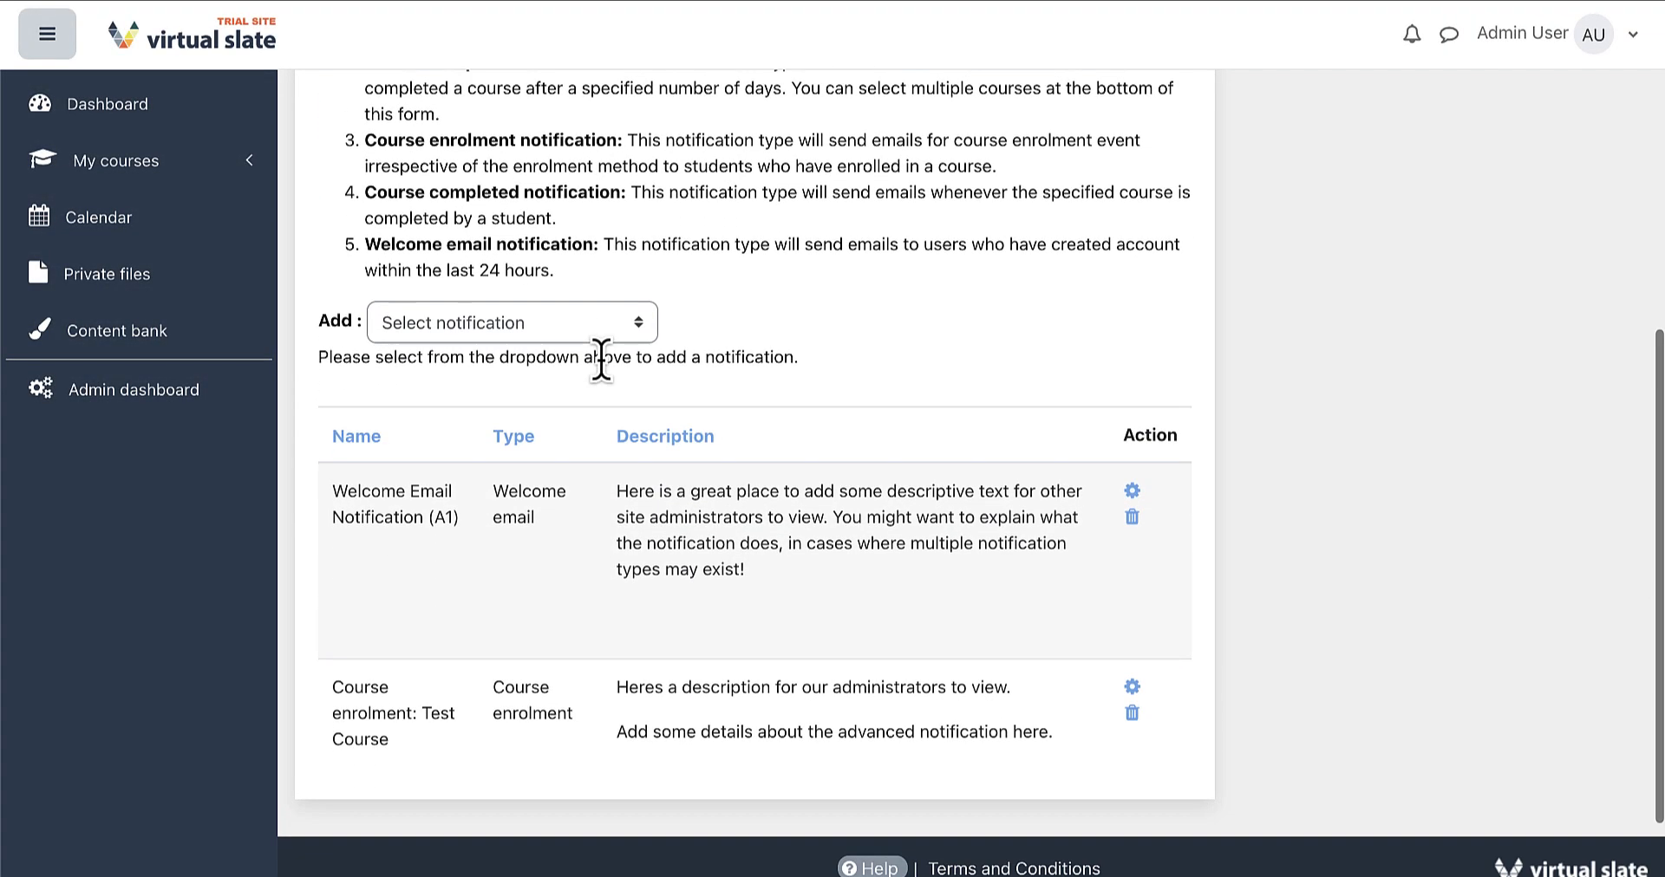
{"action": "left_click", "coordinate": [591, 326]}
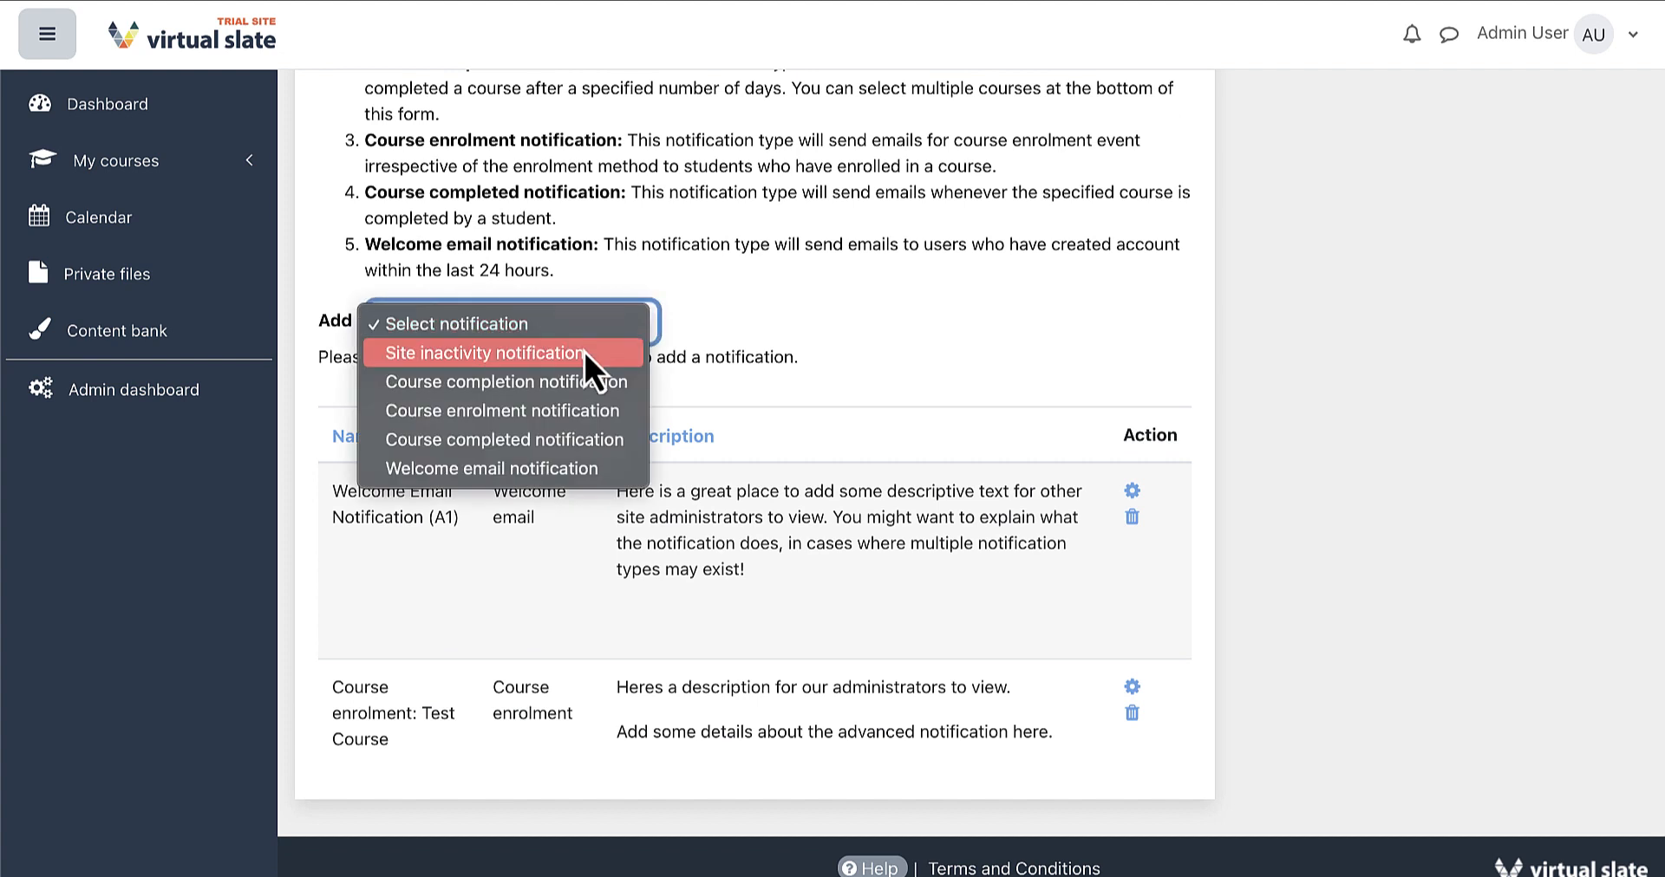
{"action": "left_click", "coordinate": [625, 442]}
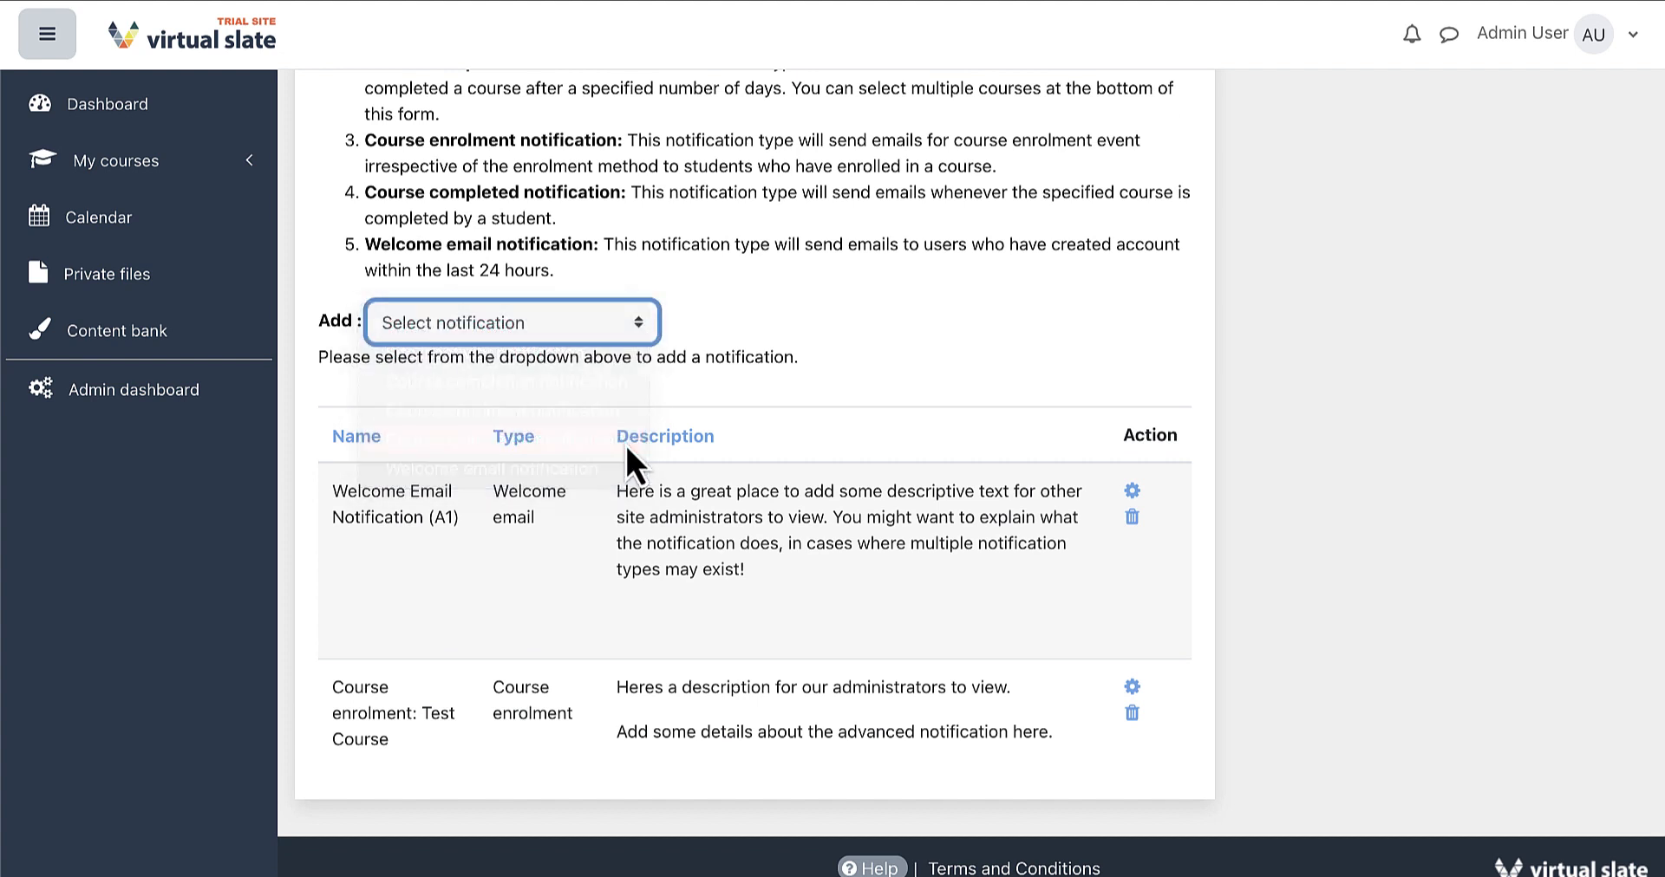
{"action": "scroll", "coordinate": [629, 451], "scroll_direction": "down", "scroll_amount": 5}
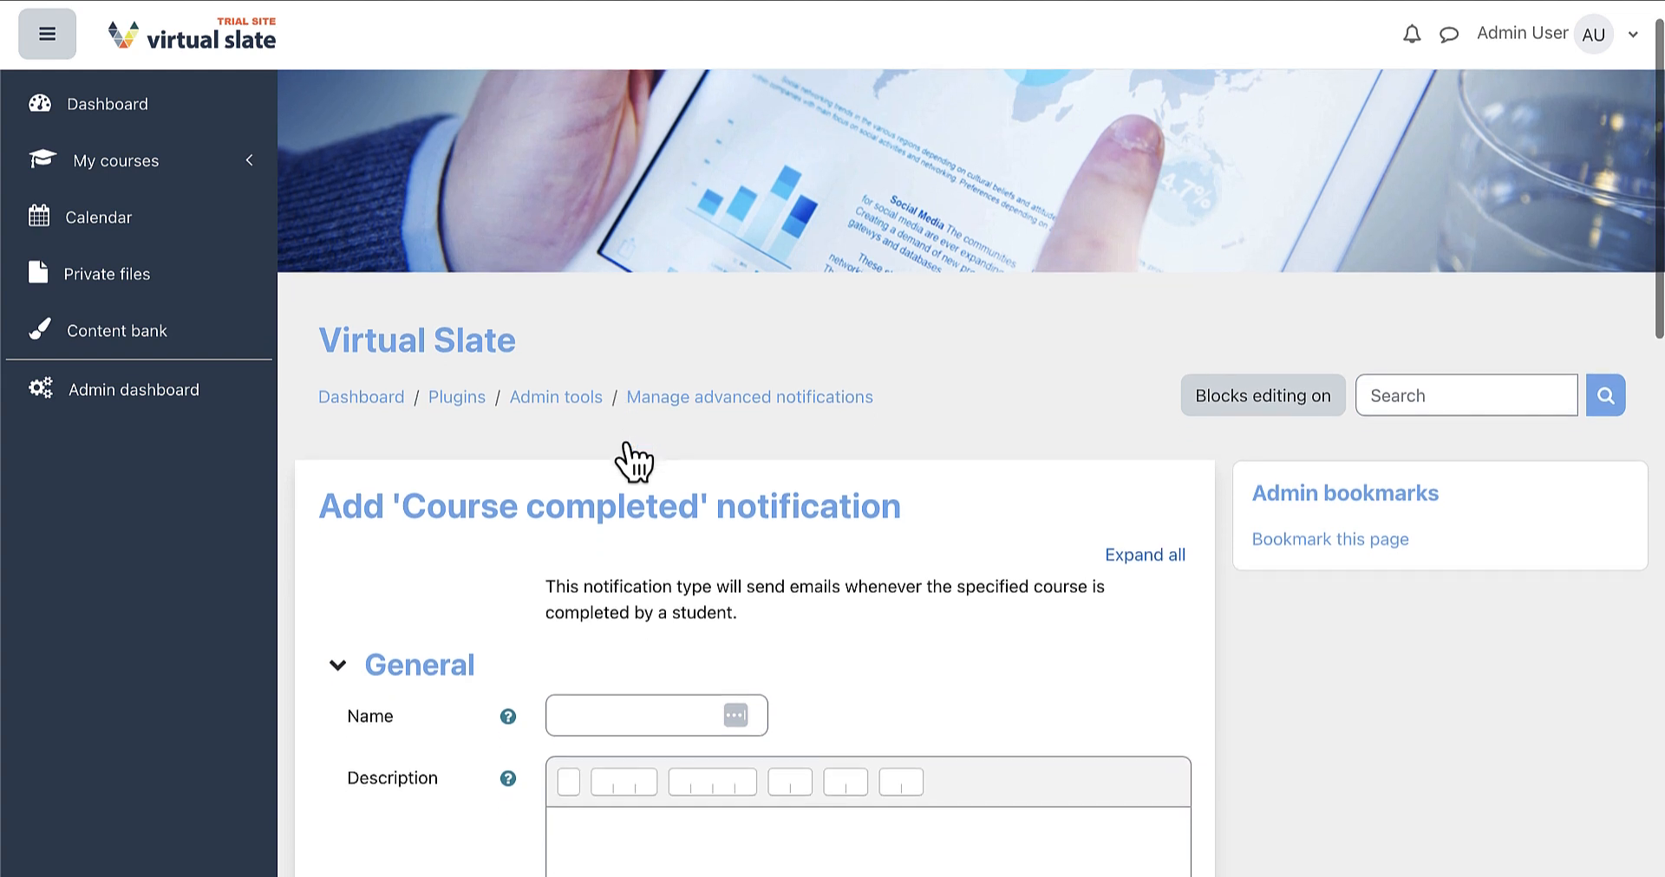
Fill in the name, set subject 'Course completion!' and begin the message 'Hello [firstname]'
{"action": "left_click", "coordinate": [621, 390]}
{"action": "type", "text": "Course com"}
{"action": "type", "text": "Cour"}
{"action": "type", "text": "se compl"}
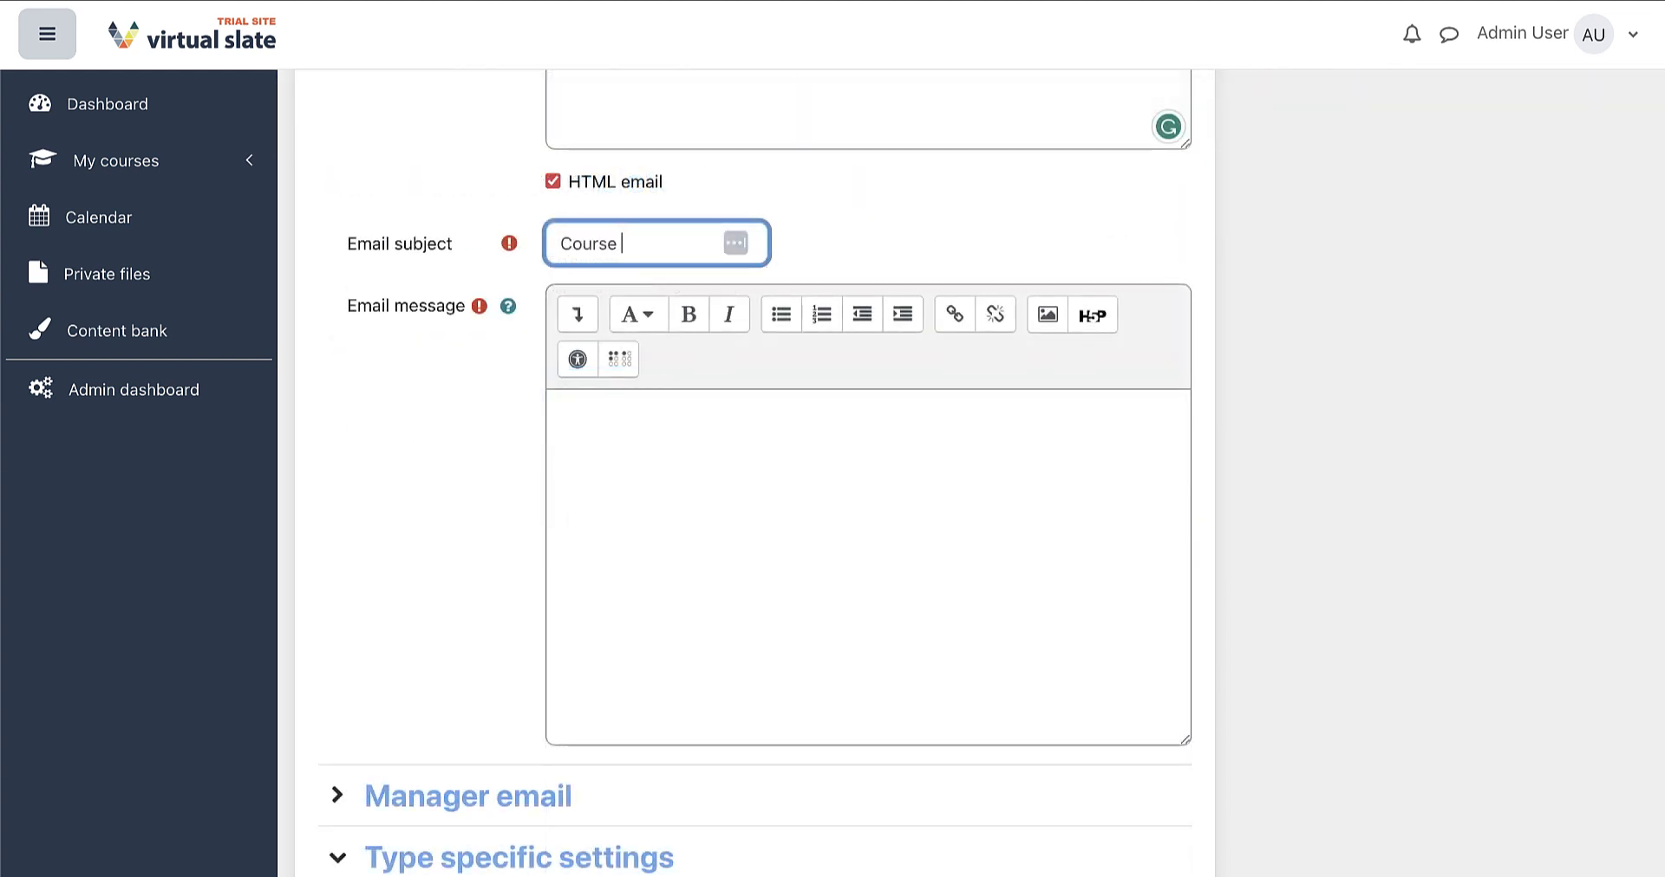
{"action": "type", "text": "etion"}
{"action": "type", "text": "!"}
{"action": "type", "text": "Hello"}
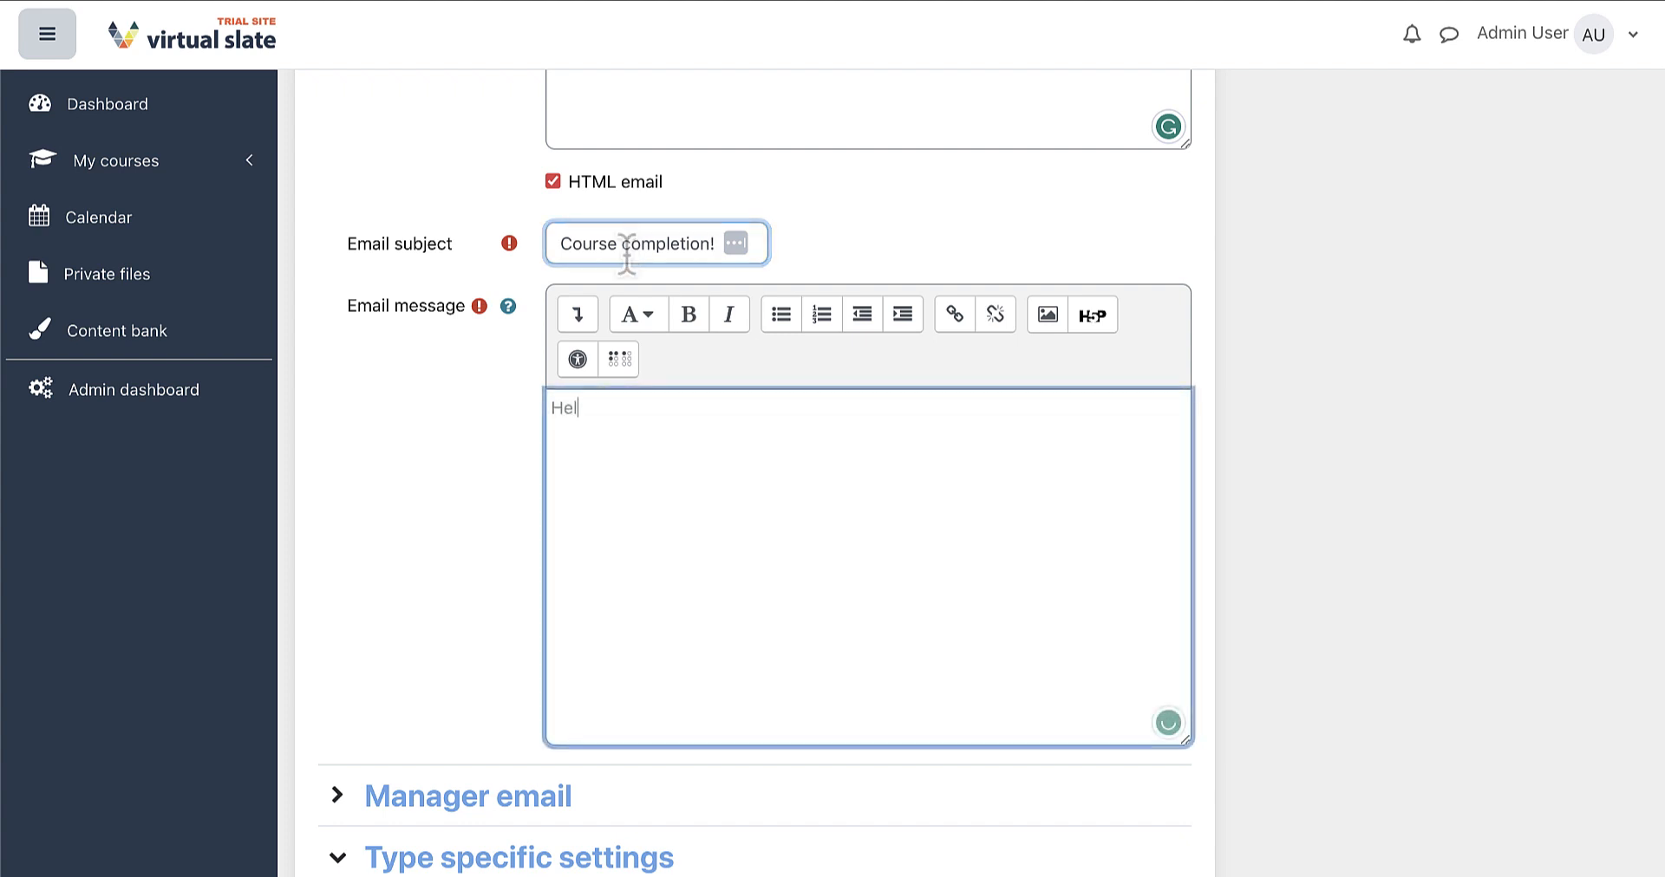
{"action": "type", "text": " [firstname"}
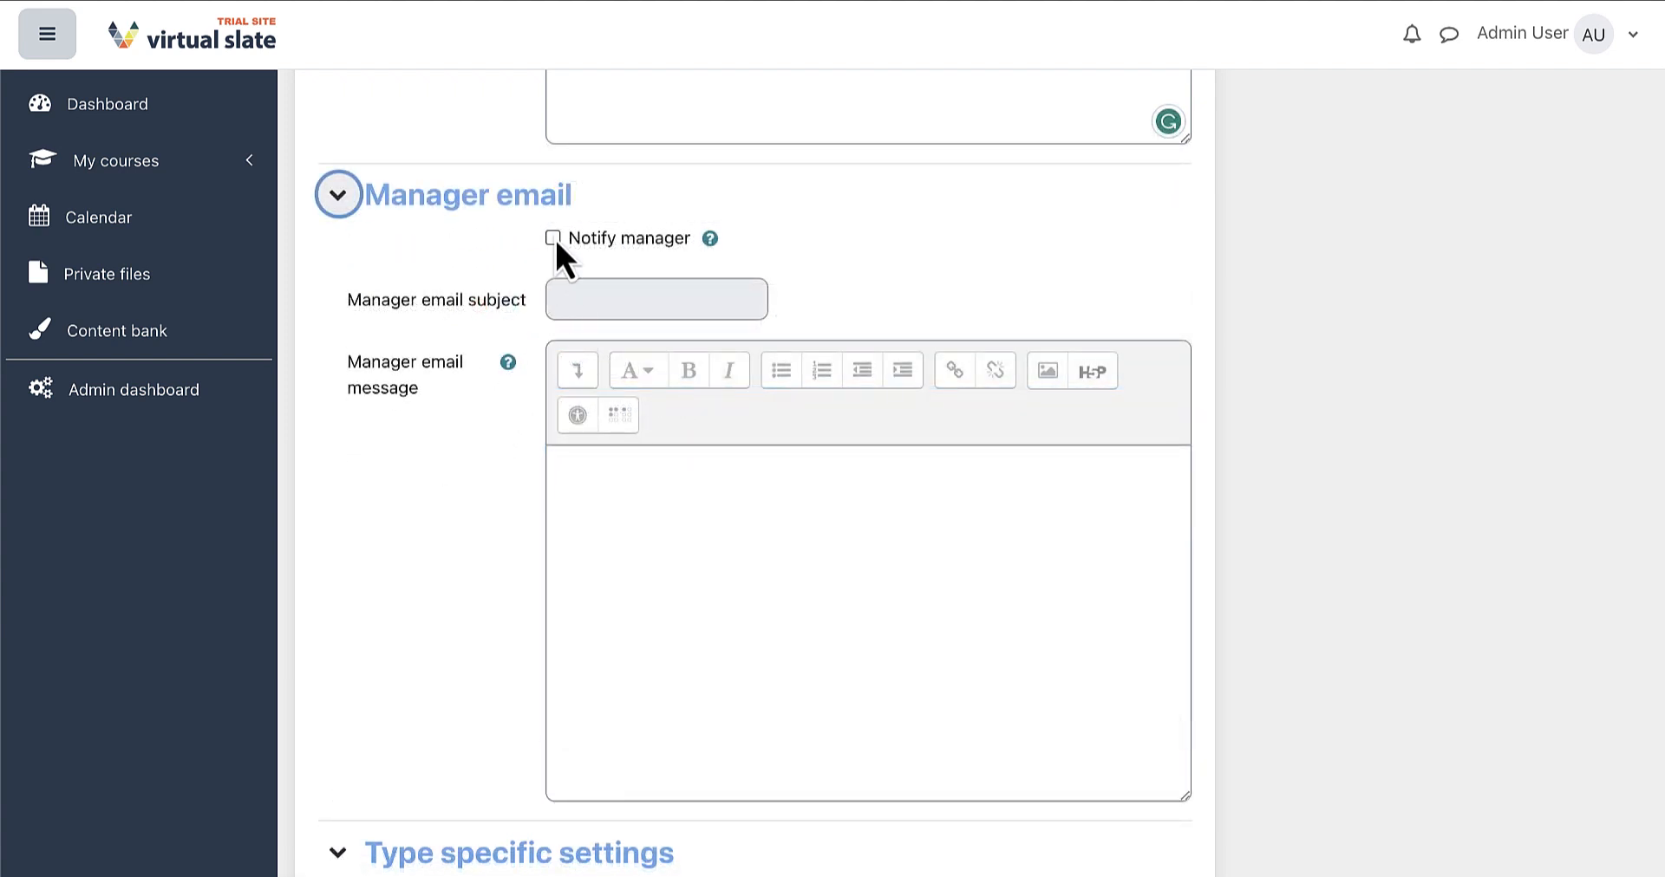
Turn on manager notification with a 'Manager: Course…' subject and a 'following users have completed' message
{"action": "left_click", "coordinate": [554, 236]}
{"action": "left_click", "coordinate": [597, 295]}
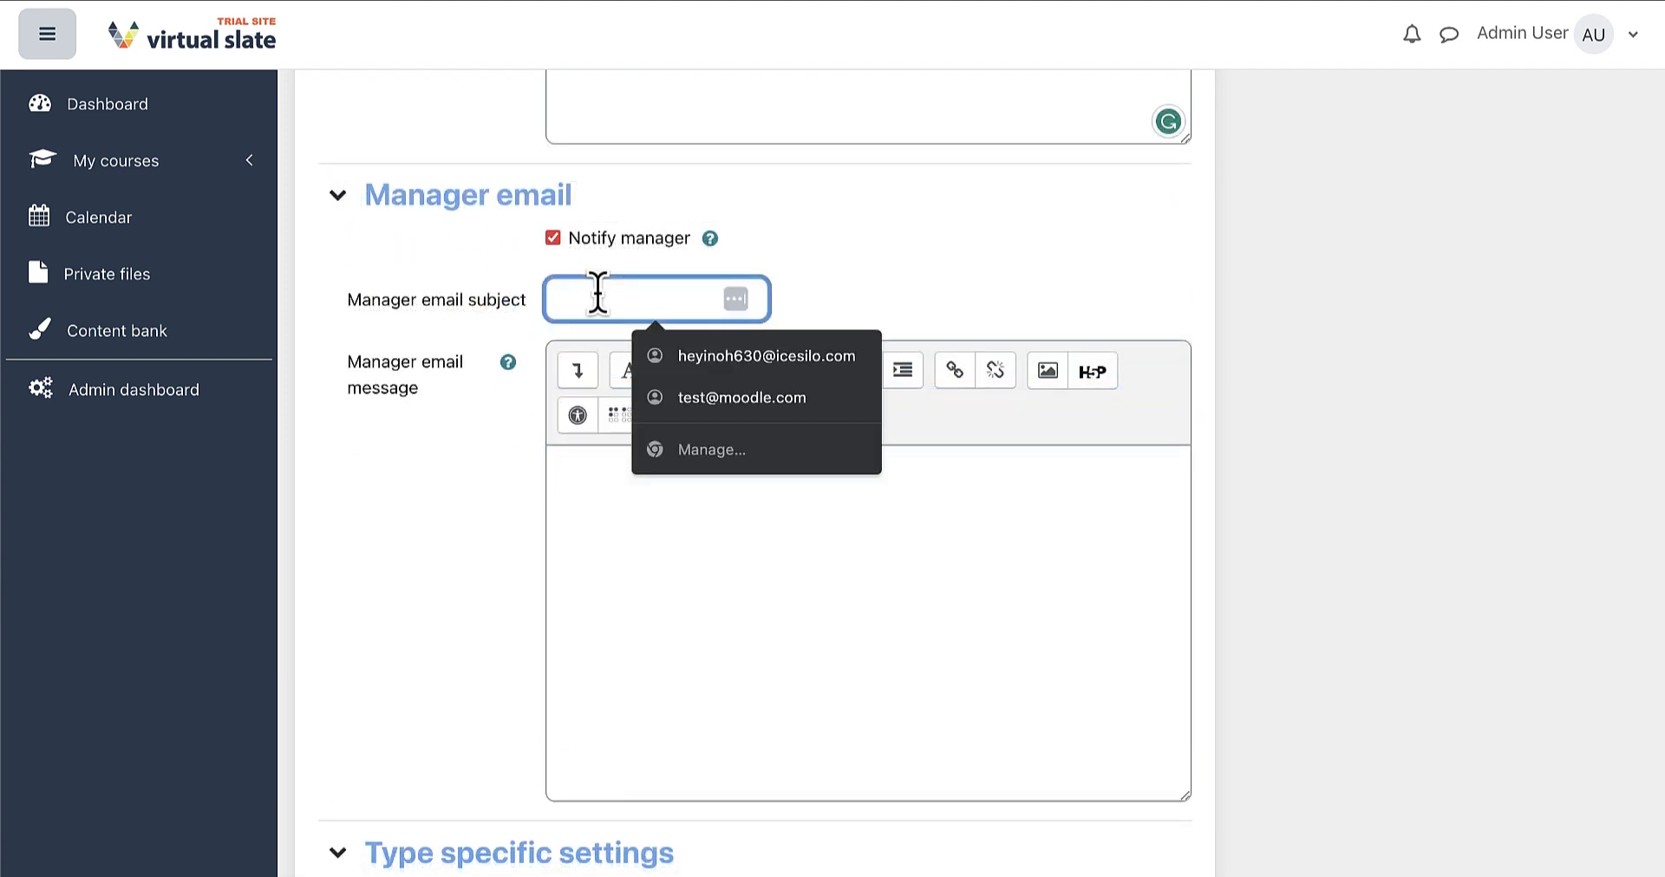
{"action": "type", "text": "Manager: Course co"}
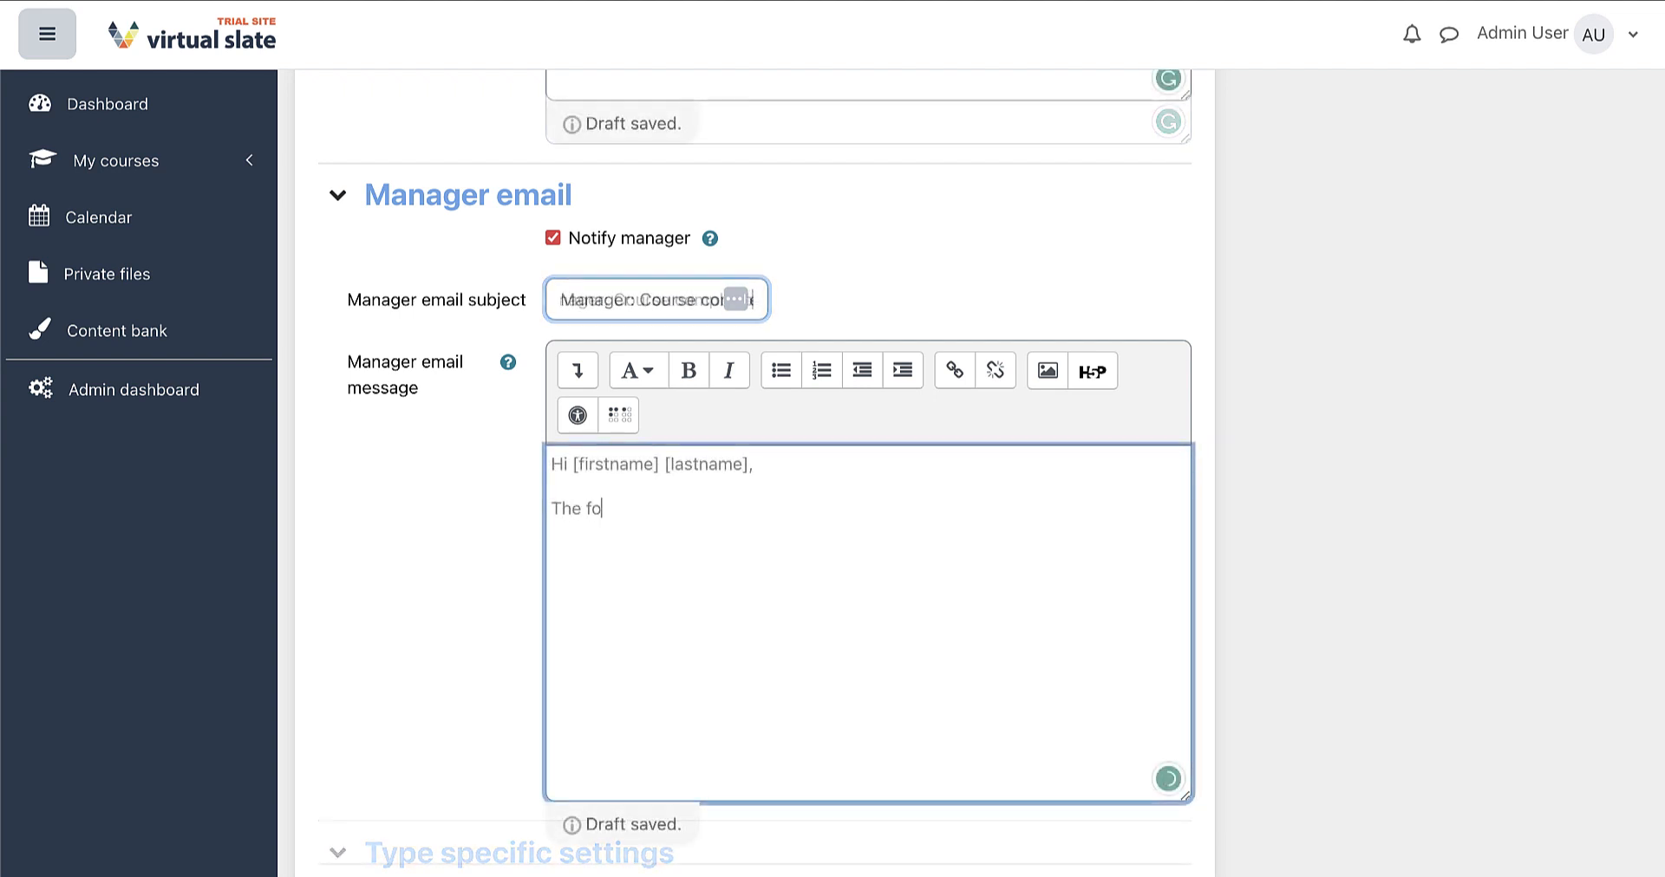
{"action": "type", "text": "llowing users have completed the test course!"}
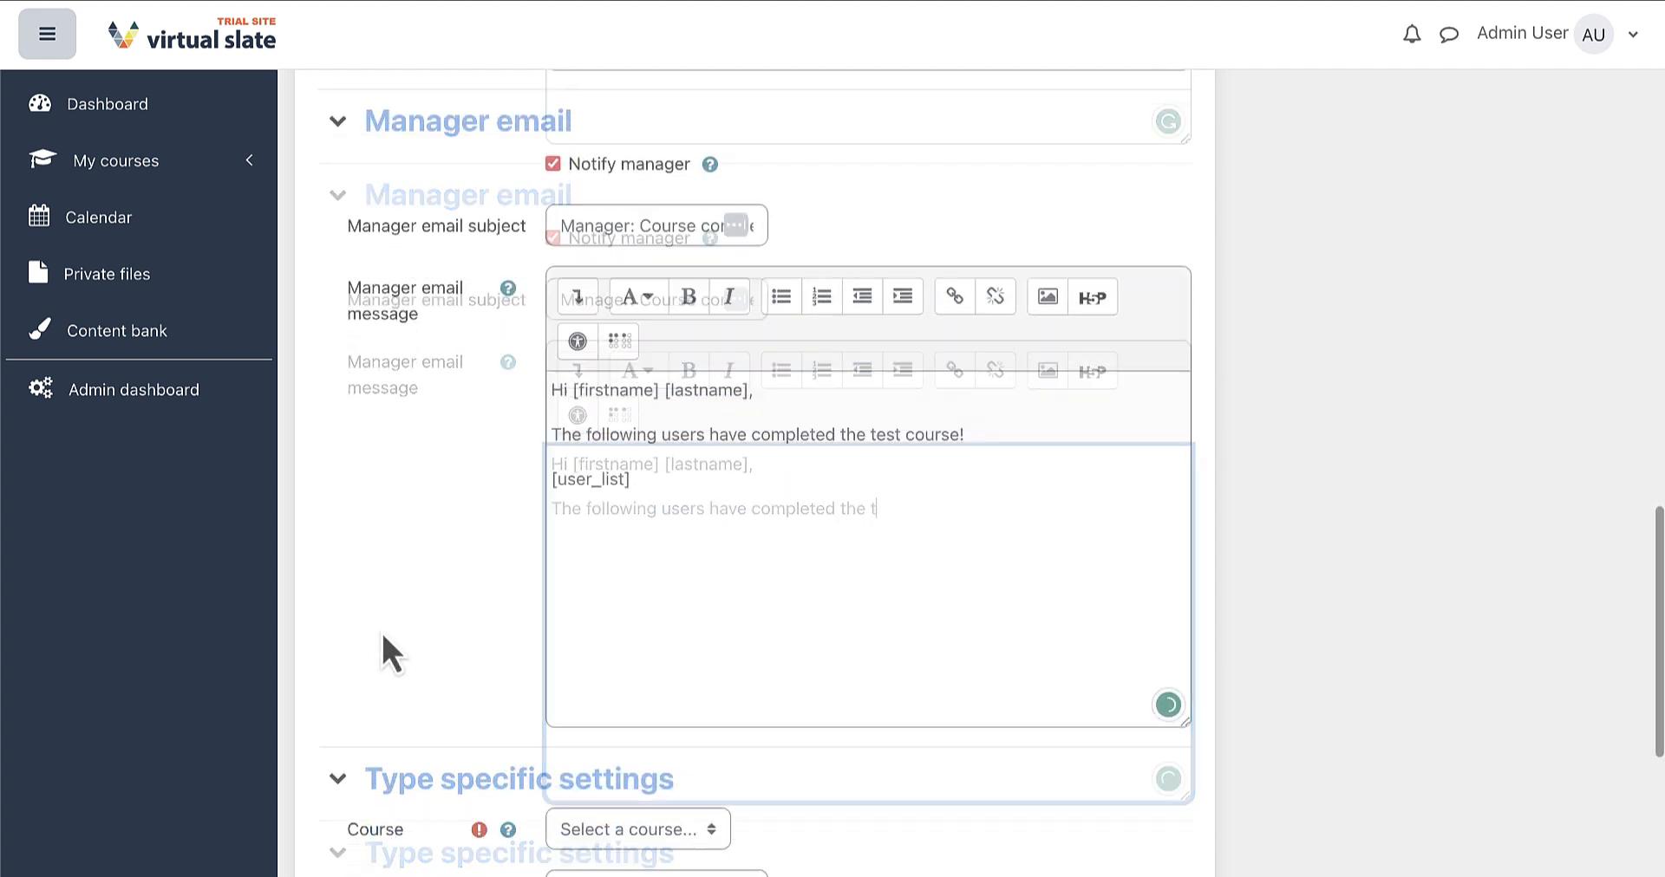
{"action": "scroll", "coordinate": [381, 631], "scroll_direction": "down", "scroll_amount": 4}
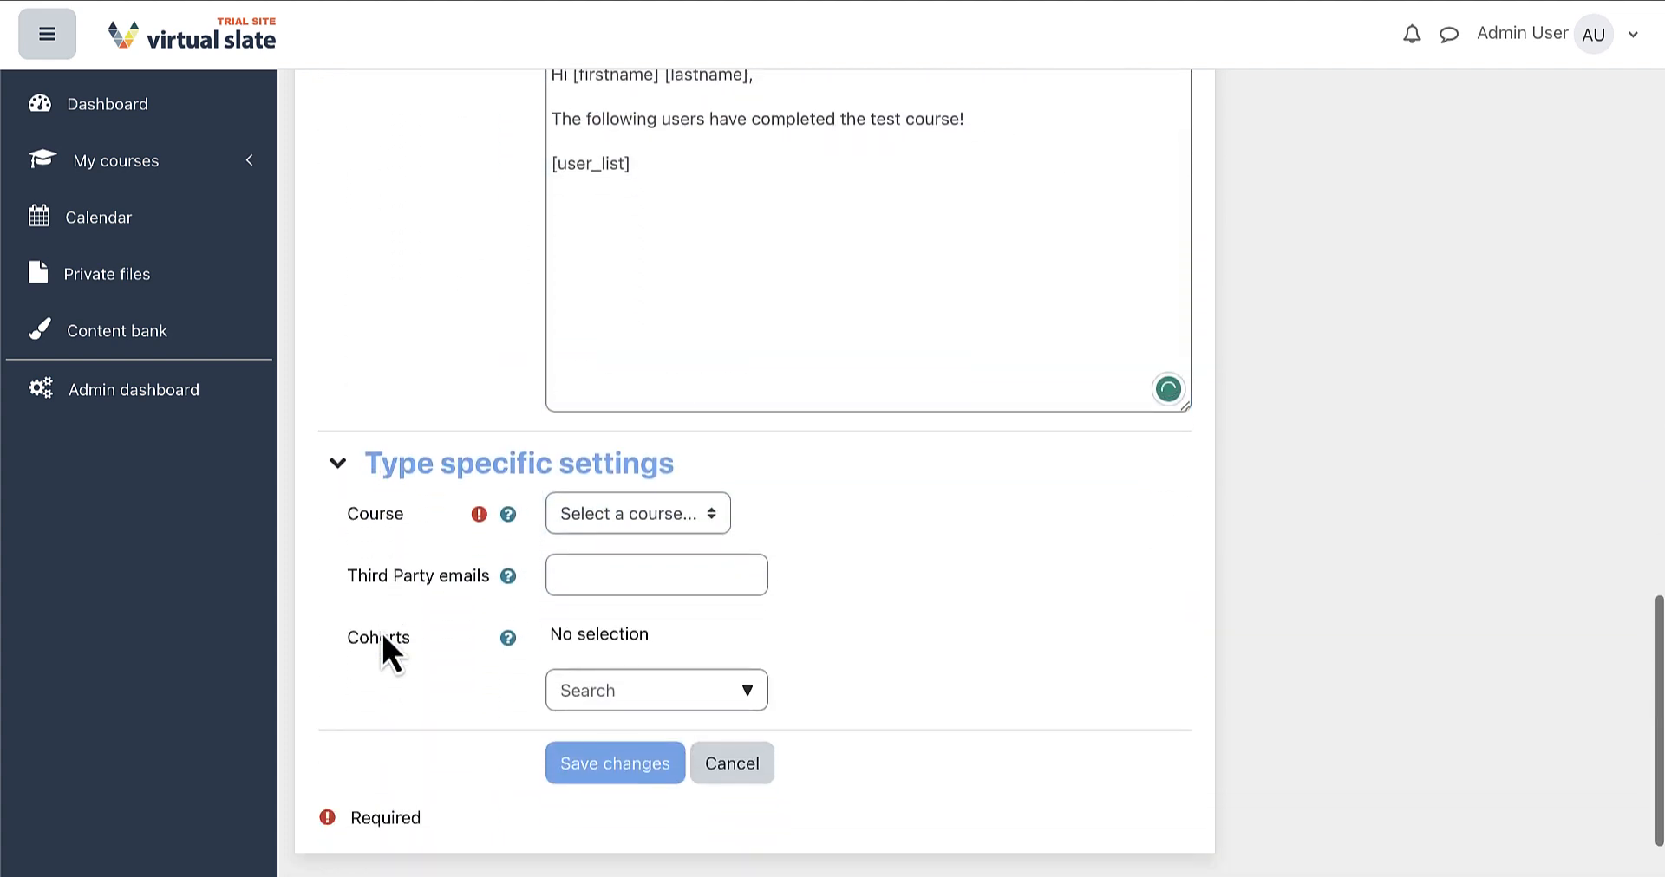
Select Course B1, enter two third-party email addresses, and replace Cohort A with Cohort B
{"action": "left_click", "coordinate": [714, 511]}
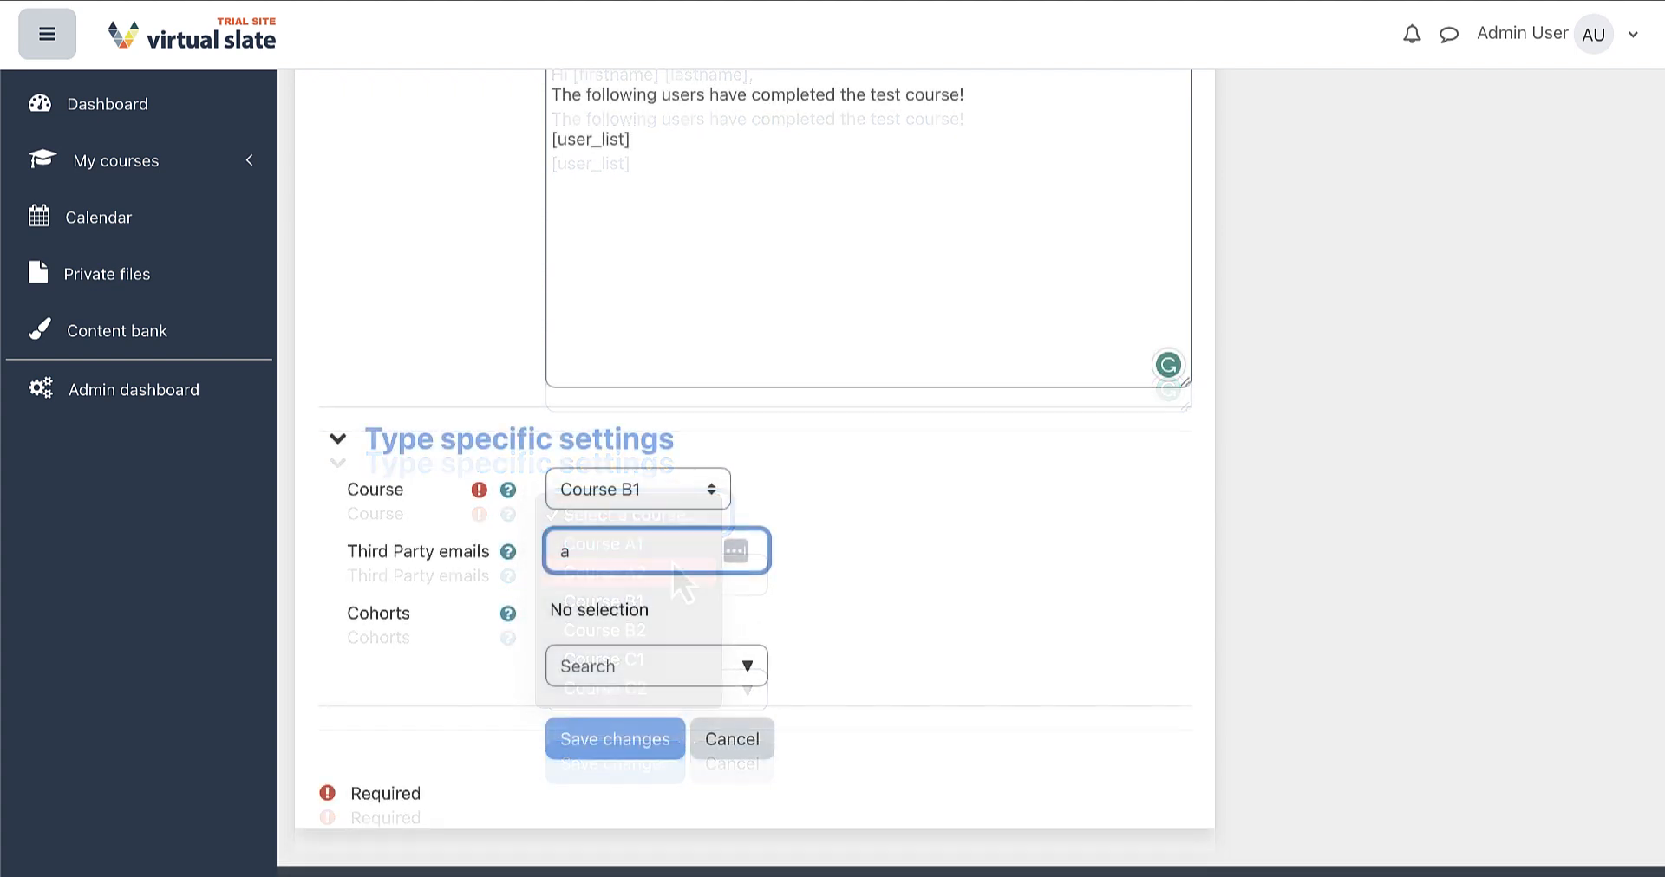
{"action": "type", "text": "@moodle.com"}
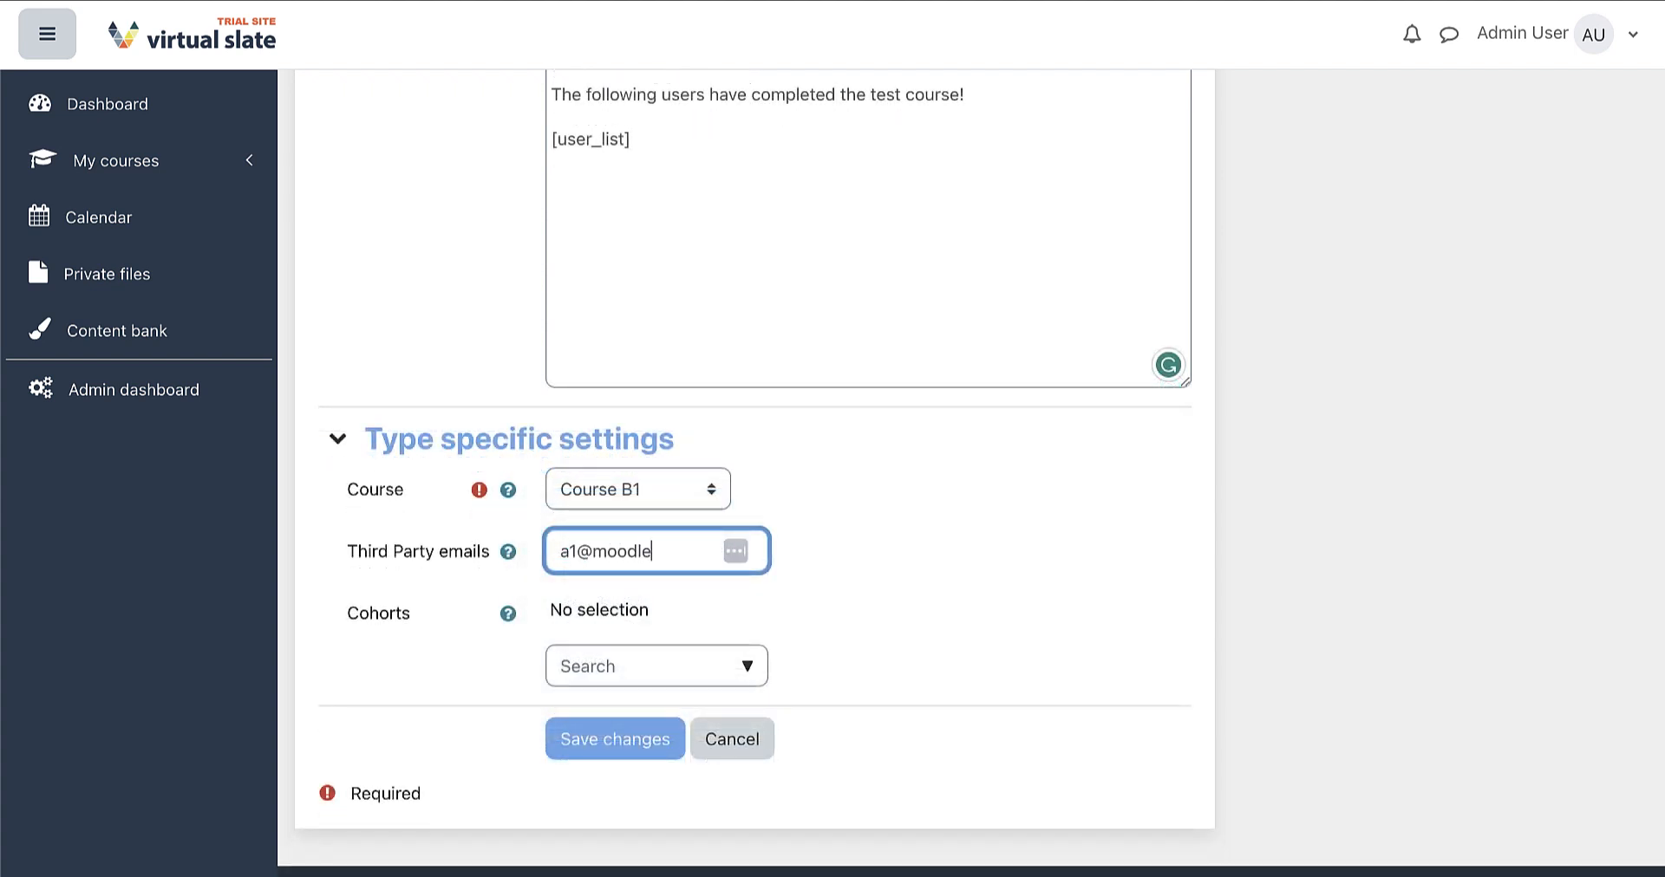
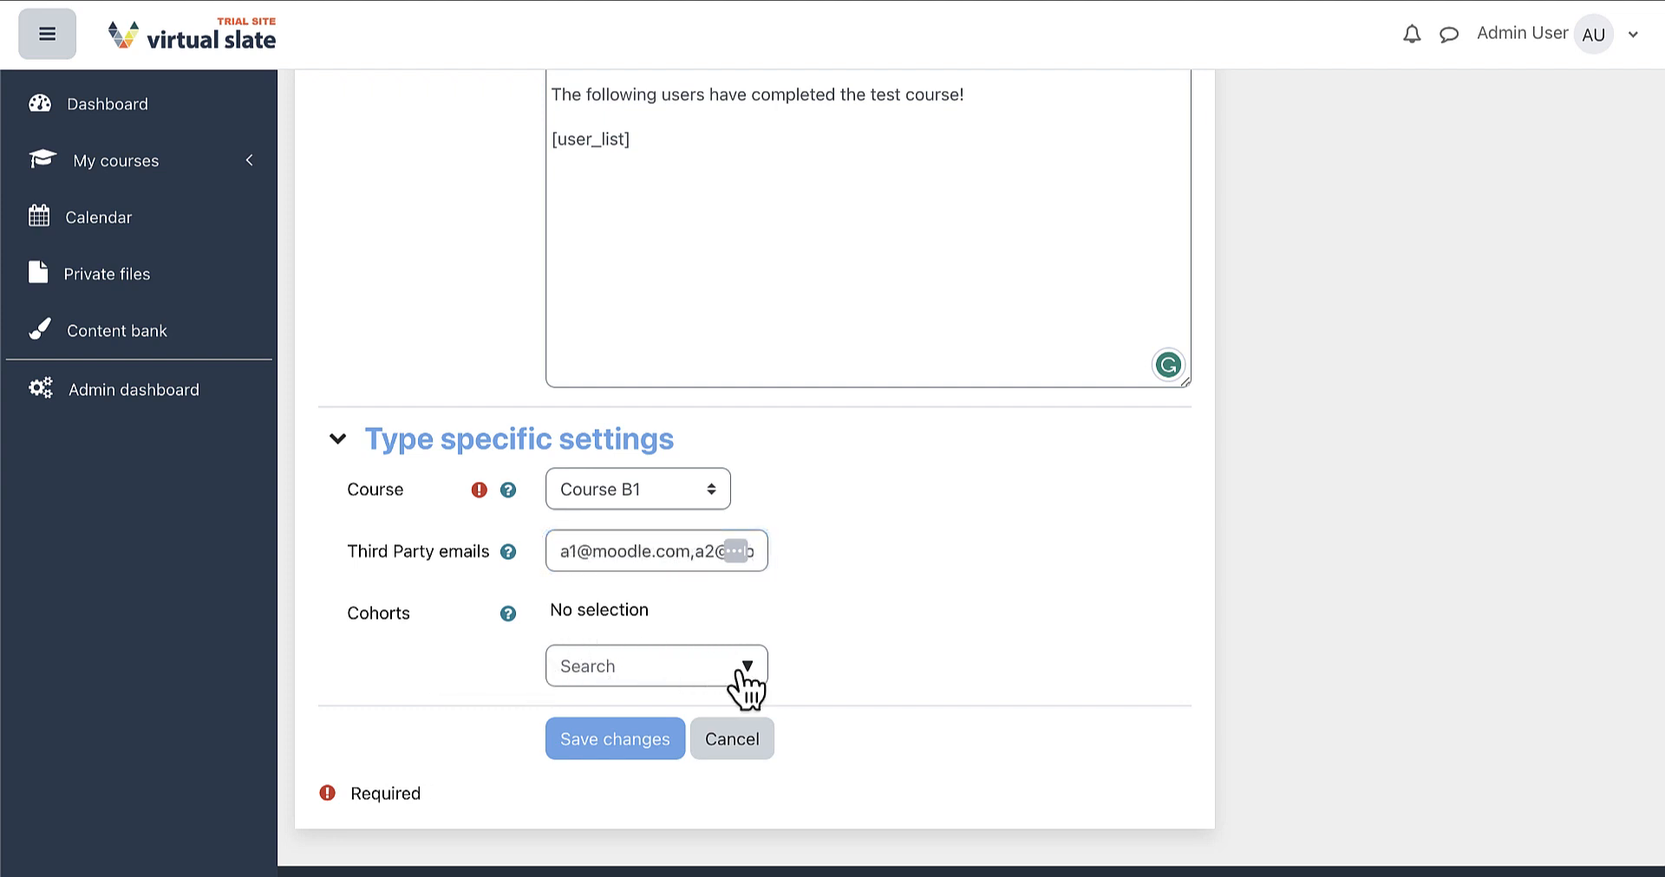
{"action": "left_click", "coordinate": [748, 667]}
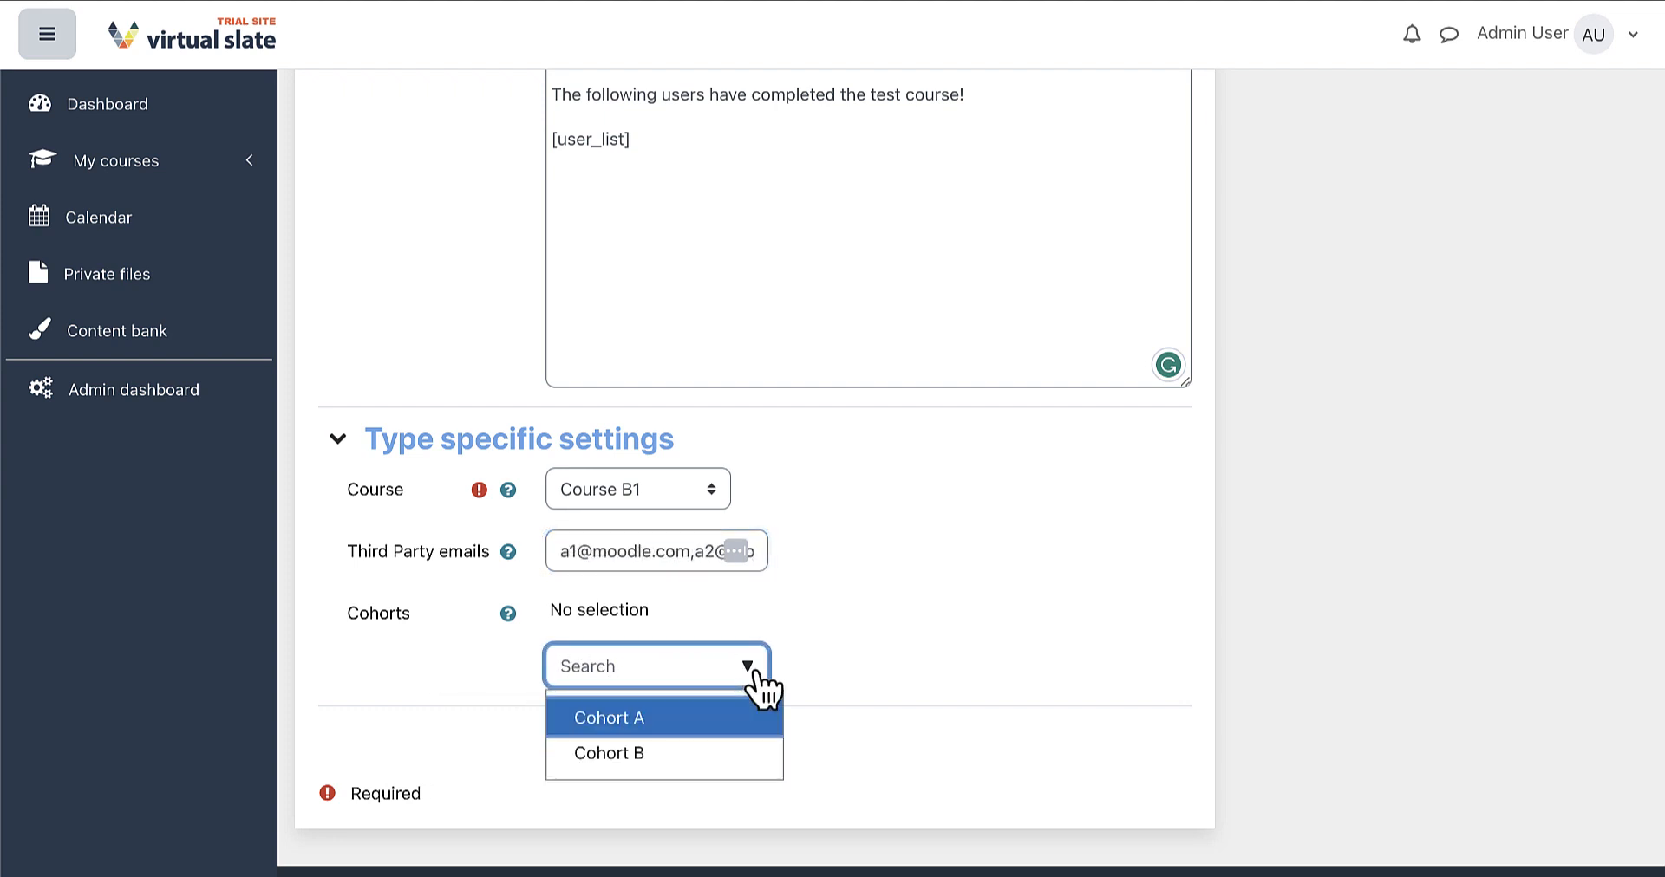
{"action": "left_click", "coordinate": [639, 752]}
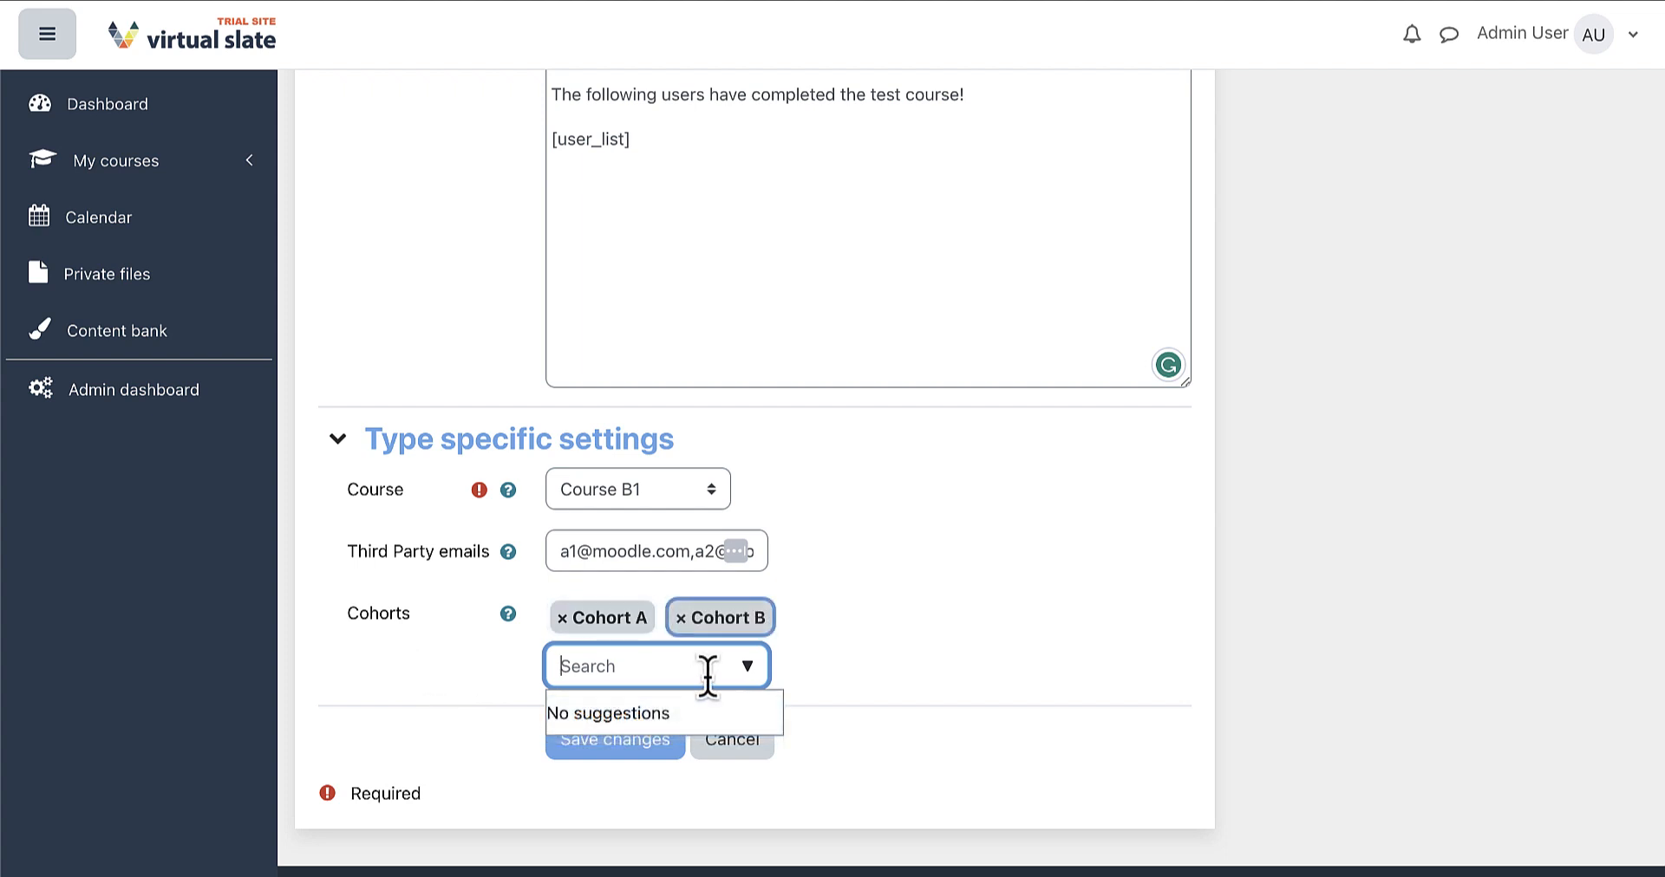
{"action": "left_click", "coordinate": [562, 619]}
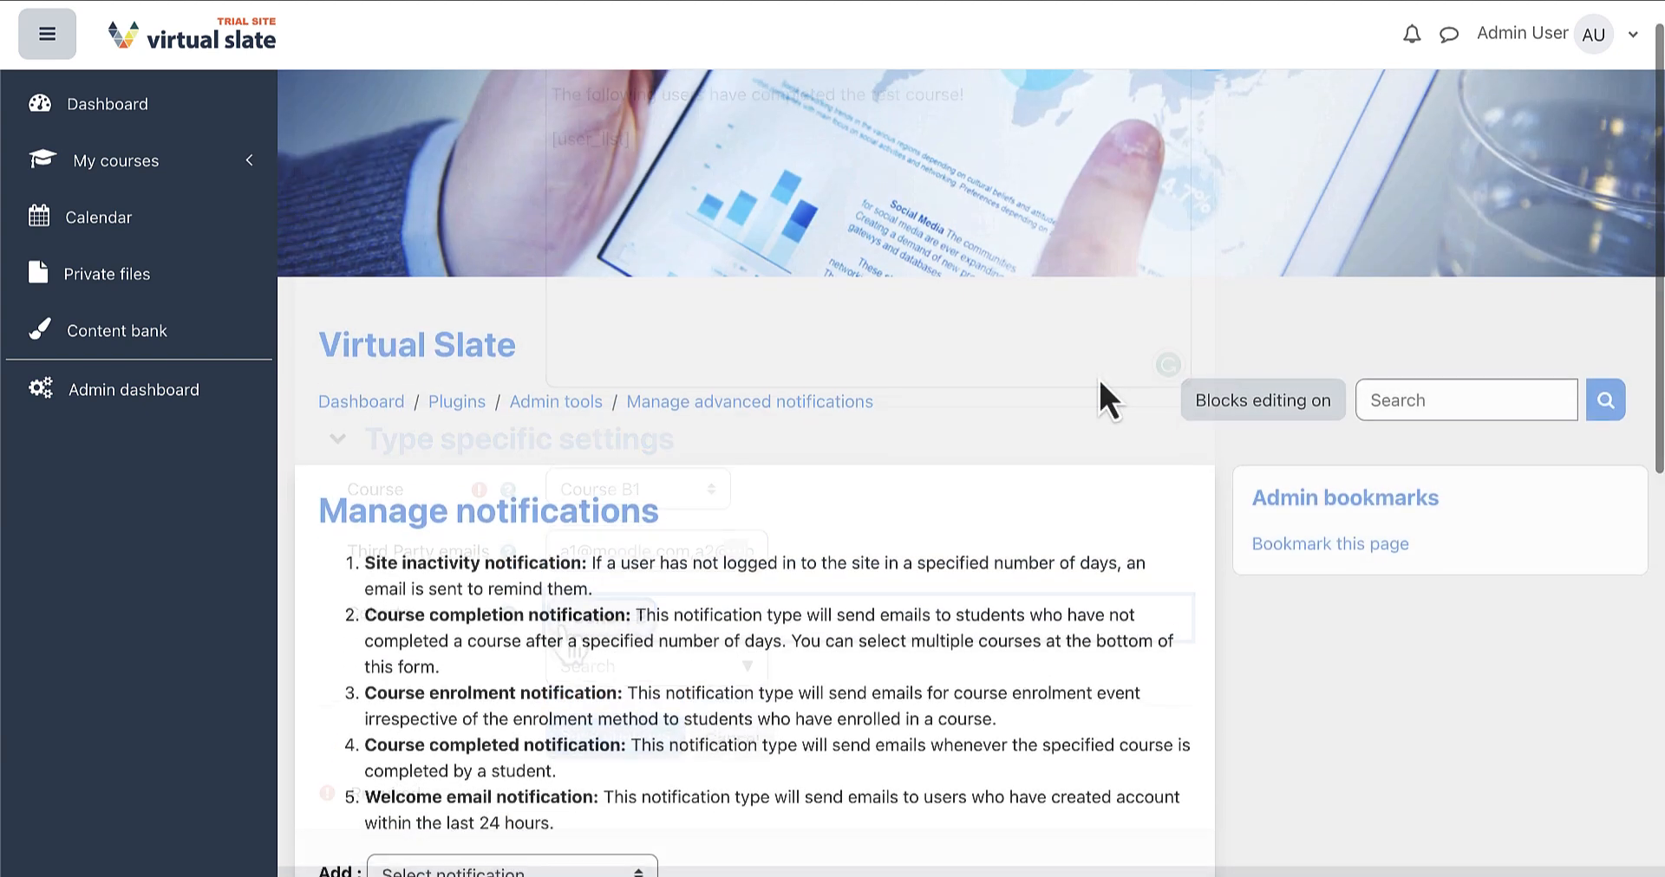
{"action": "scroll", "coordinate": [1098, 400], "scroll_direction": "down", "scroll_amount": 5}
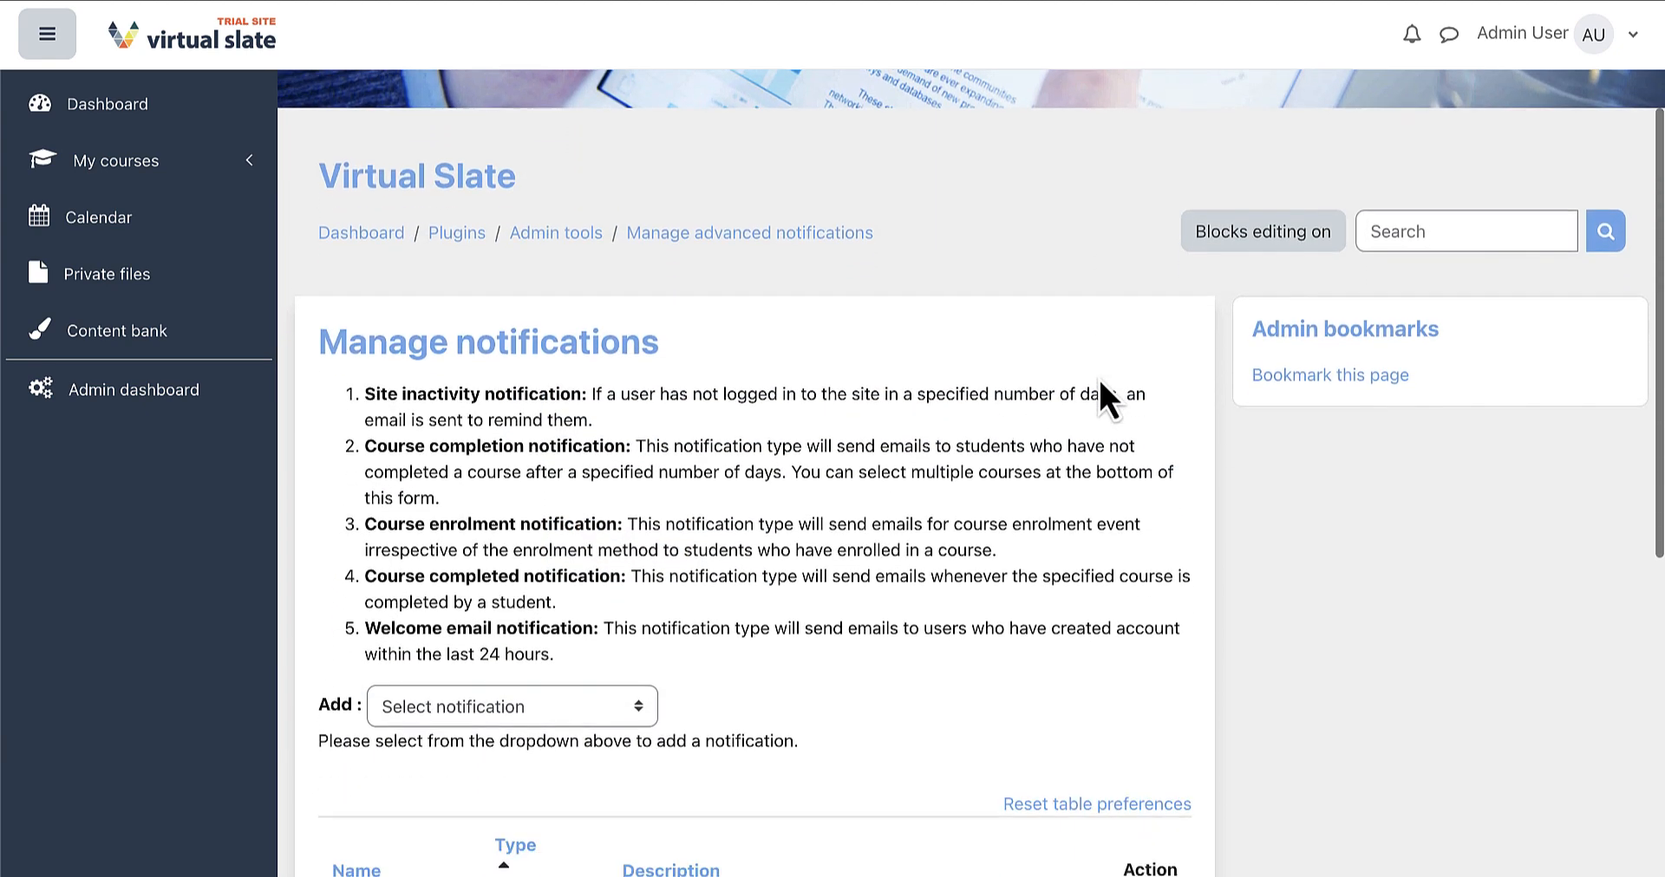
Choose Course completion notification from the Add list to open a new reminder form
{"action": "scroll", "coordinate": [1097, 376], "scroll_direction": "down", "scroll_amount": 1}
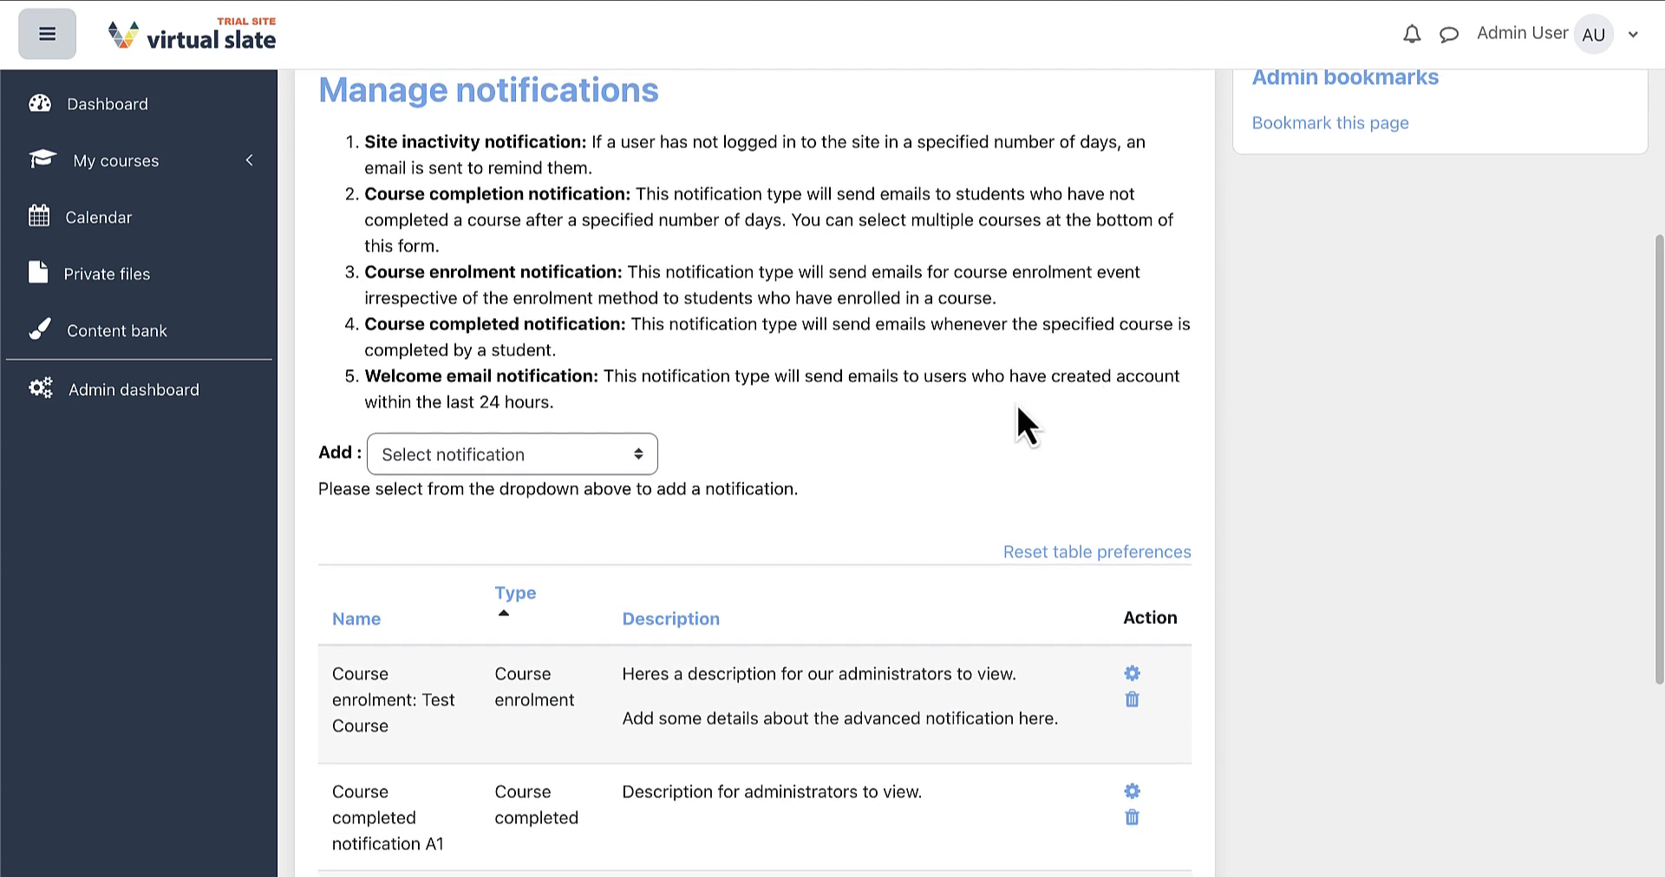
{"action": "left_click", "coordinate": [633, 460]}
{"action": "key", "text": "Down"}
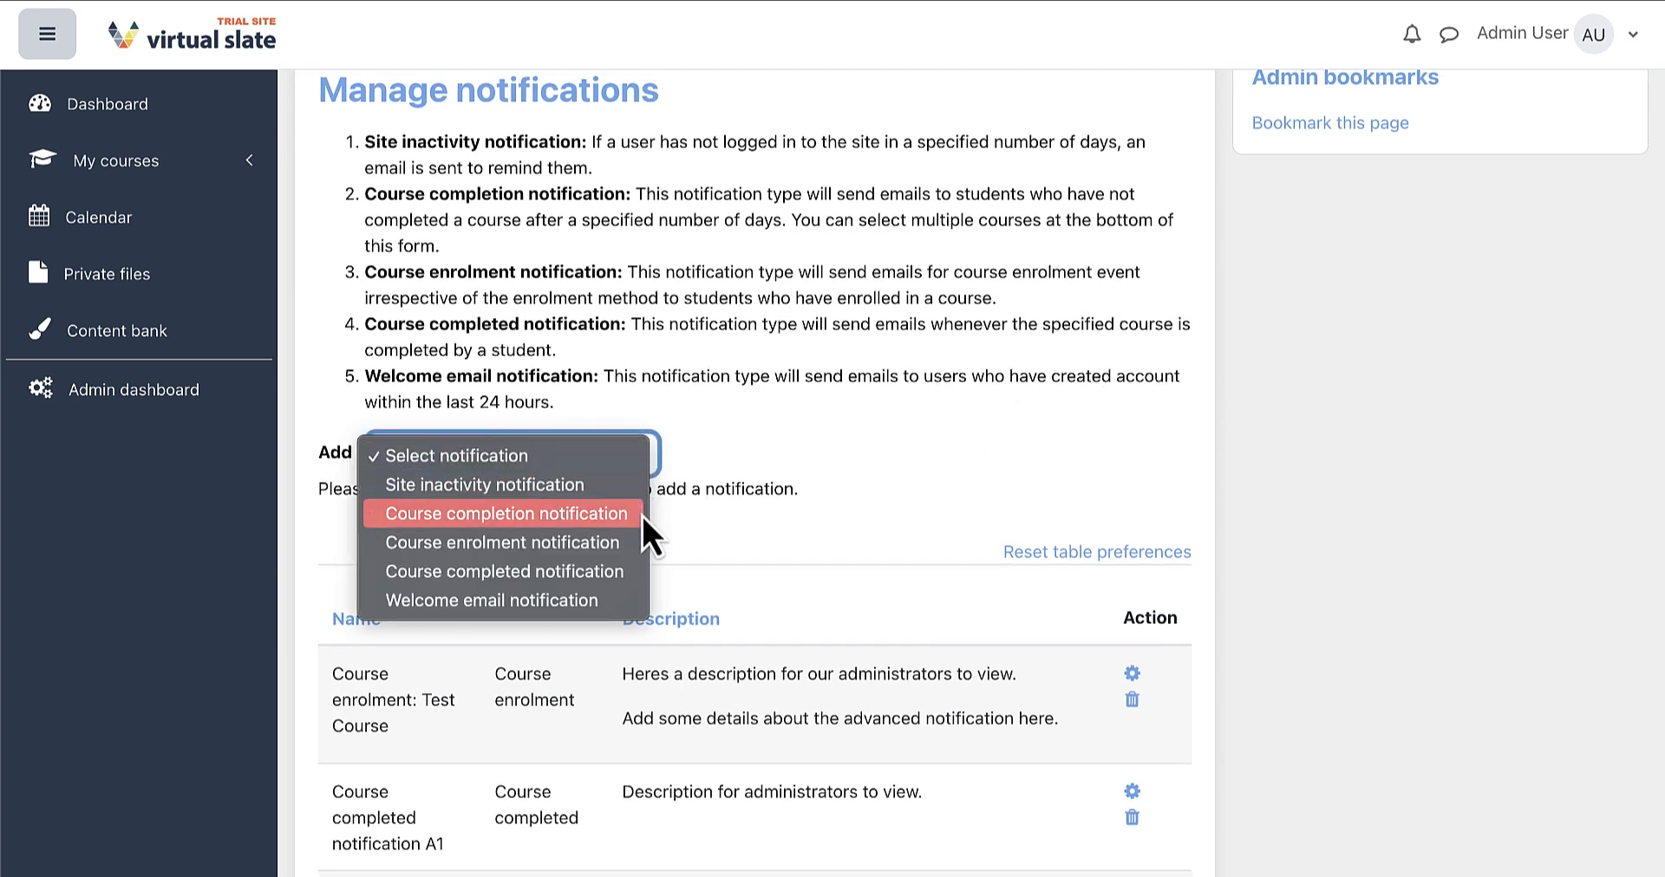
{"action": "left_click", "coordinate": [642, 513]}
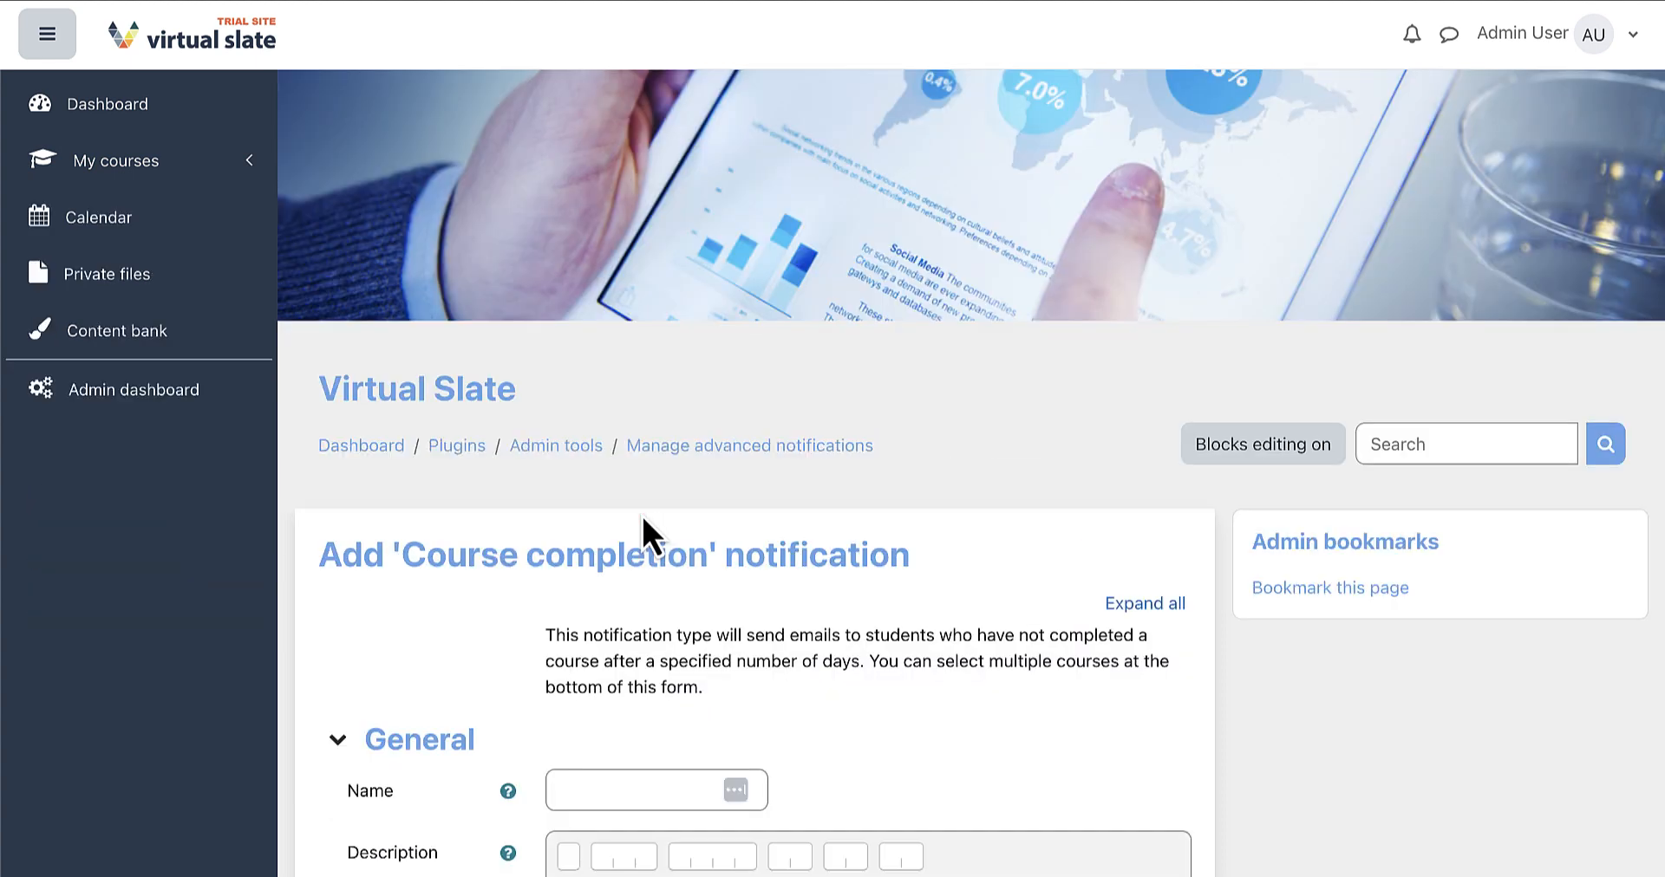
{"action": "scroll", "coordinate": [642, 513], "scroll_direction": "down", "scroll_amount": 2}
{"action": "scroll", "coordinate": [642, 513], "scroll_direction": "down", "scroll_amount": 3}
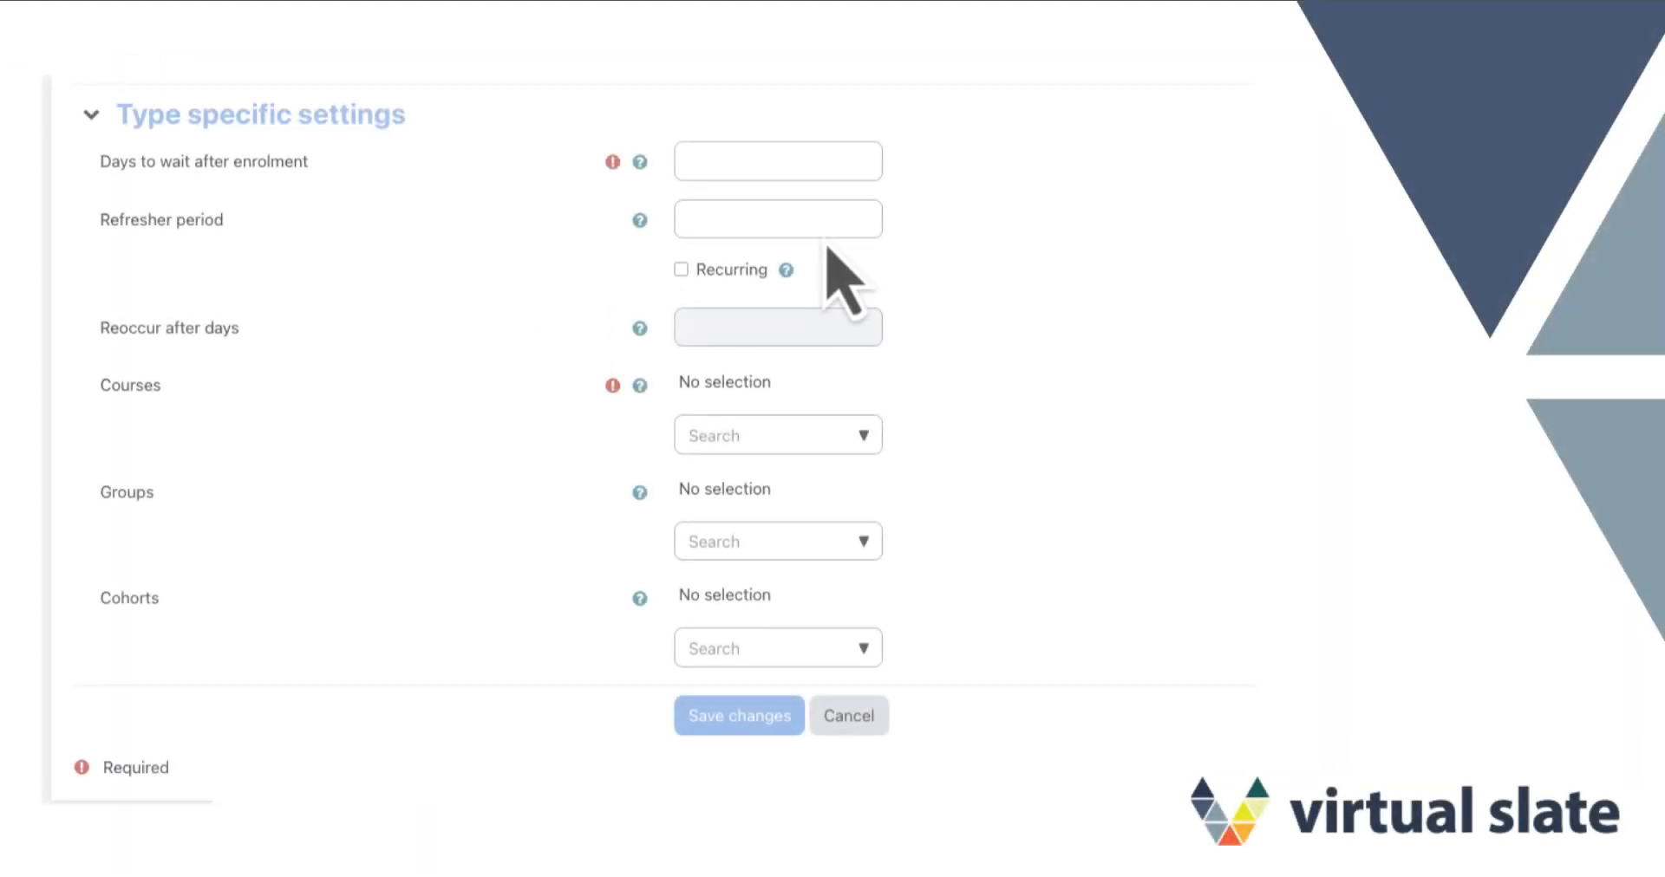
Set Days to wait after enrolment to 3, leave Refresher period empty, and recur every 3 days
{"action": "left_click", "coordinate": [791, 157]}
{"action": "type", "text": "3"}
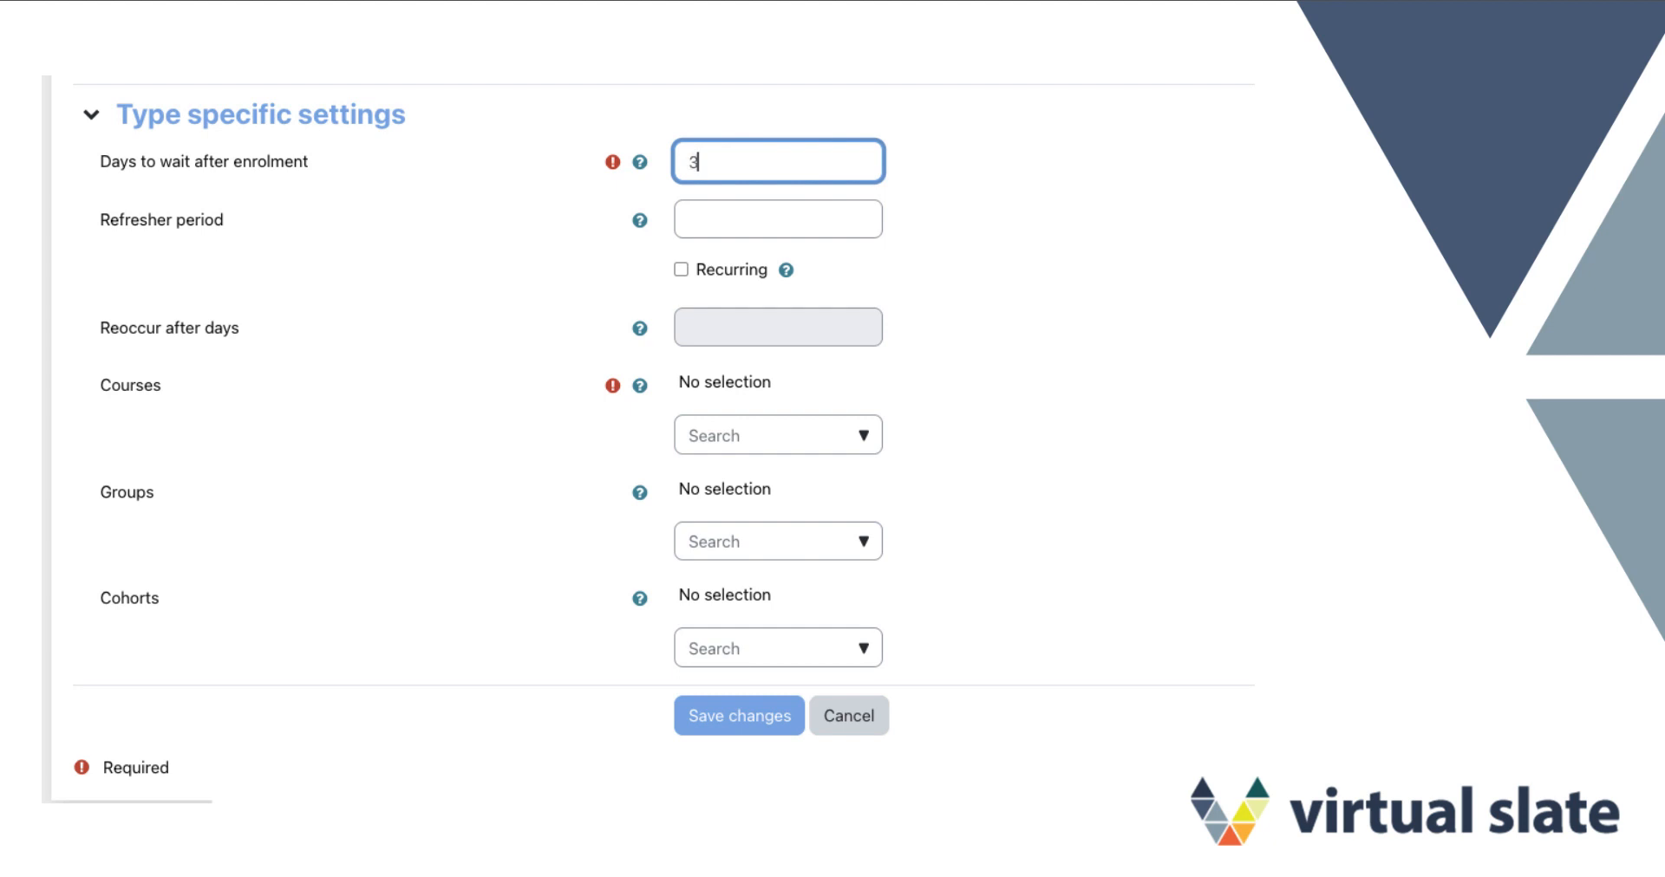
{"action": "left_click", "coordinate": [814, 217]}
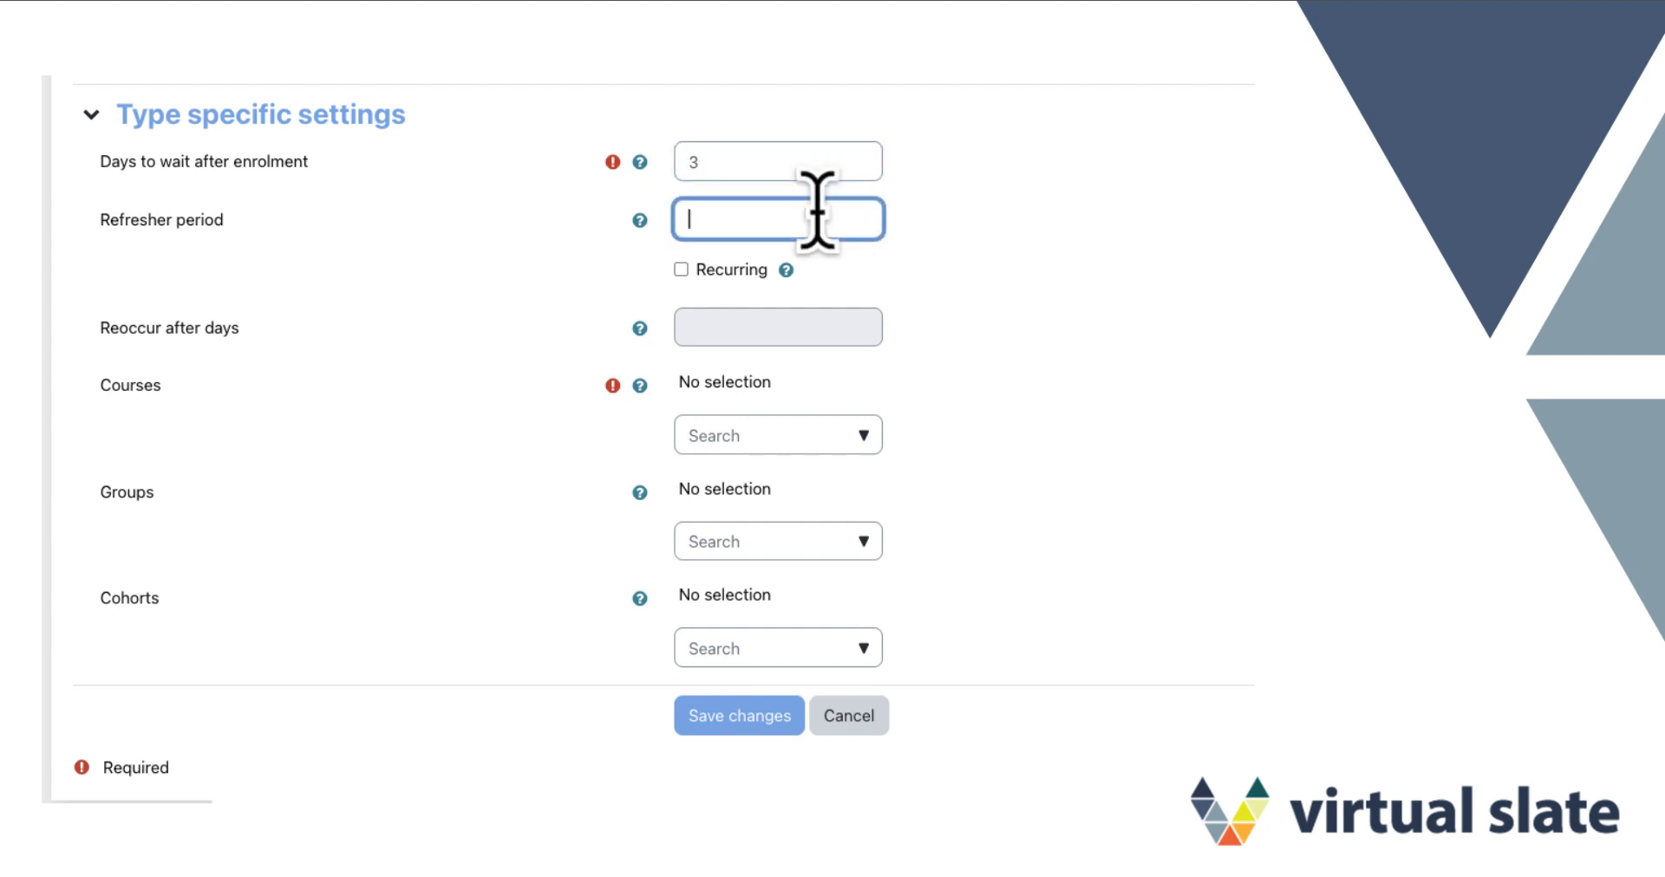
{"action": "left_click", "coordinate": [930, 221]}
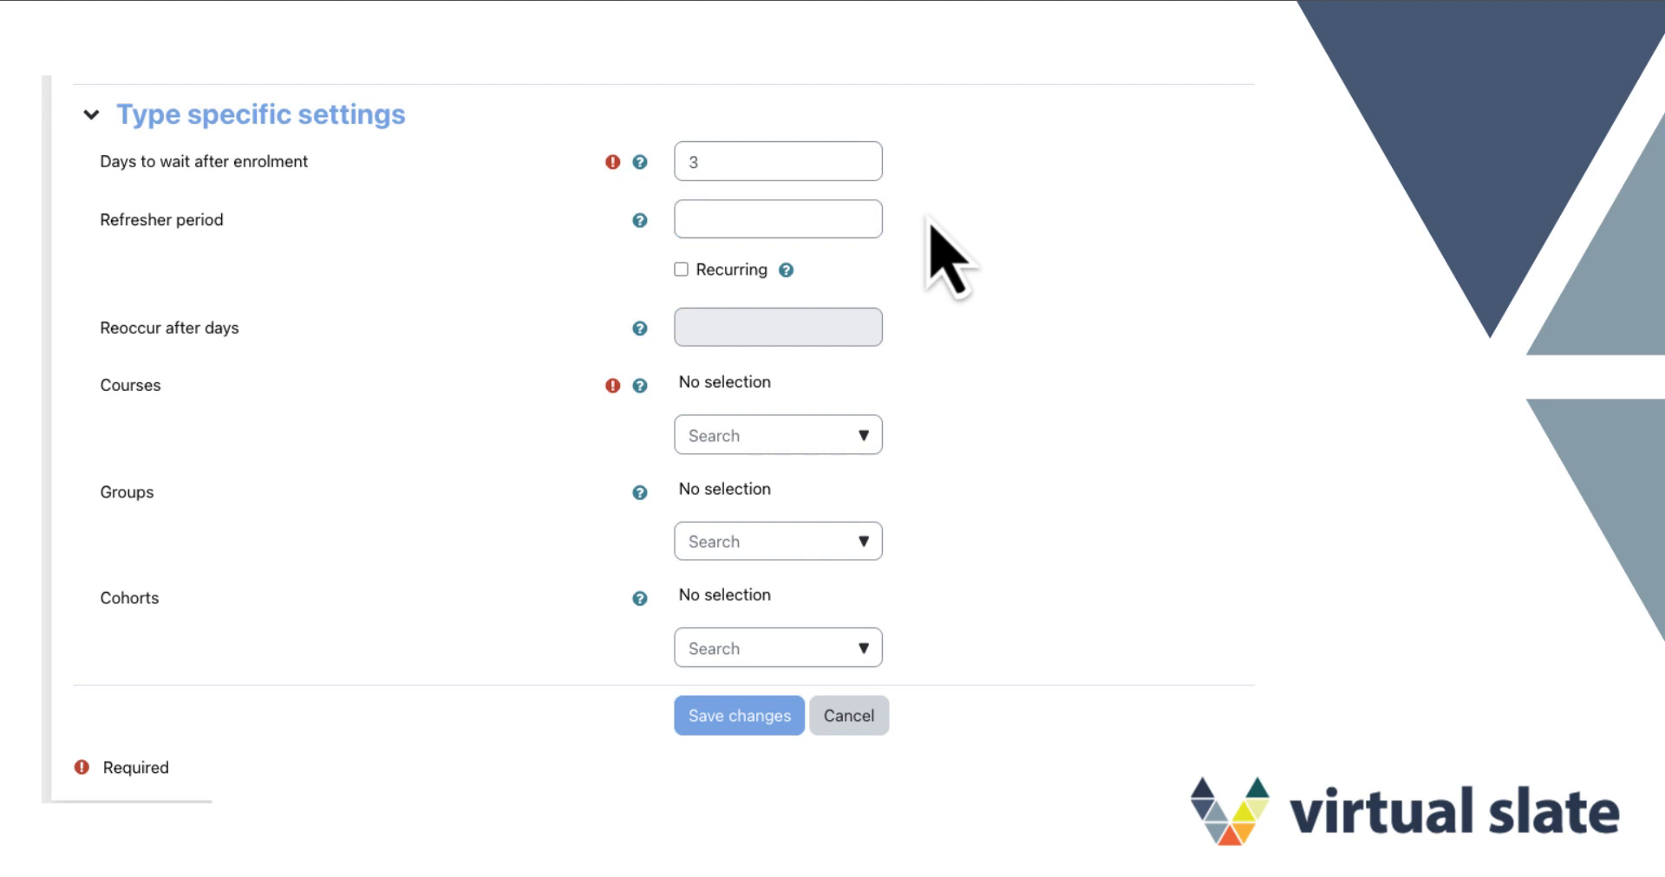
{"action": "left_click", "coordinate": [864, 222]}
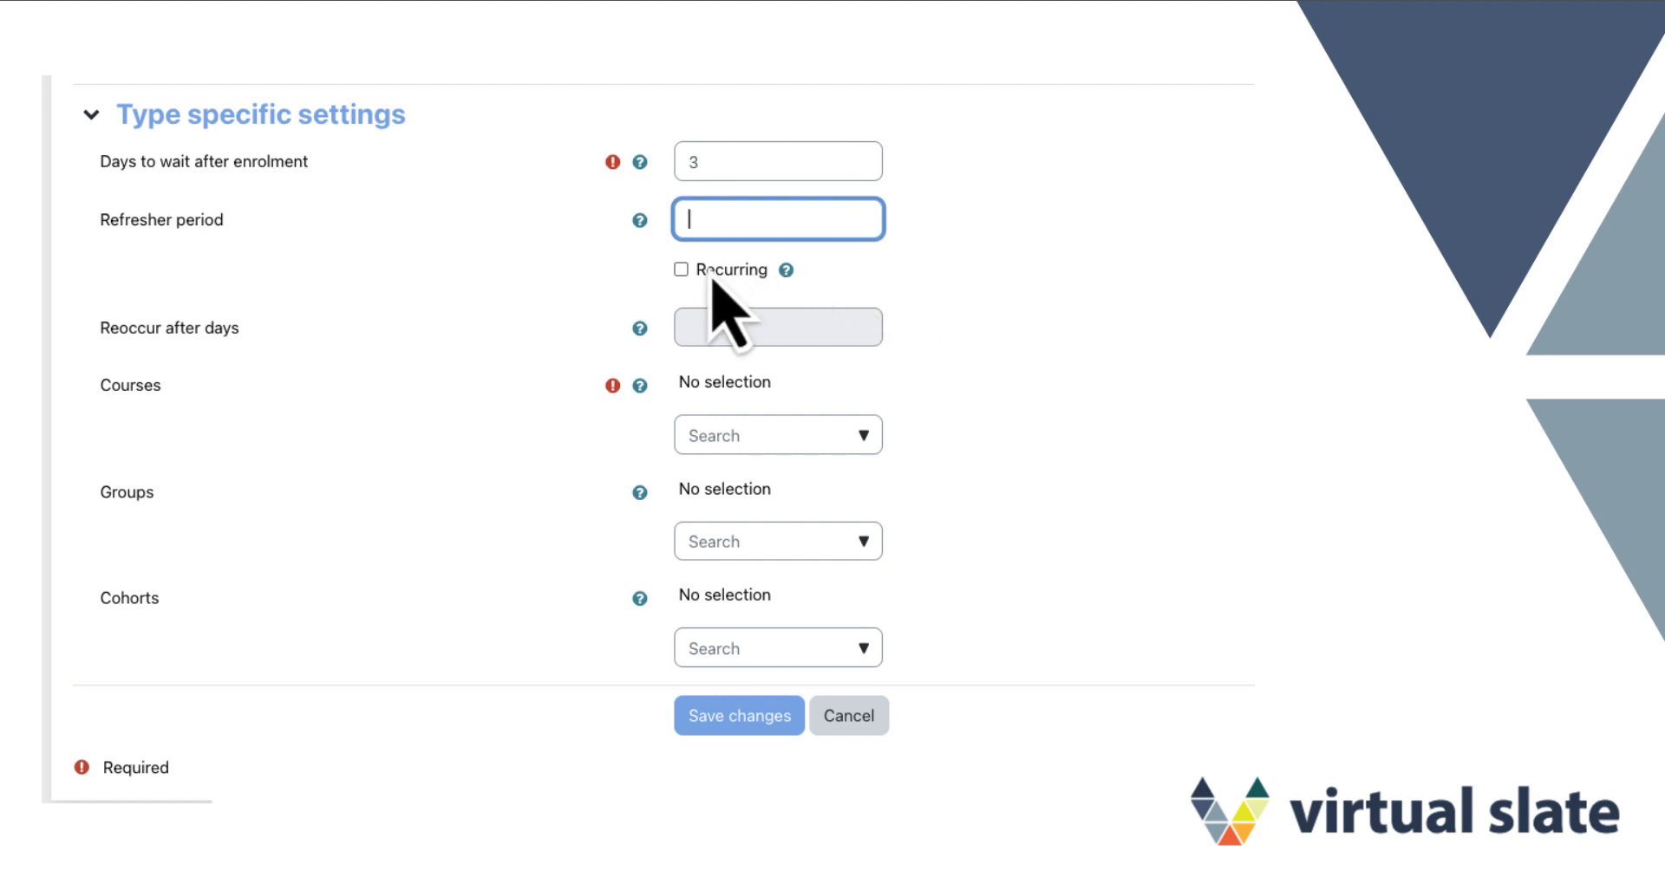
{"action": "left_click", "coordinate": [681, 269]}
{"action": "left_click", "coordinate": [696, 333]}
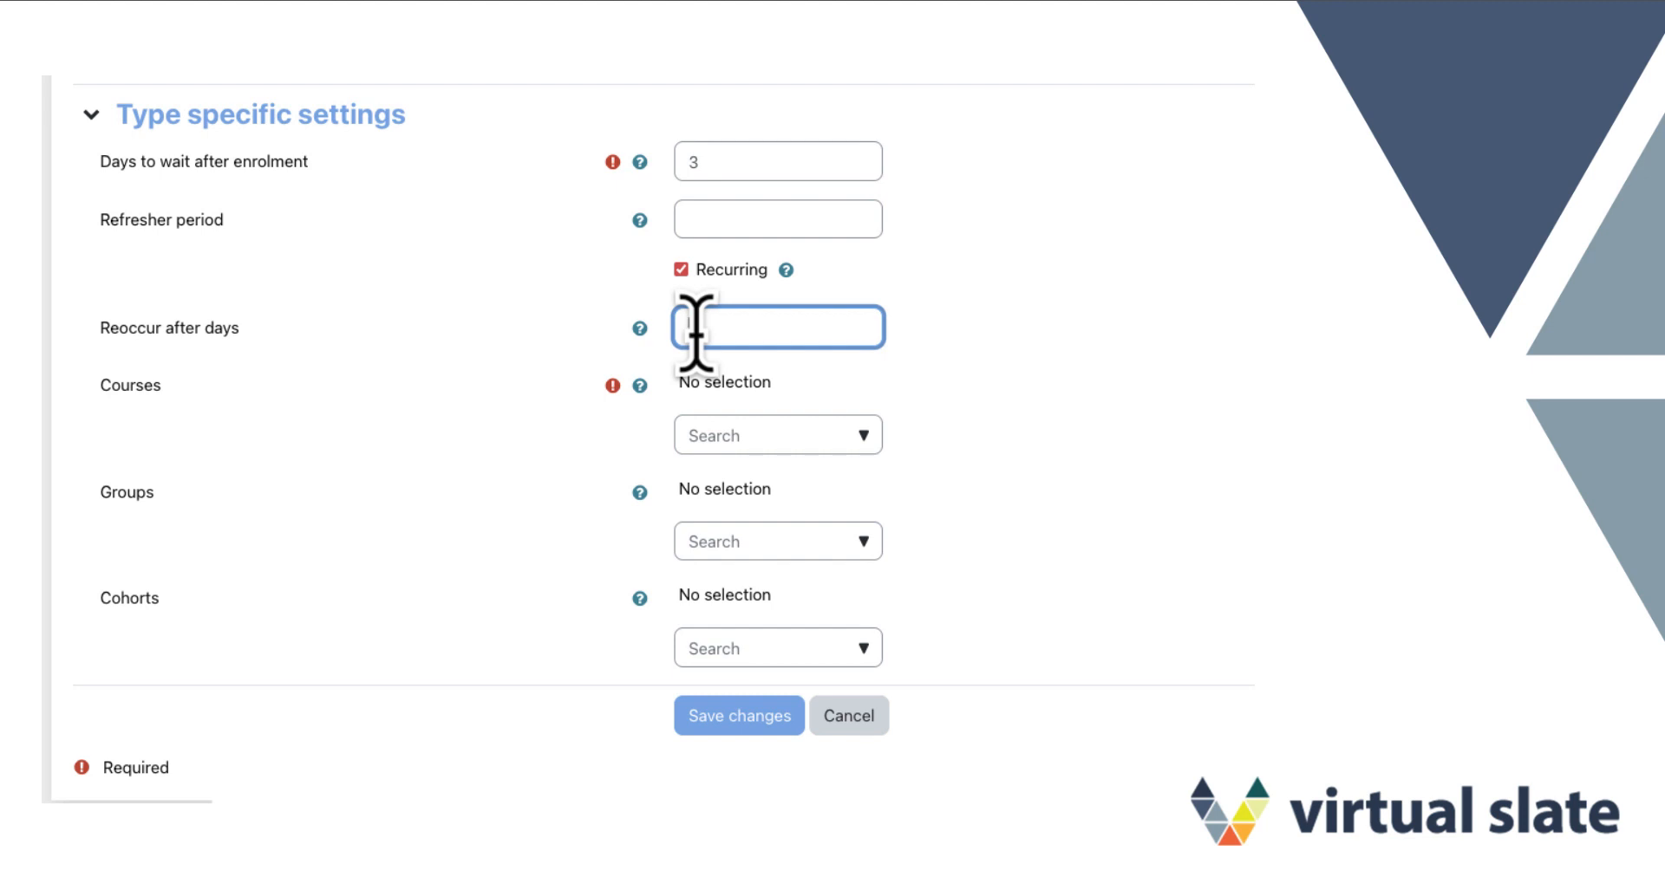
{"action": "type", "text": "3"}
{"action": "left_click", "coordinate": [526, 359]}
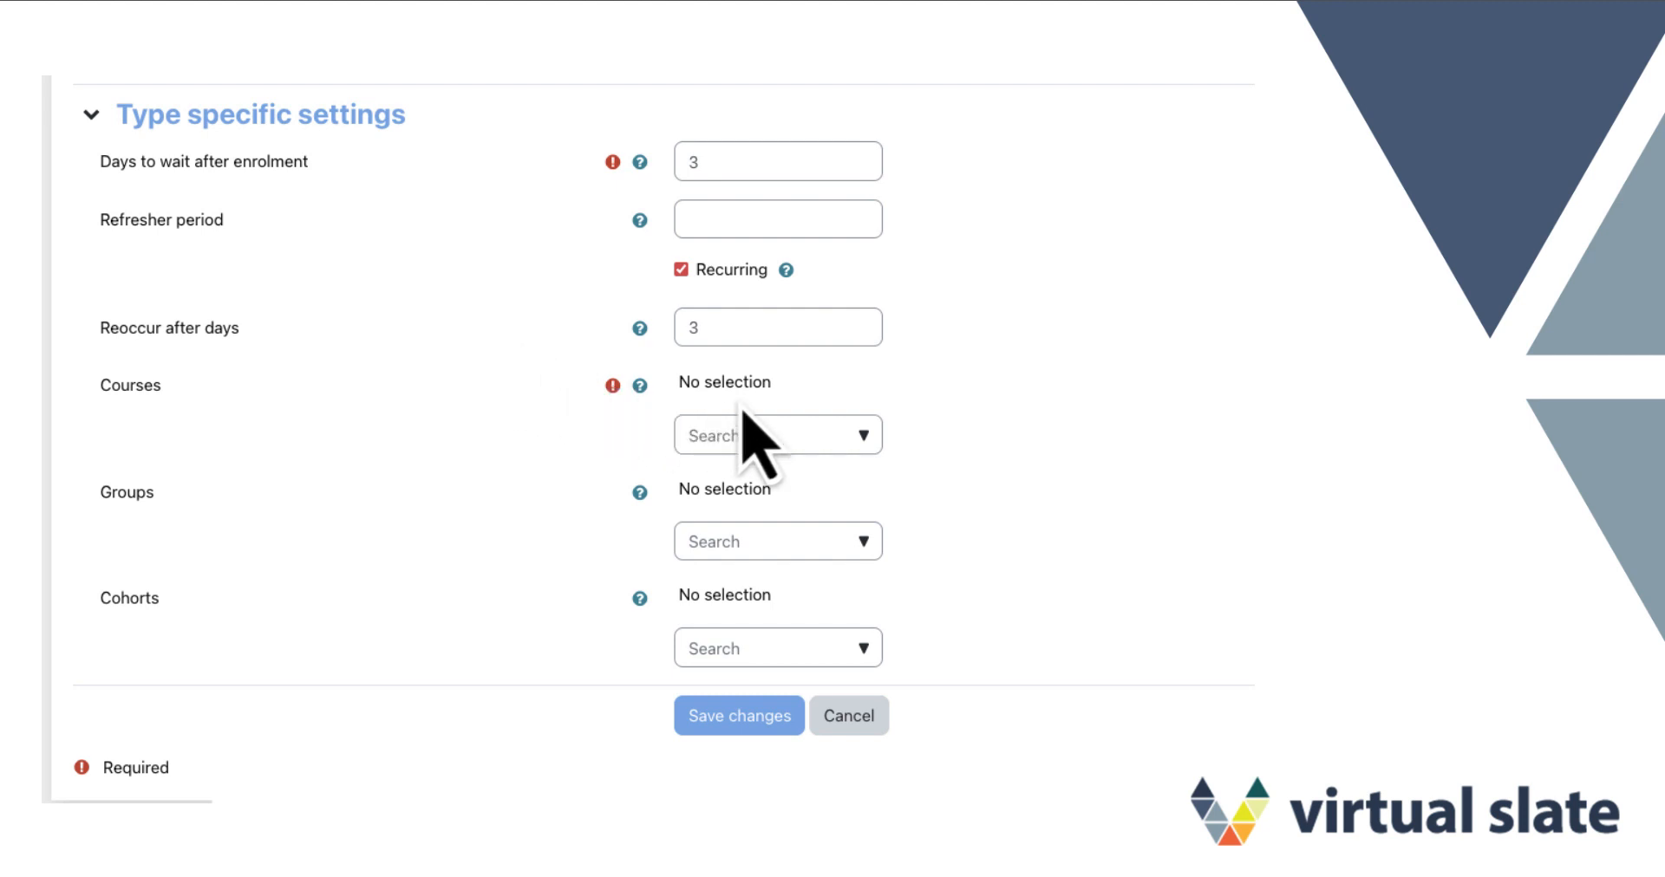
Add Course A1 and Course A2 to the notification's courses
{"action": "left_click", "coordinate": [807, 436]}
{"action": "type", "text": "cou"}
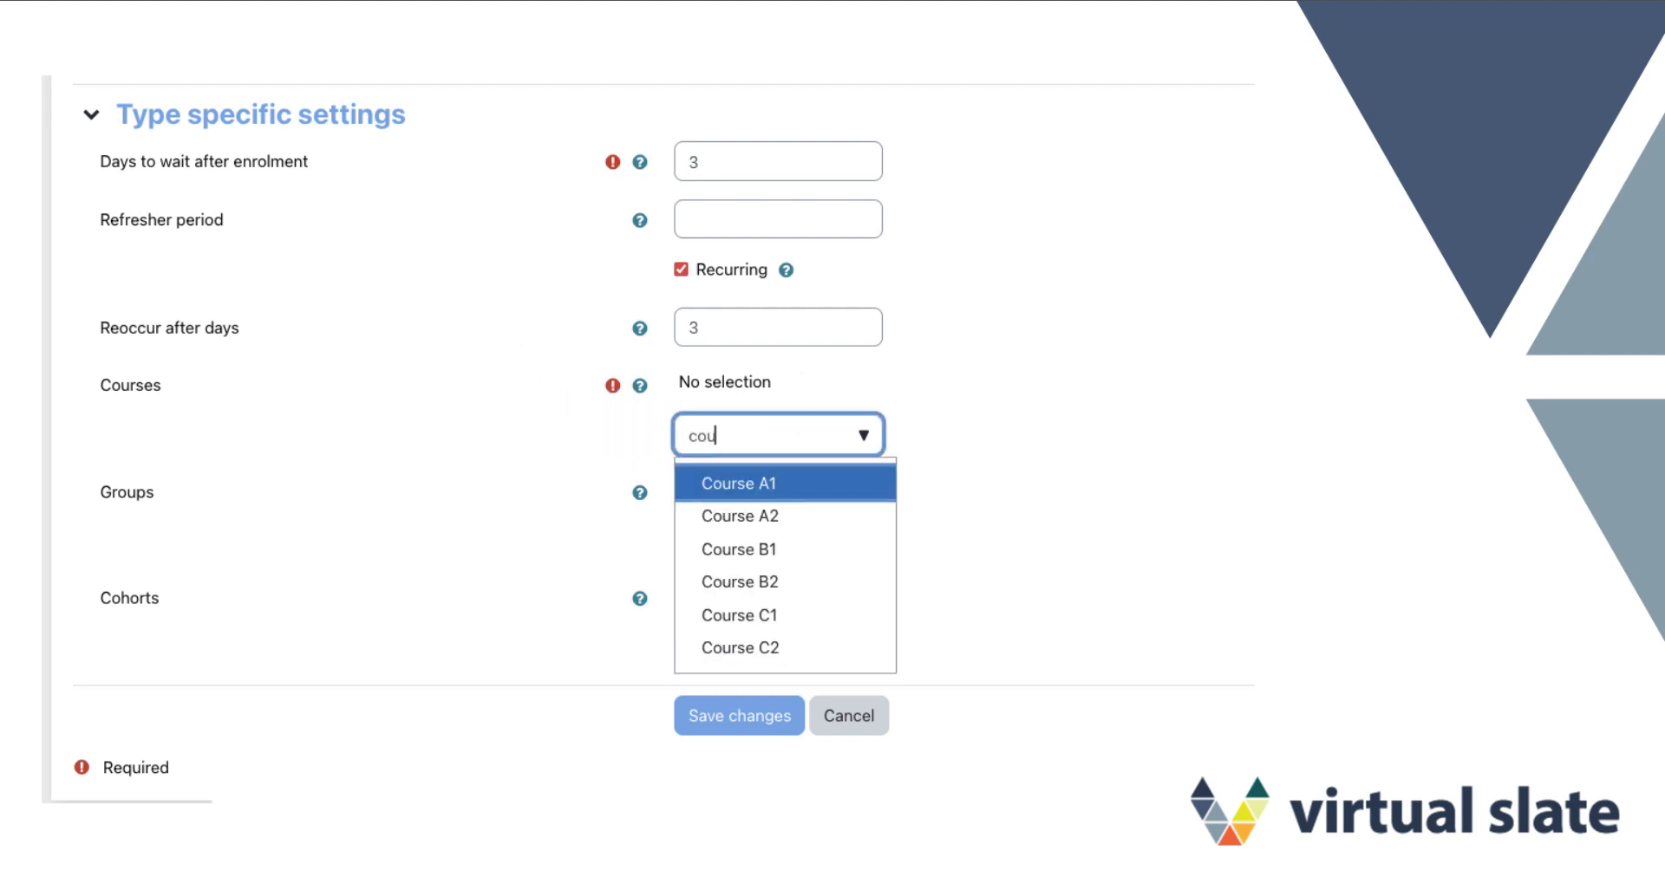
{"action": "left_click", "coordinate": [772, 485]}
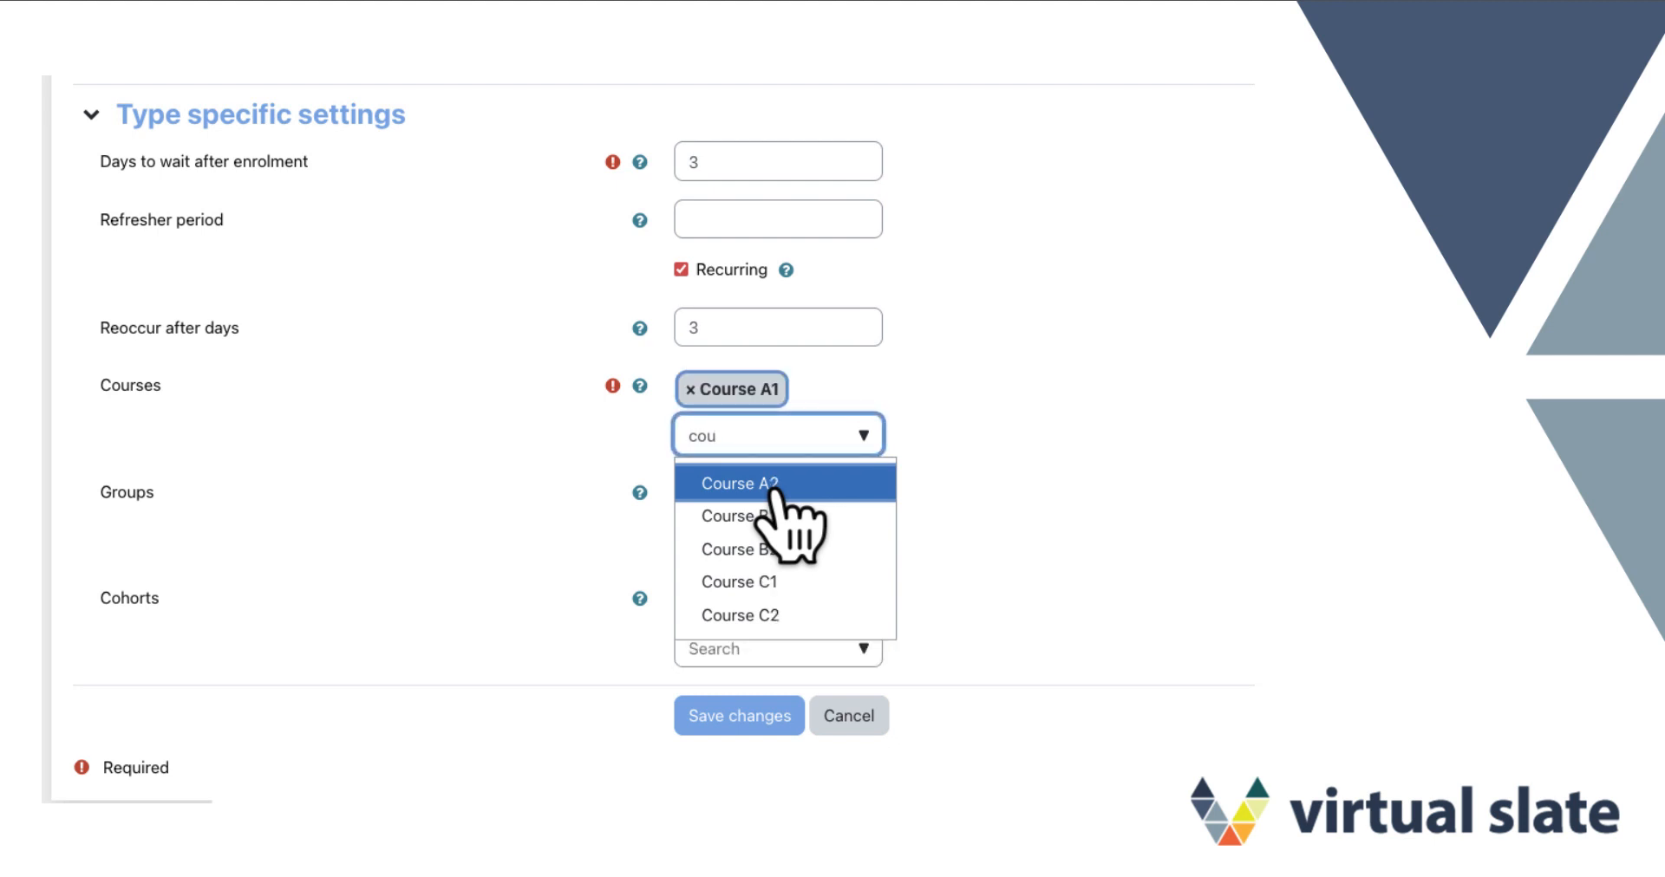
{"action": "left_click", "coordinate": [772, 487]}
{"action": "left_click", "coordinate": [1078, 463]}
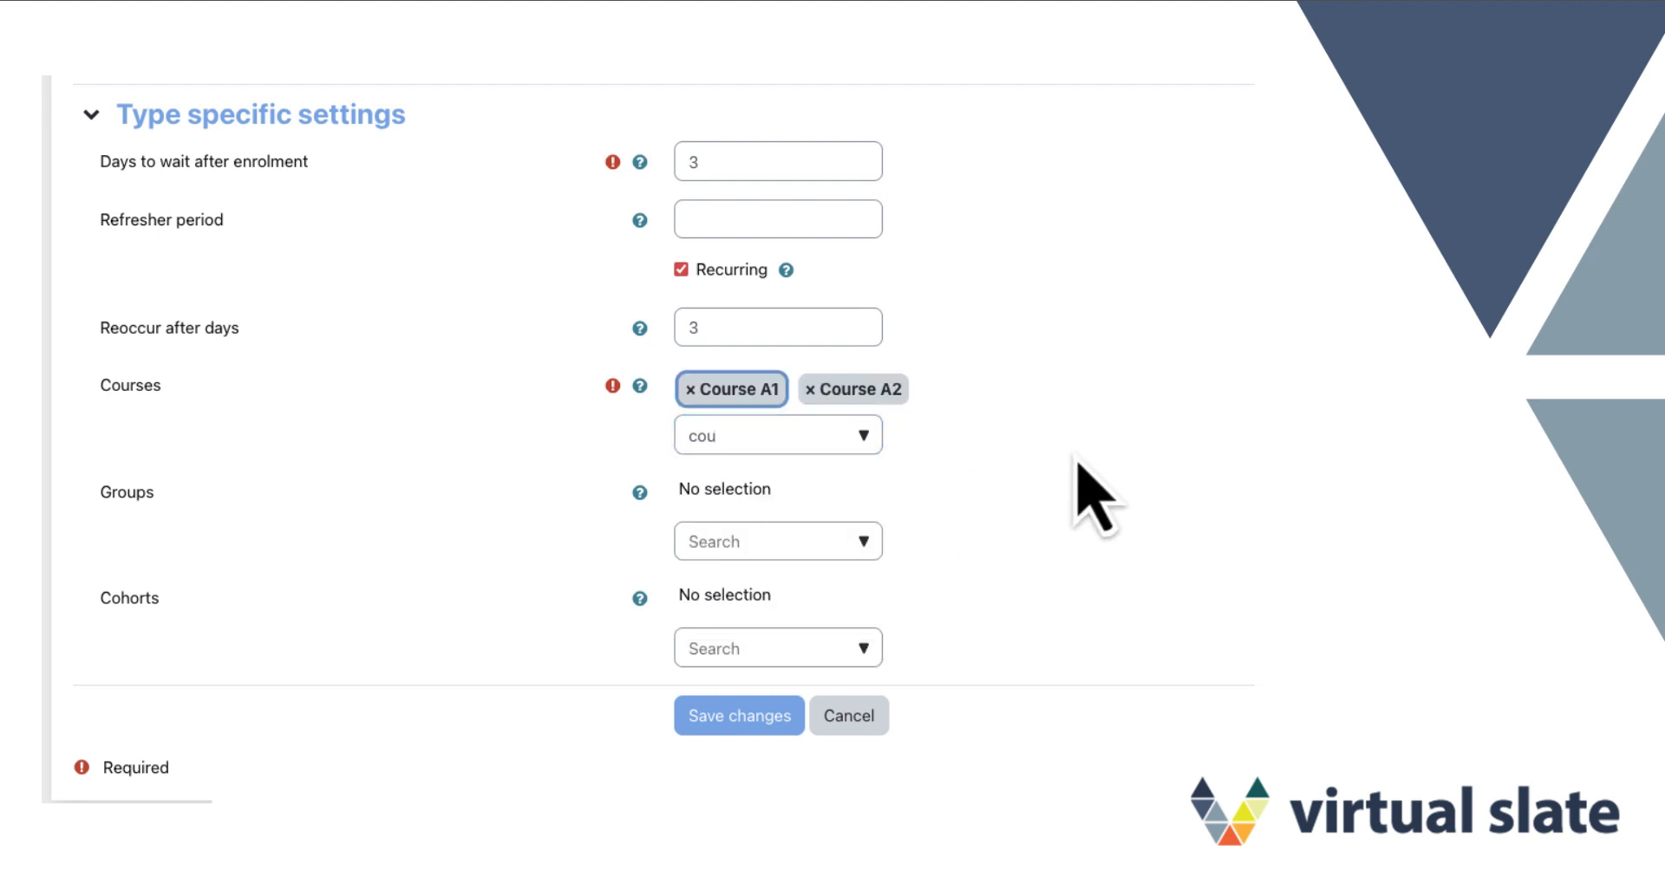
Add Group A1 and Group A2 to the notification's groups
{"action": "left_click", "coordinate": [859, 541]}
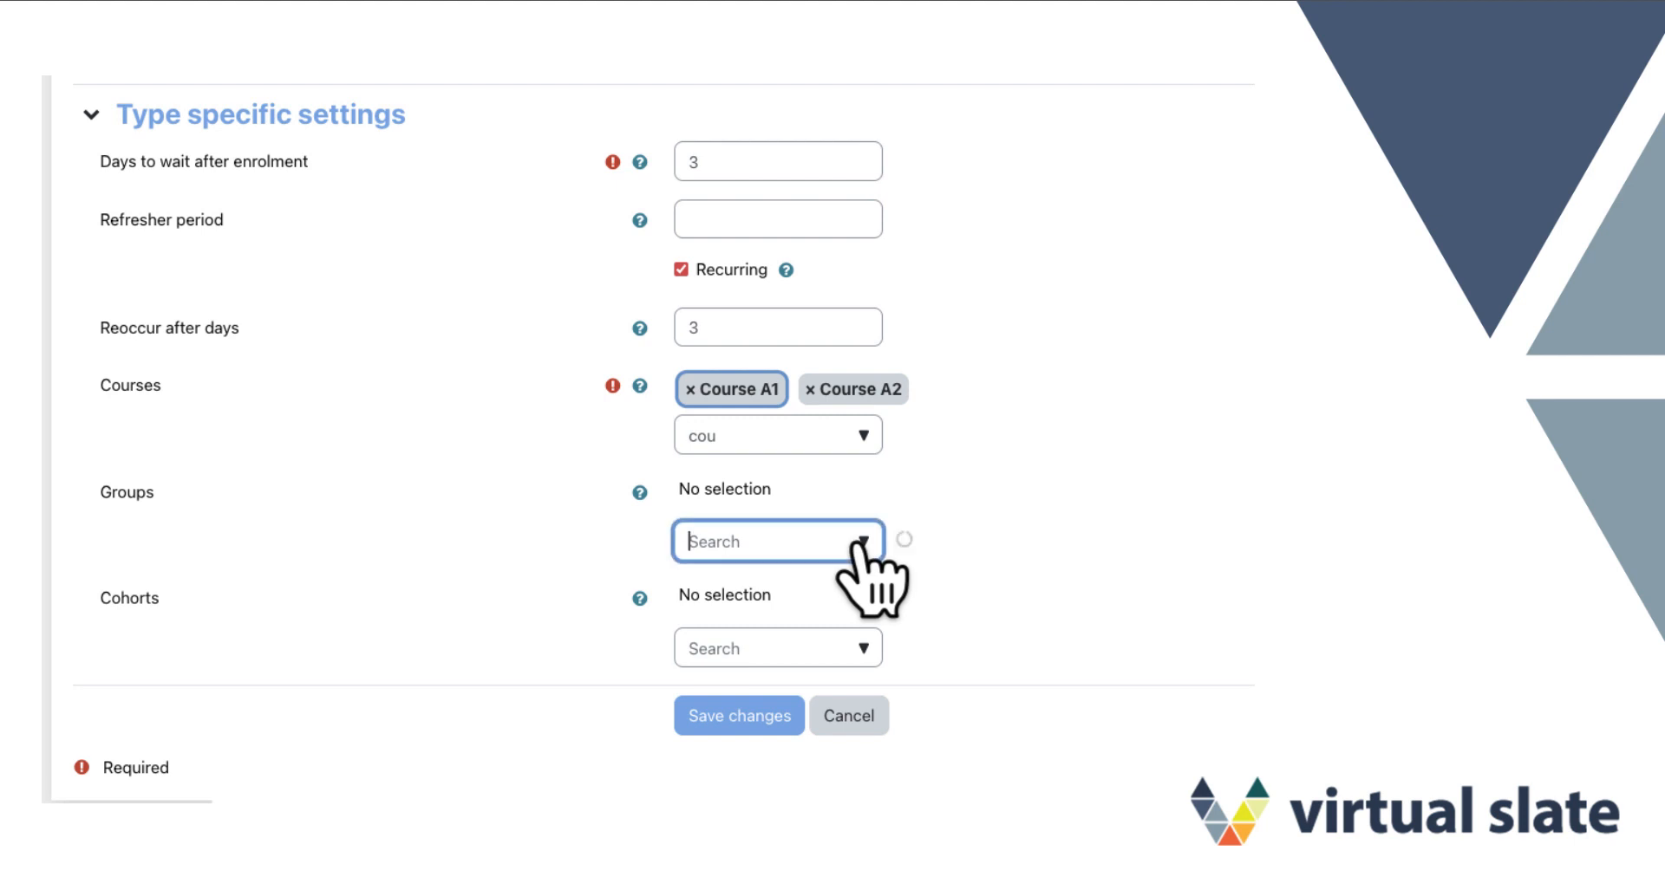
{"action": "type", "text": "group"}
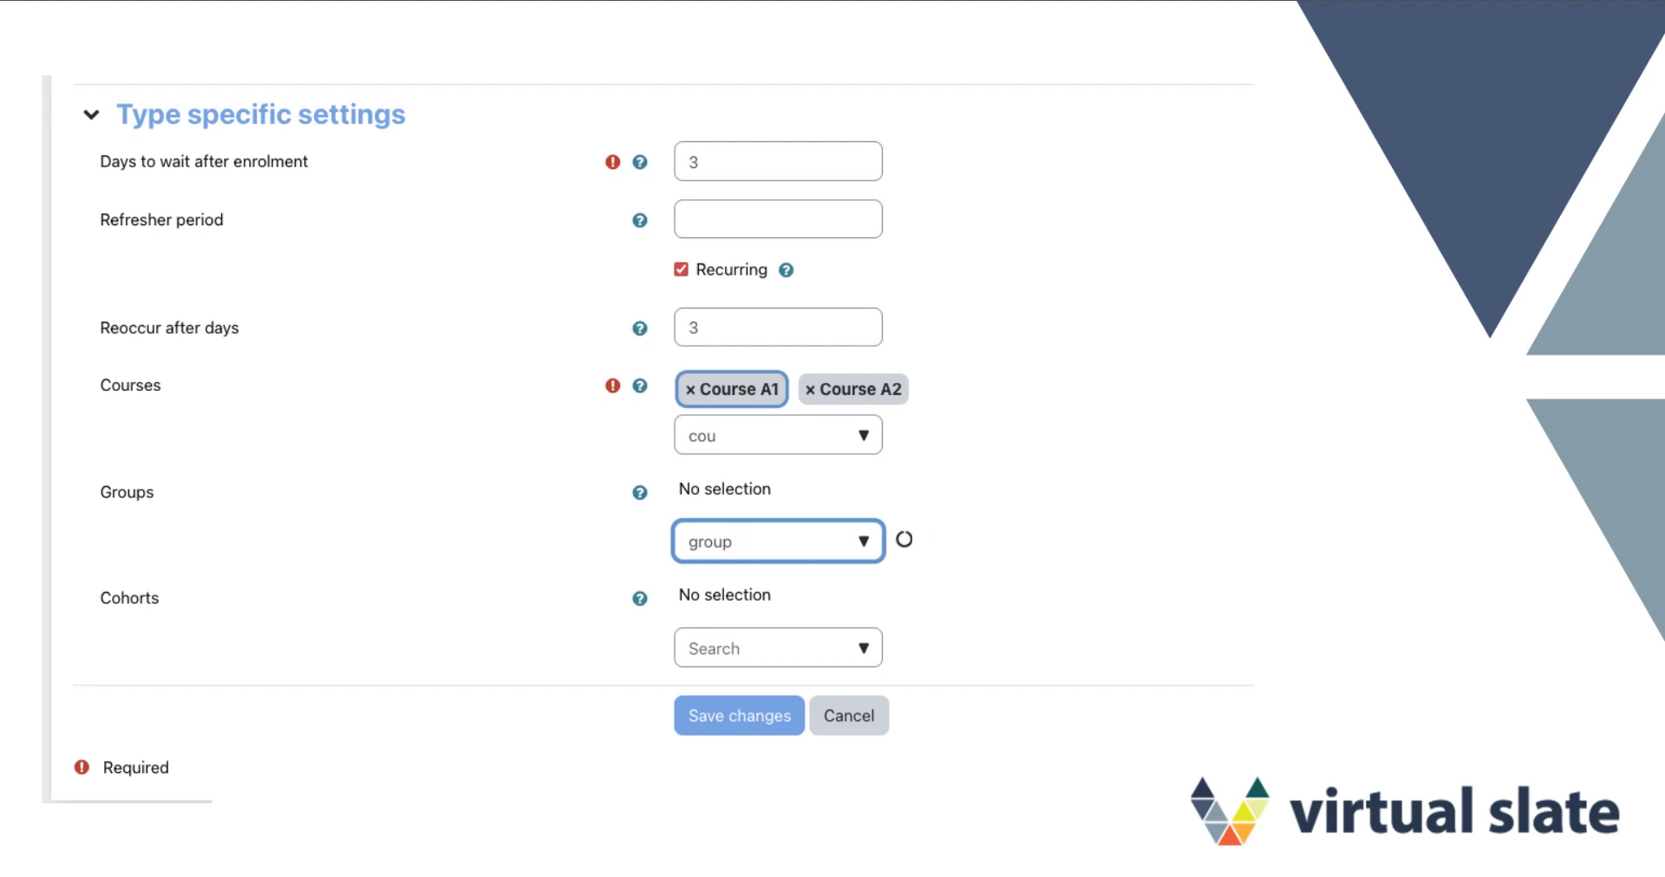
{"action": "type", "text": "a"}
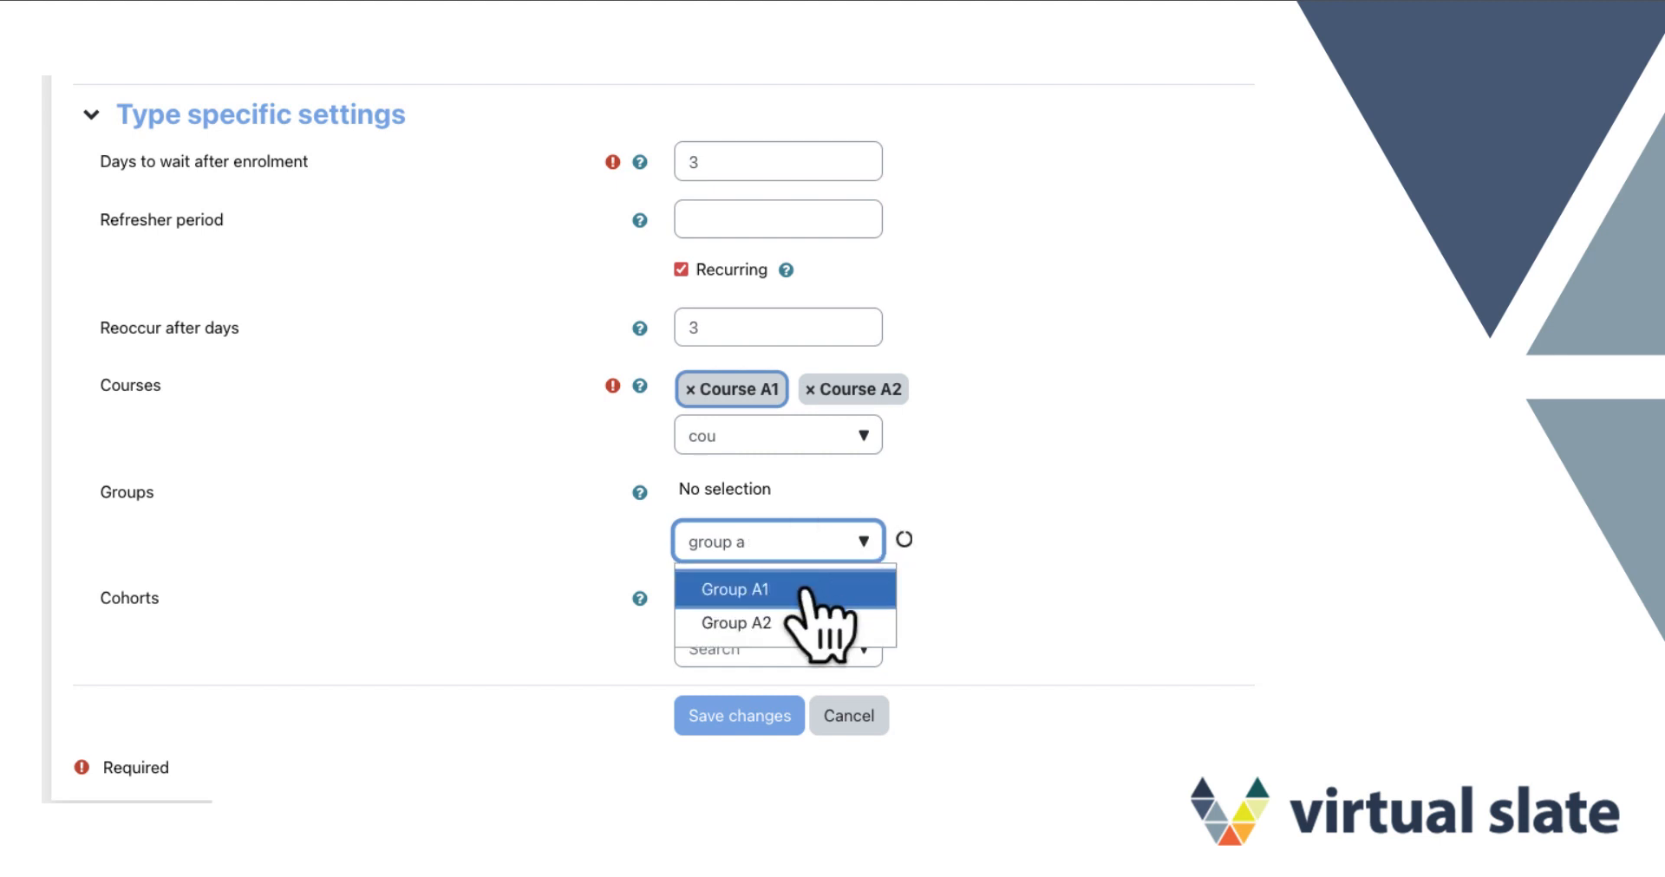
{"action": "left_click", "coordinate": [811, 590]}
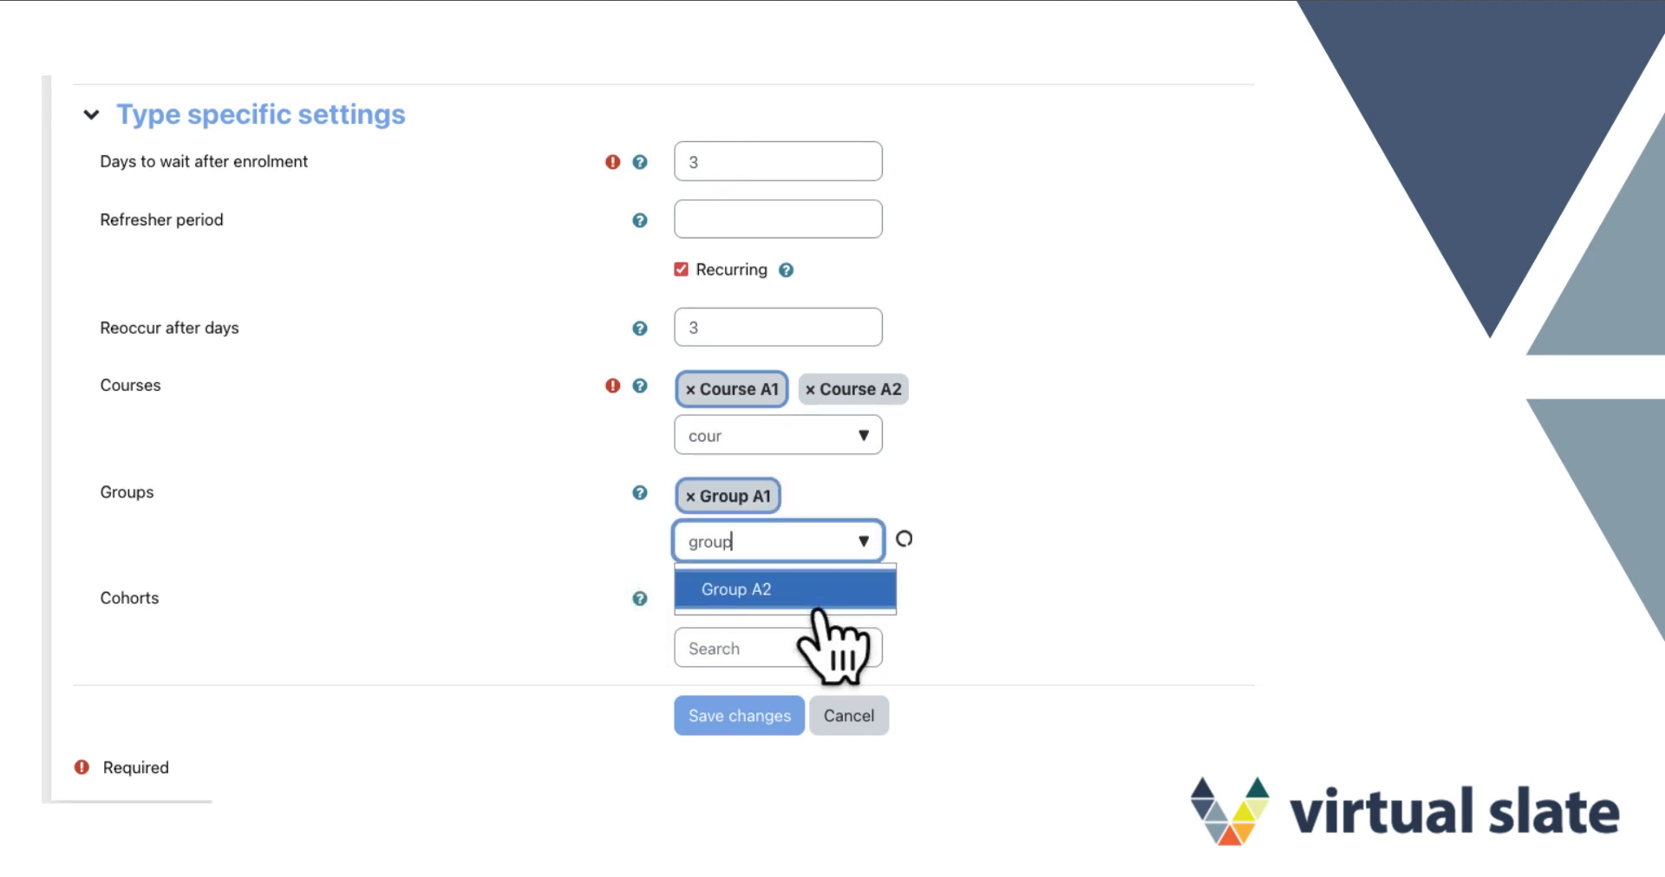
{"action": "left_click", "coordinate": [818, 598]}
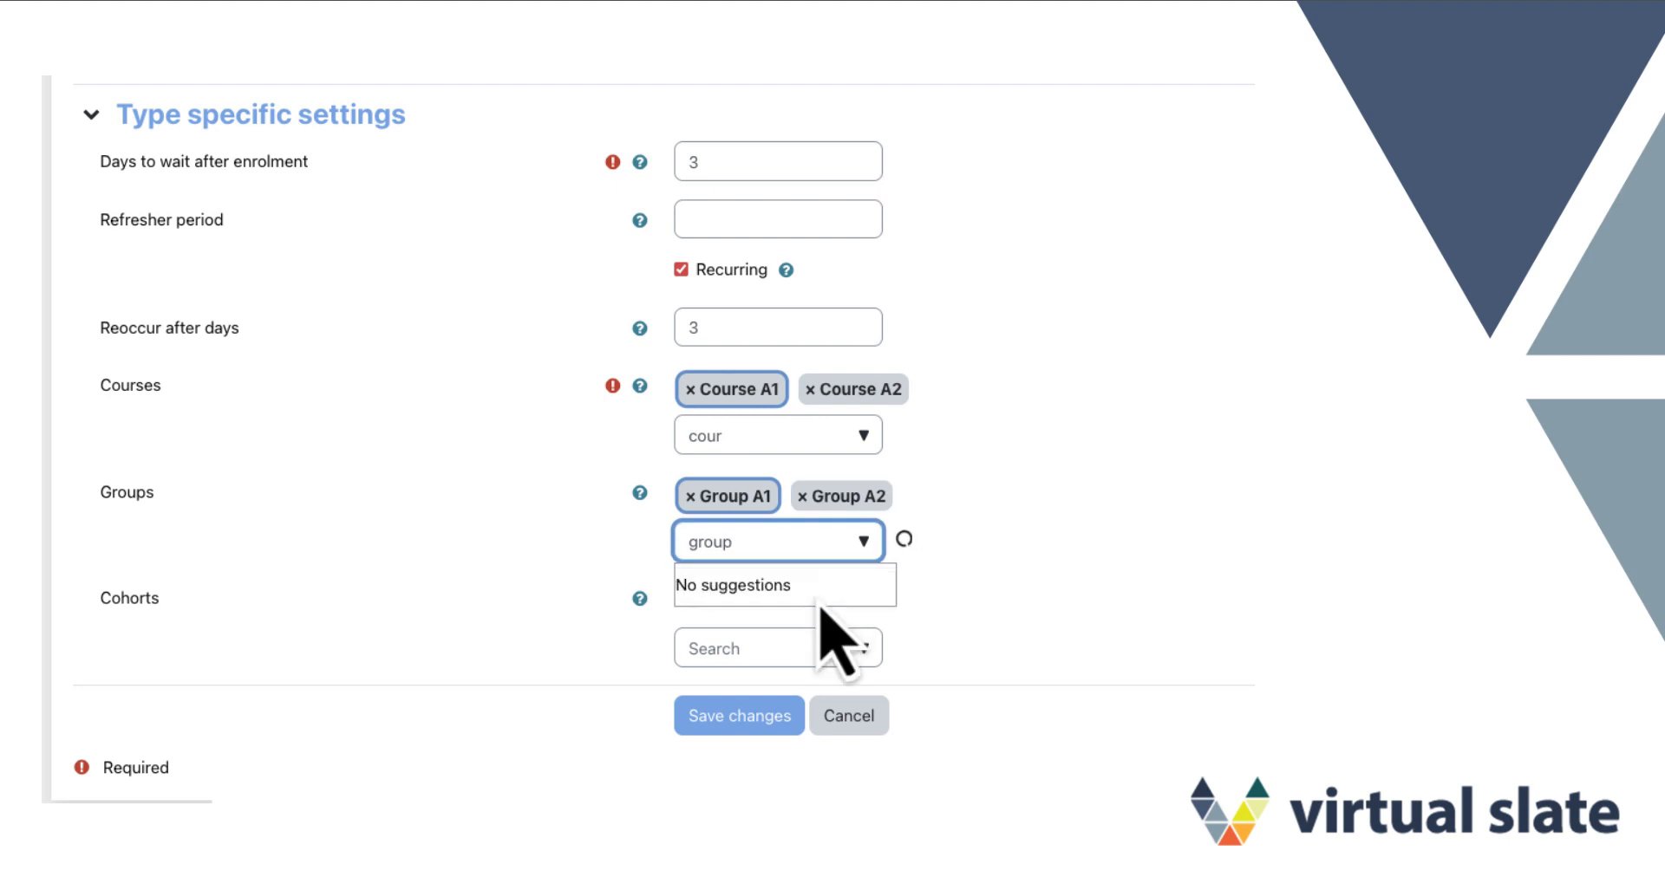
{"action": "left_click", "coordinate": [572, 560]}
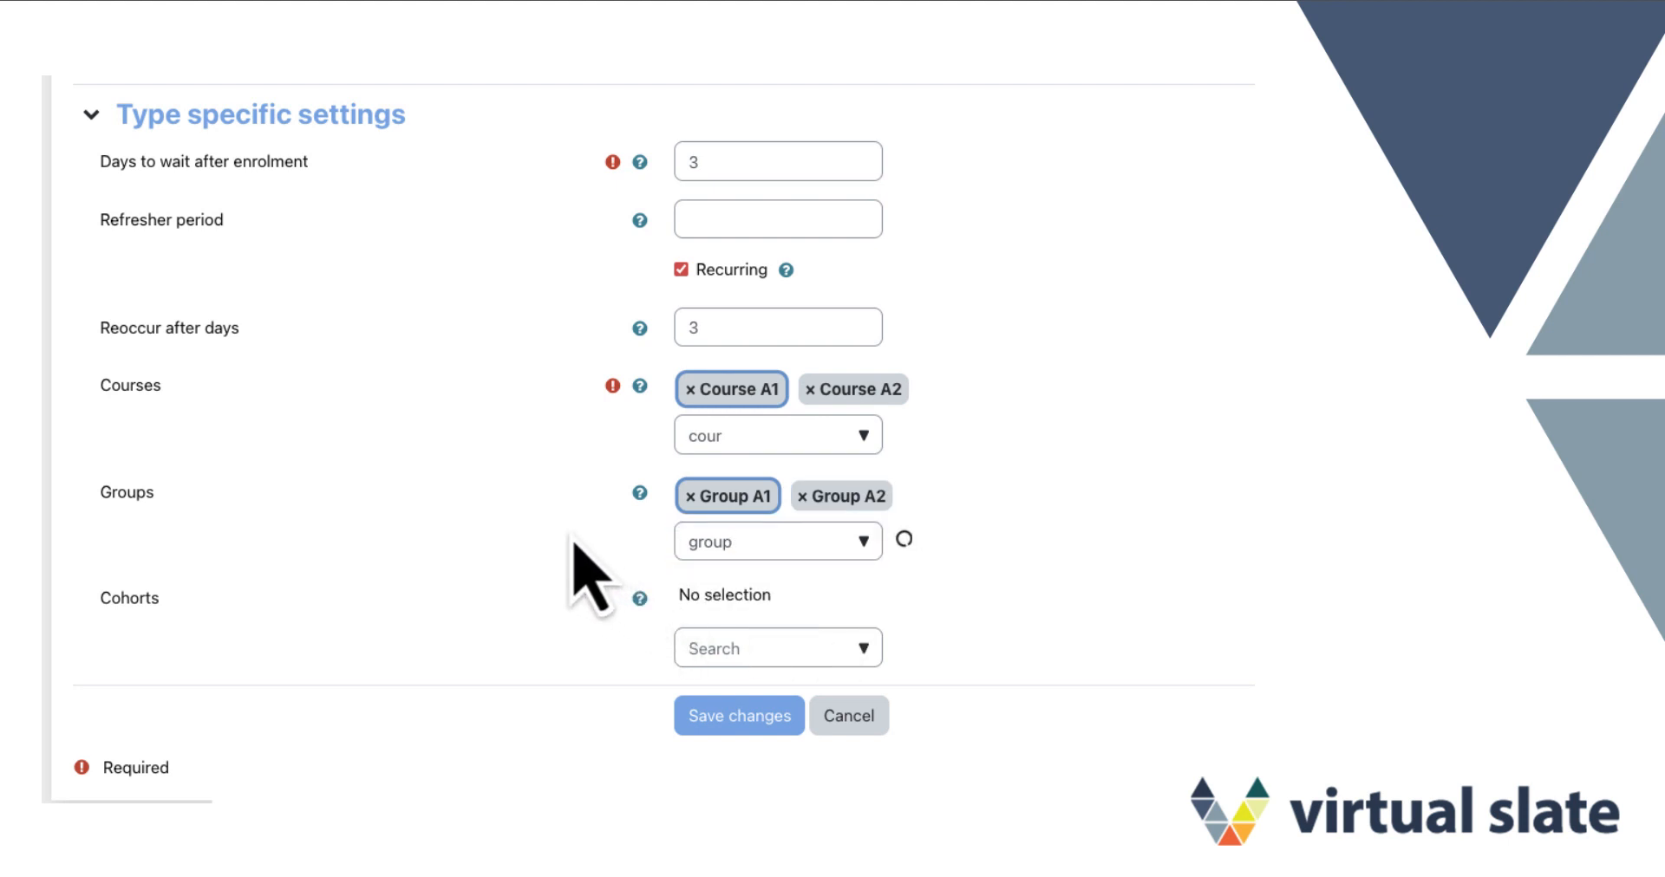
Add Cohort A and Cohort B to the notification's cohorts
{"action": "left_click", "coordinate": [874, 652]}
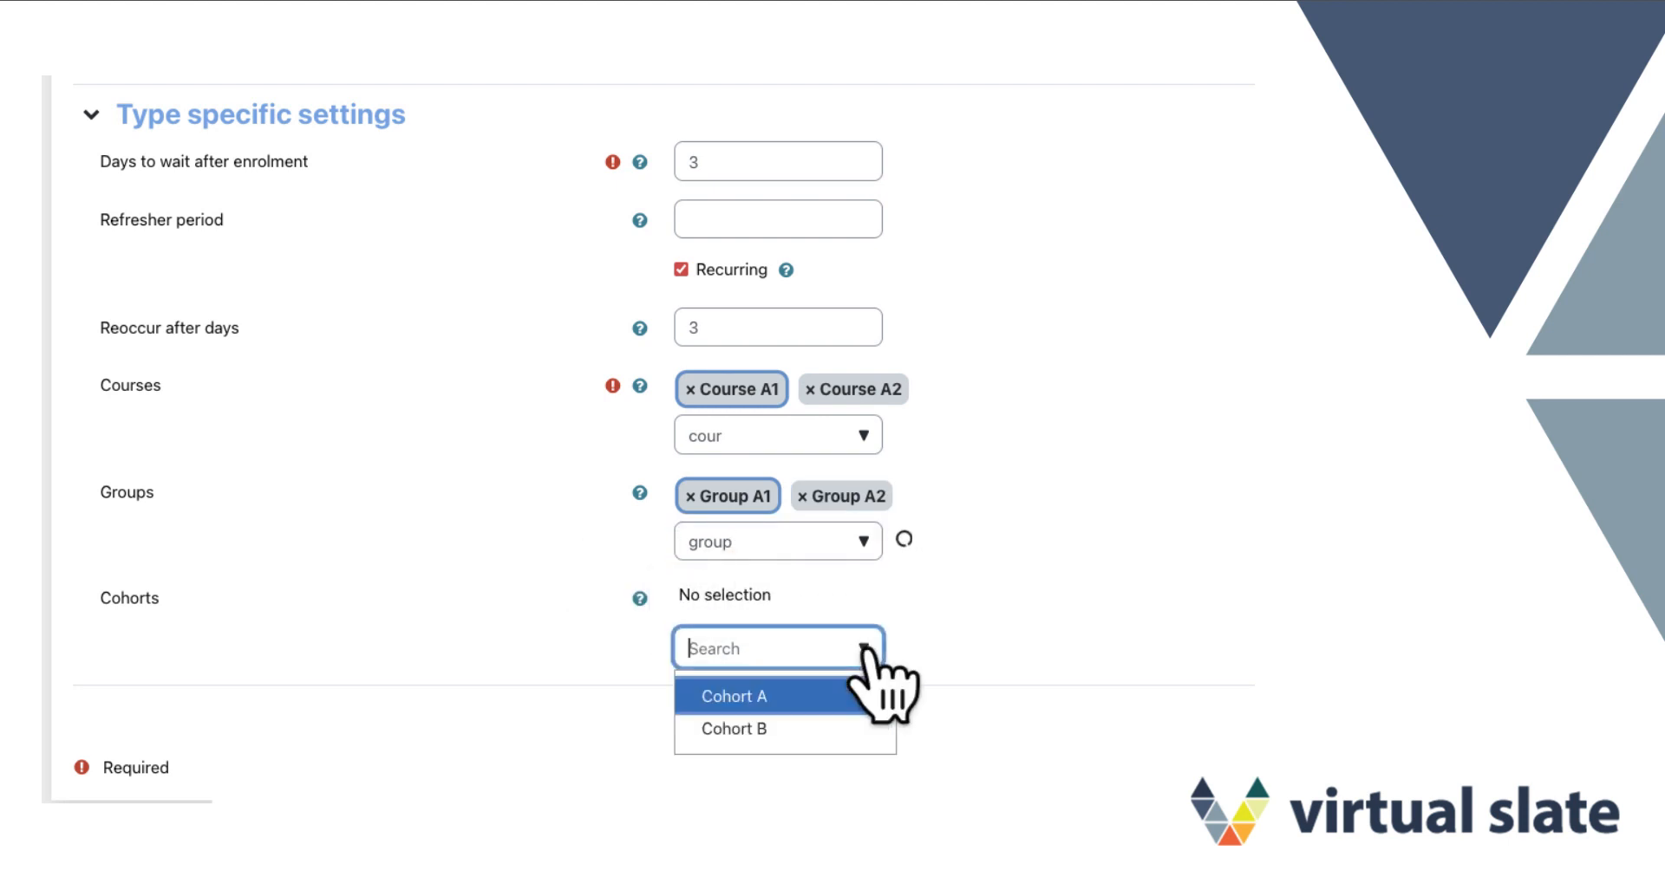
{"action": "left_click", "coordinate": [816, 693]}
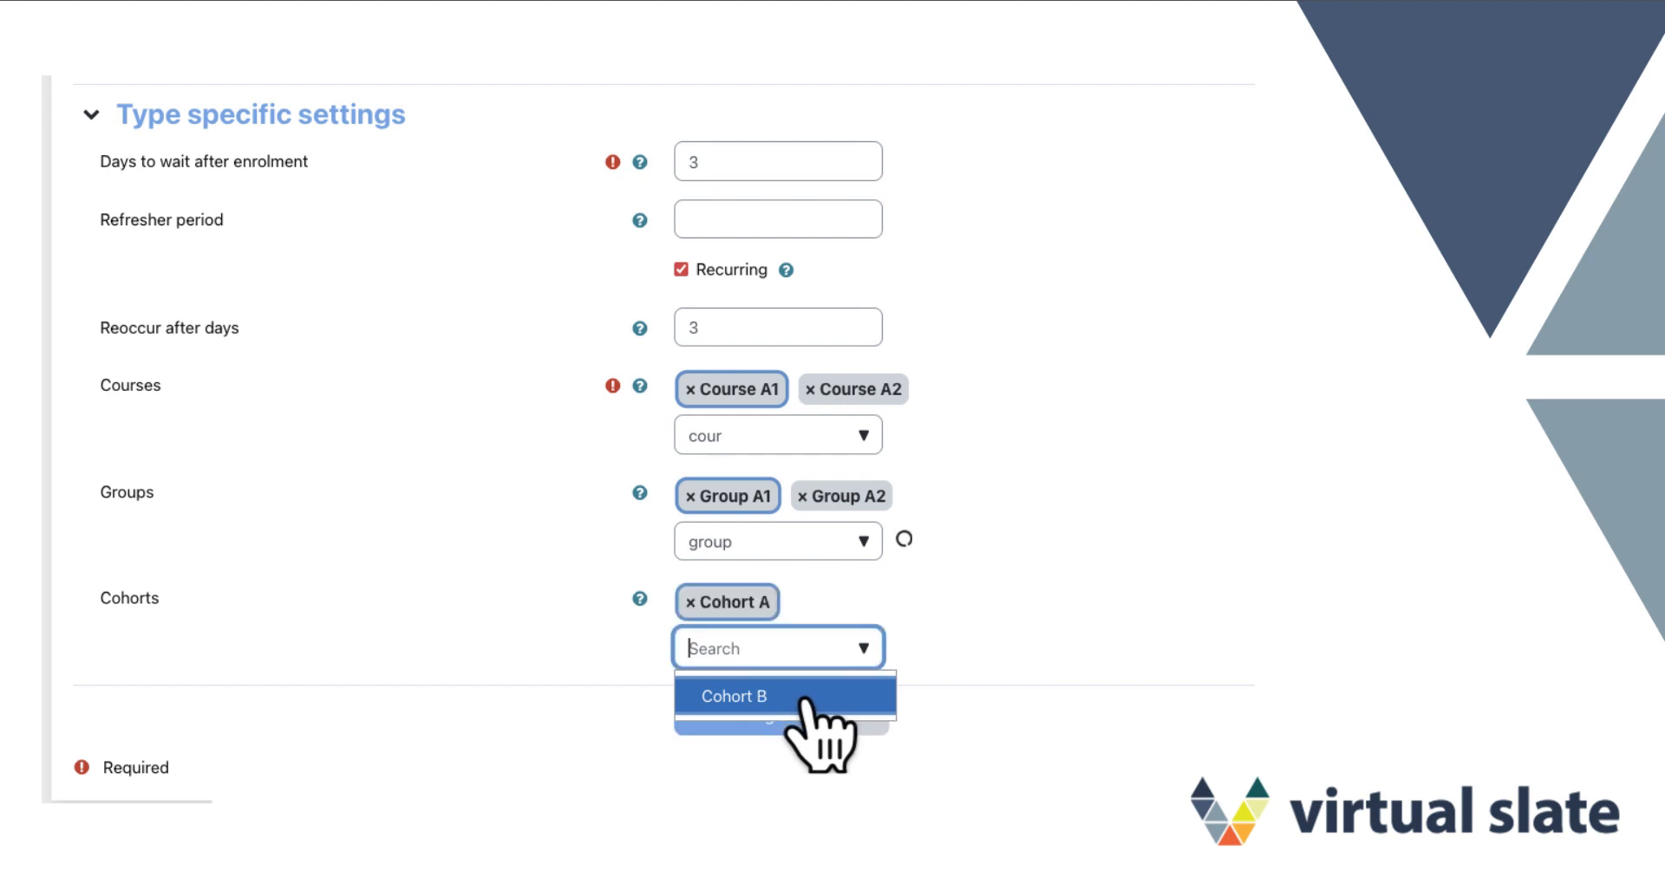
{"action": "left_click", "coordinate": [816, 699]}
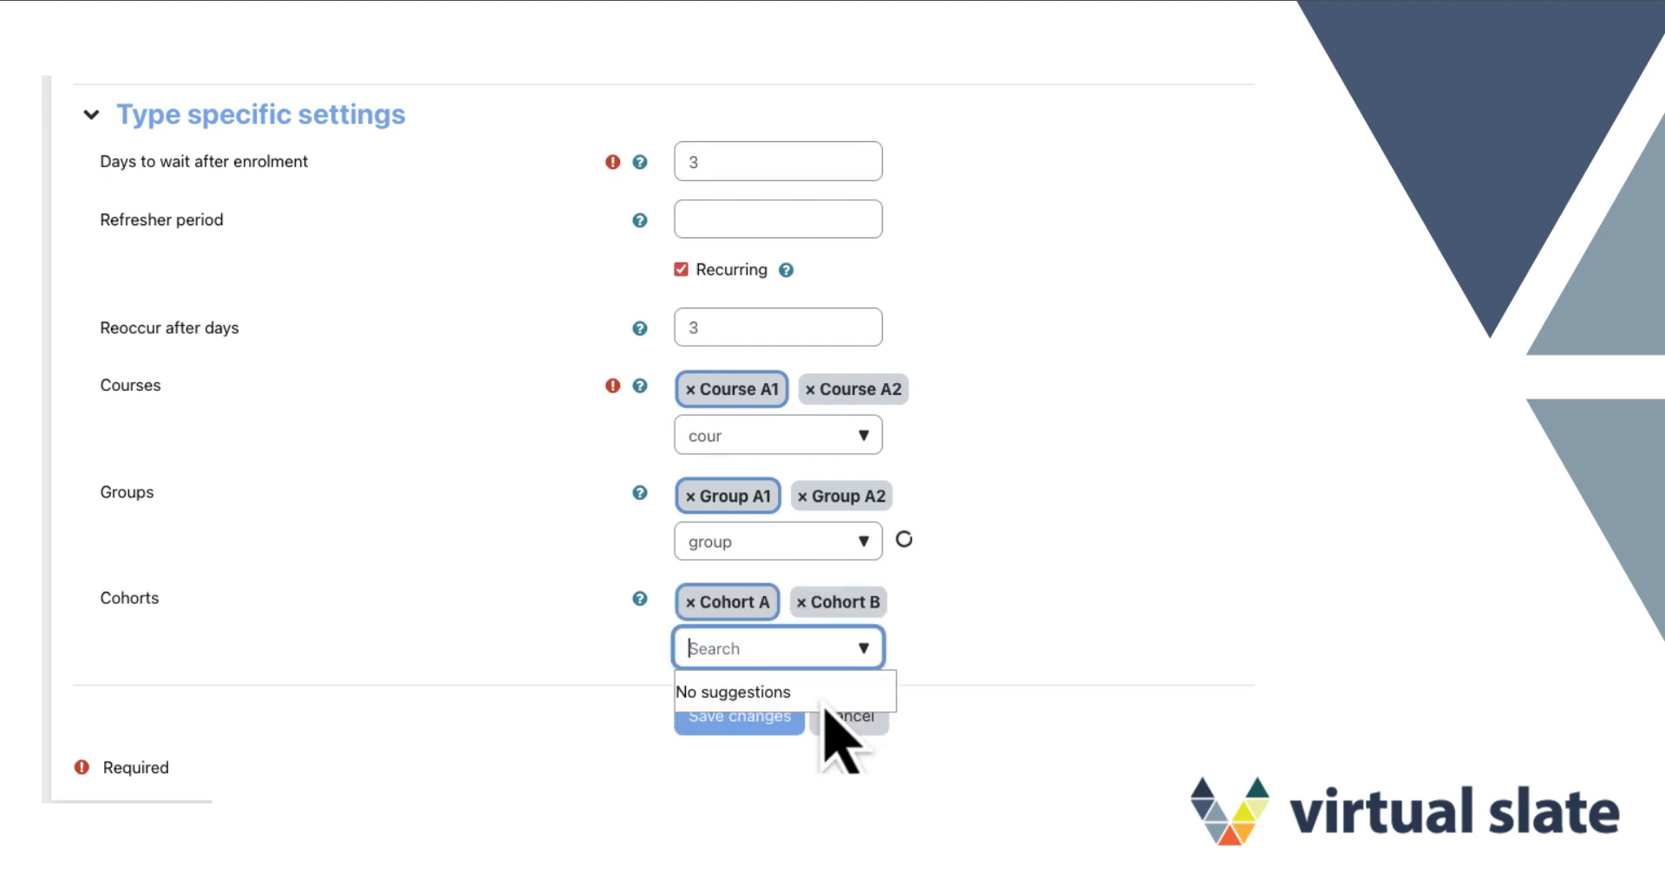
{"action": "left_click", "coordinate": [595, 651]}
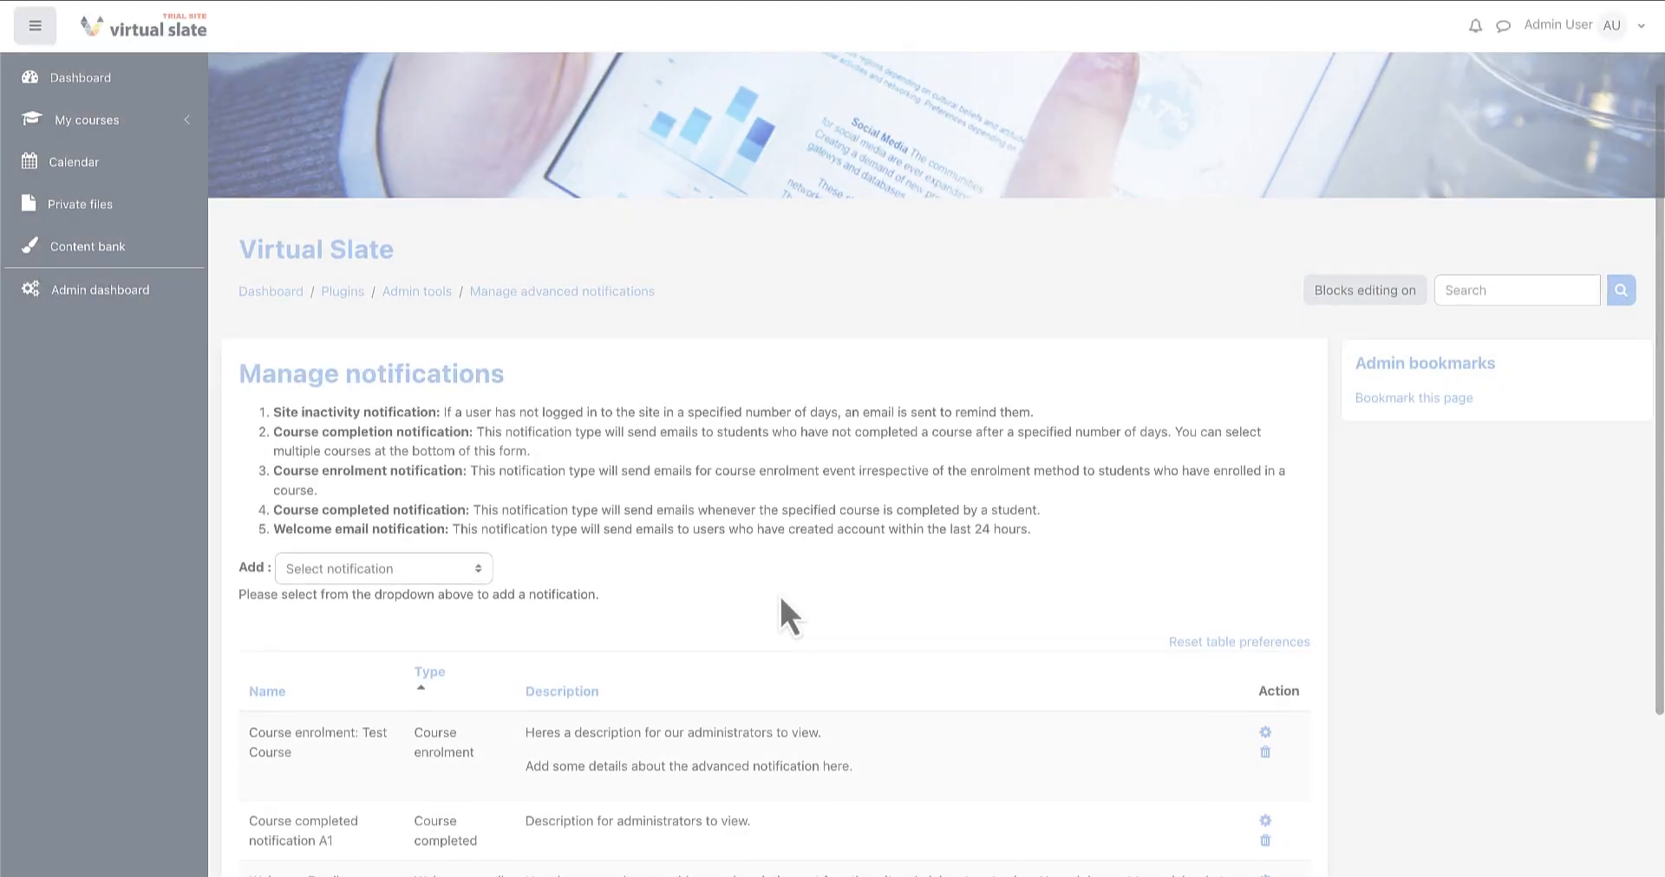
Pick Site inactivity notification from the Add list on Manage notifications
{"action": "scroll", "coordinate": [779, 593], "scroll_direction": "down", "scroll_amount": 1}
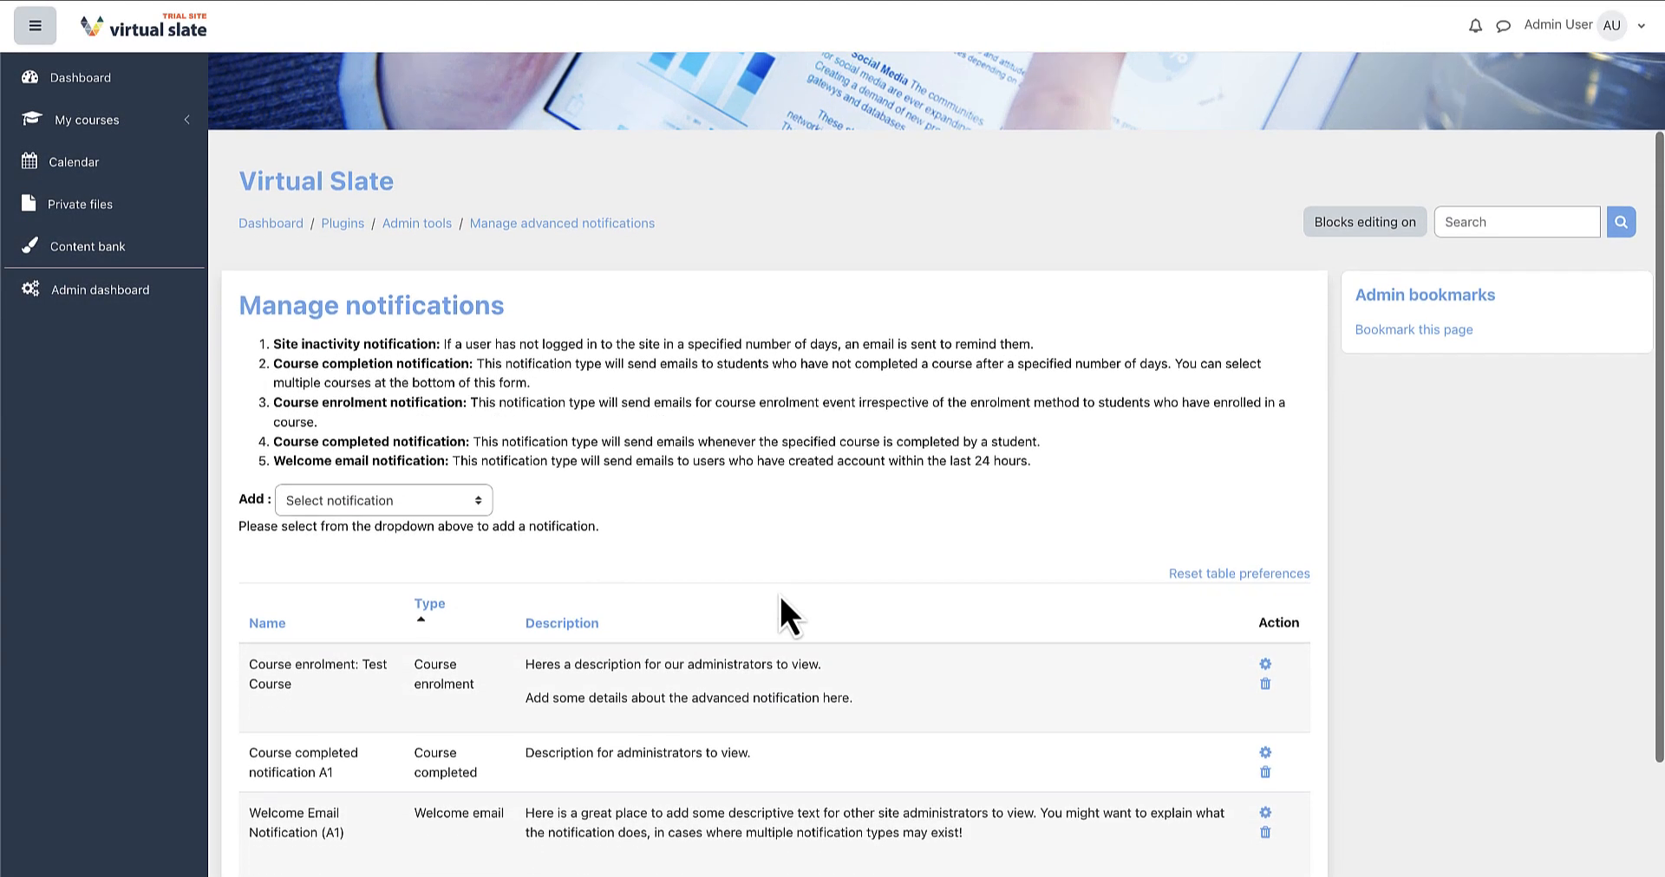
{"action": "left_click", "coordinate": [472, 507]}
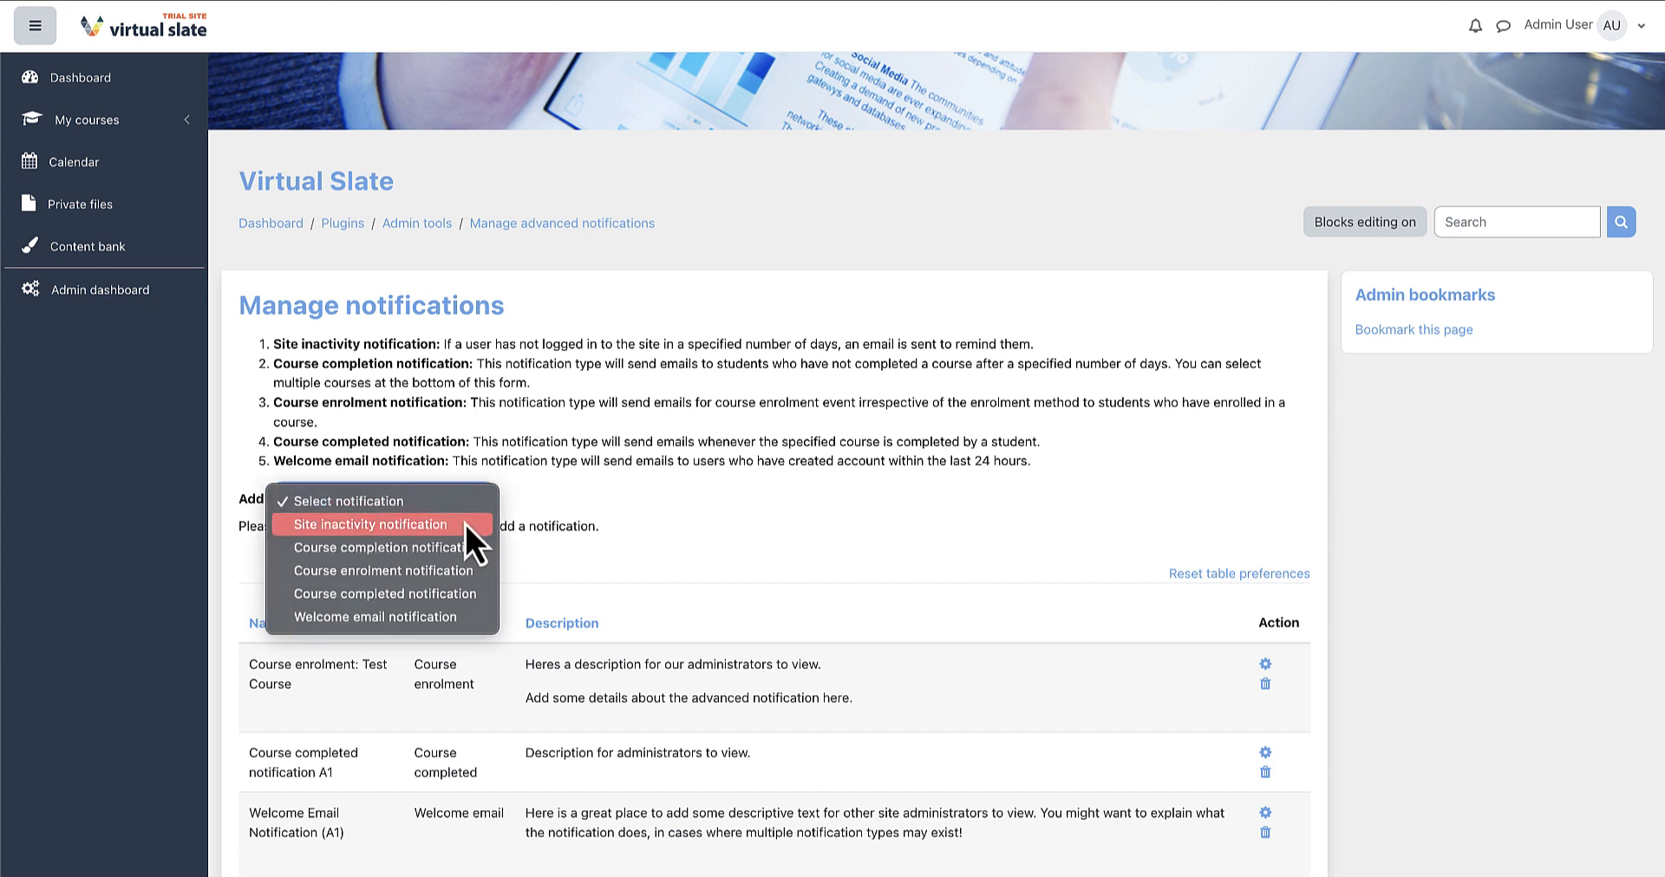
{"action": "left_click", "coordinate": [465, 523]}
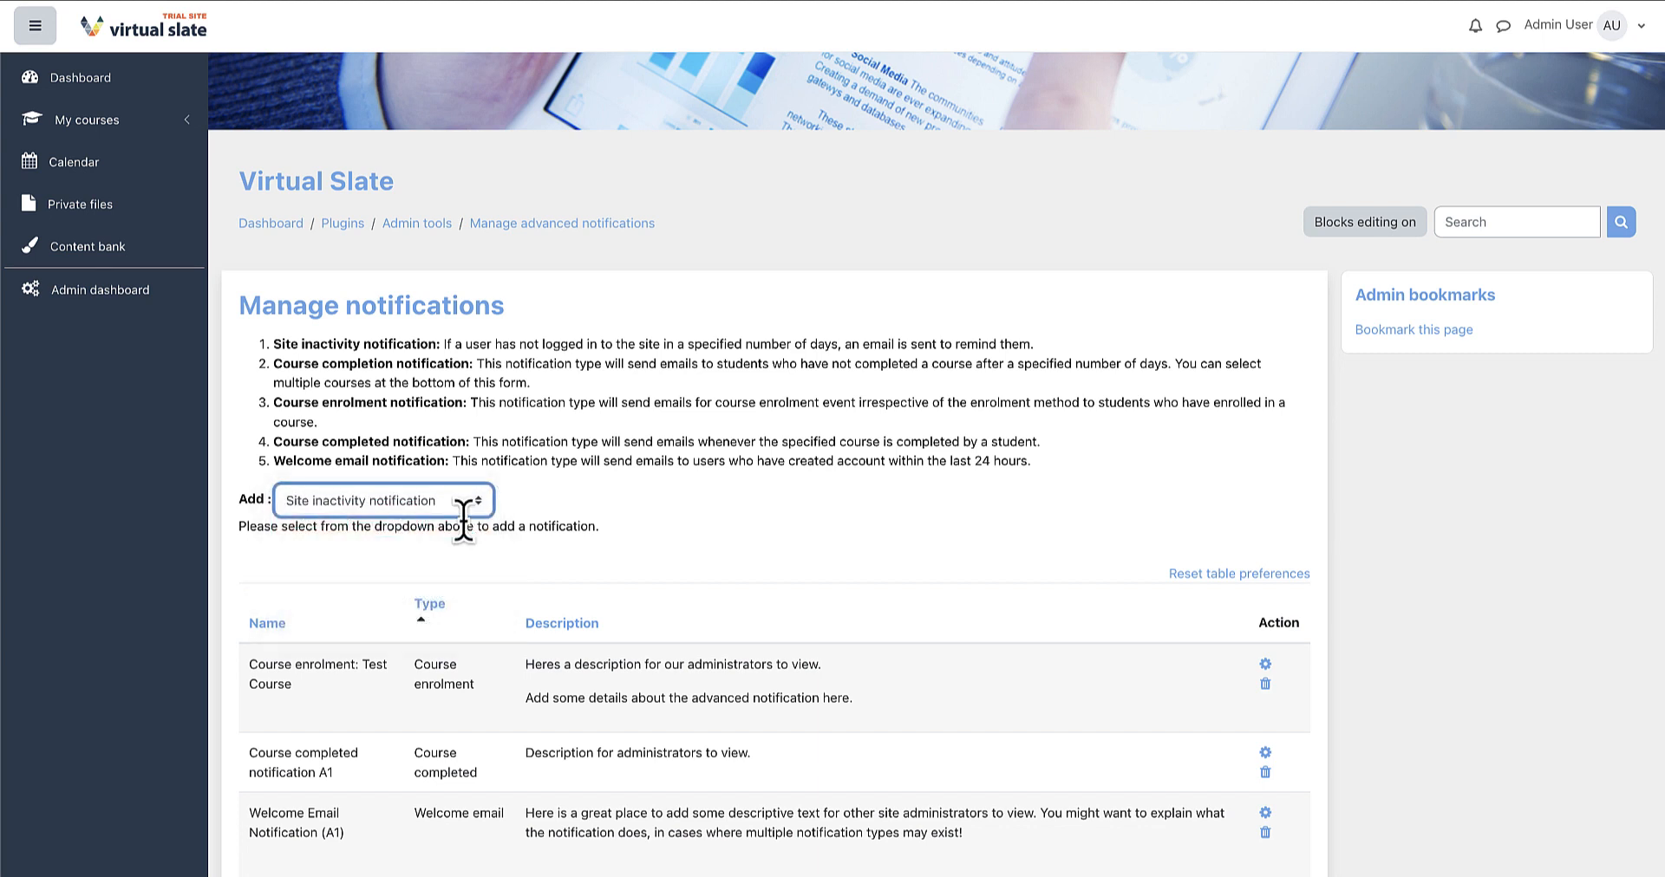